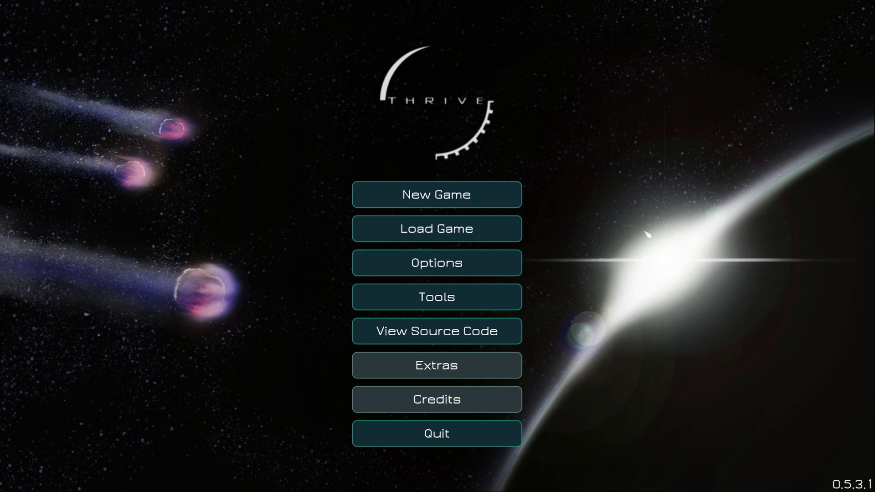
# Open the Load Game save list from the Thrive main menu
pyautogui.click(462, 233)
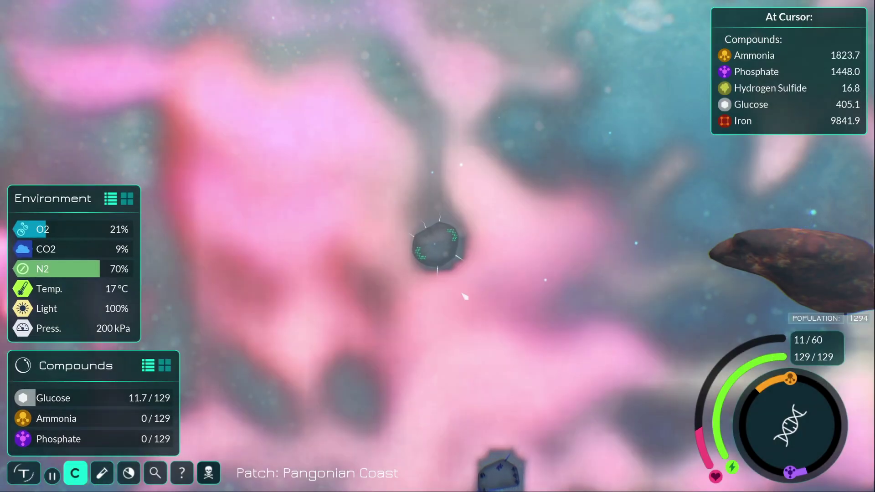
# Swim the loaded player cell forward and around through the Pangonian Coast compound clouds
pyautogui.press('w')
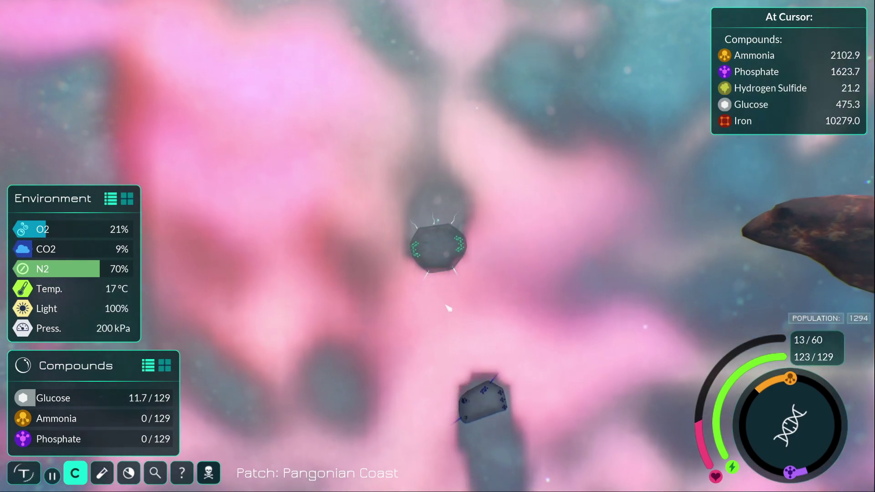
pyautogui.press('w')
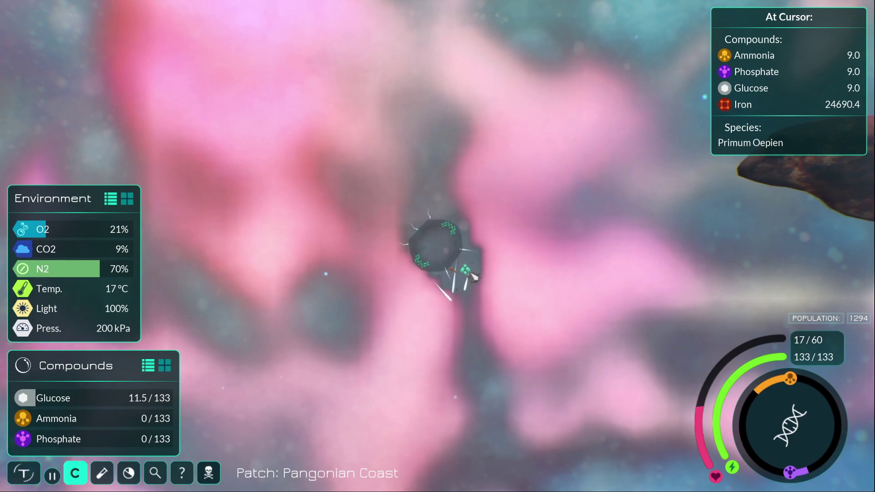
pyautogui.press('w')
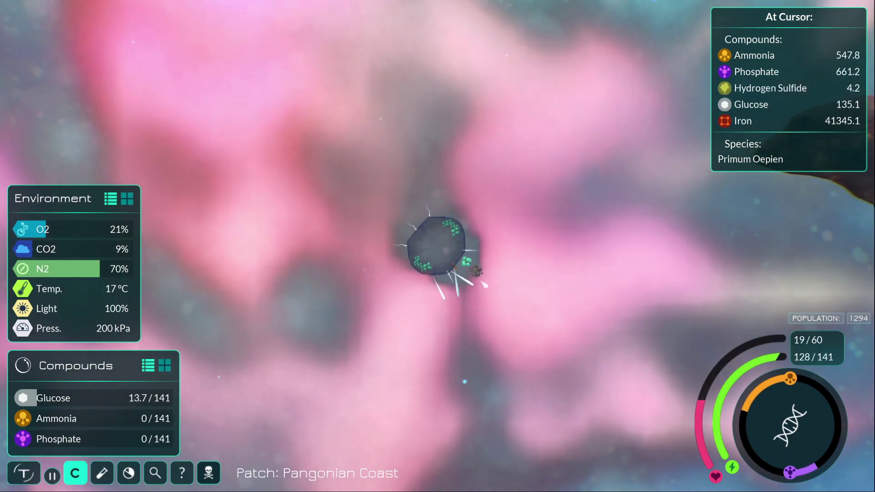
pyautogui.press('w')
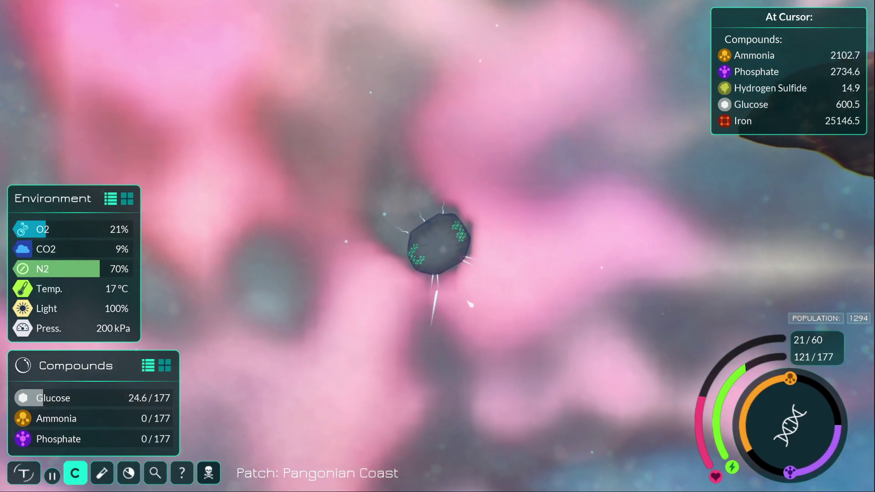
pyautogui.press('w')
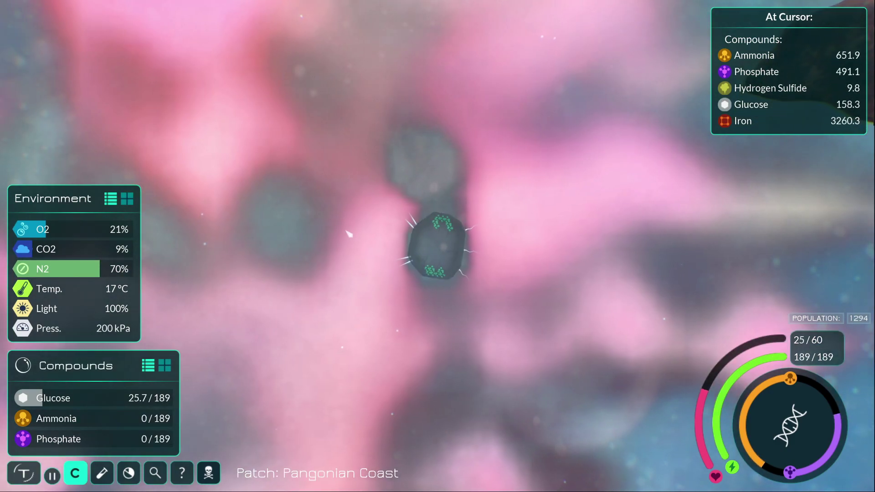
pyautogui.press('w')
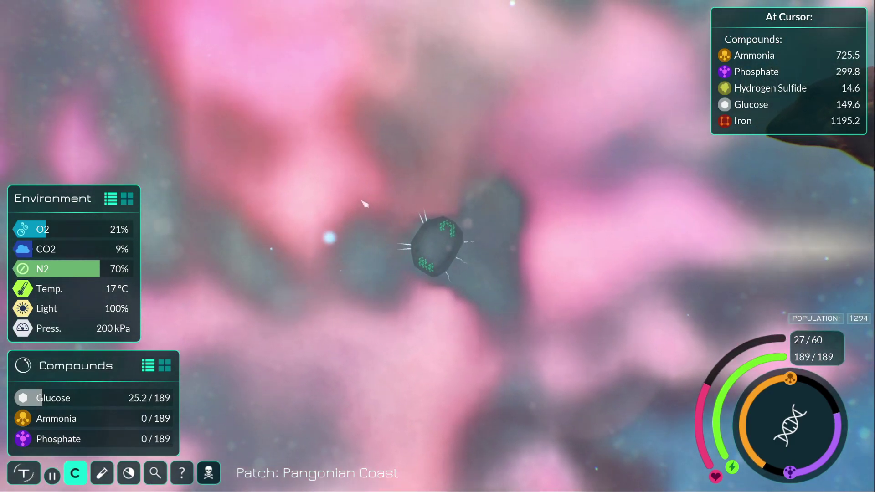
pyautogui.press('w')
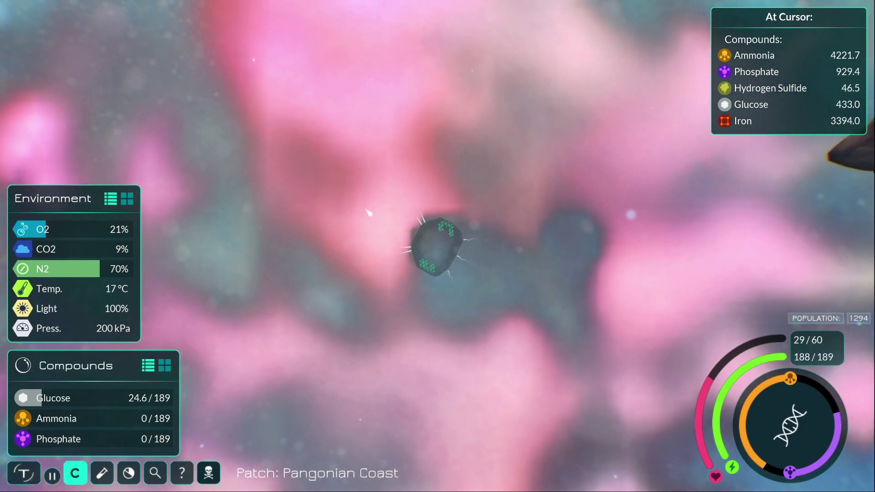
pyautogui.press('w')
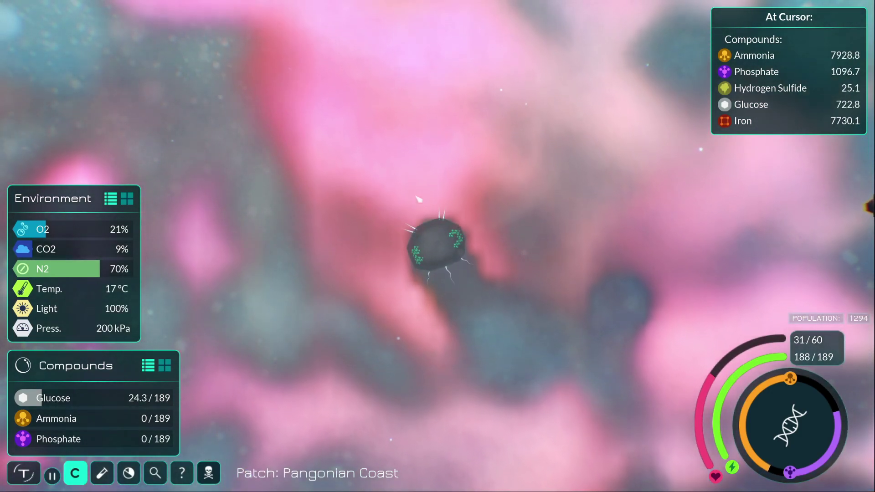
pyautogui.press('w')
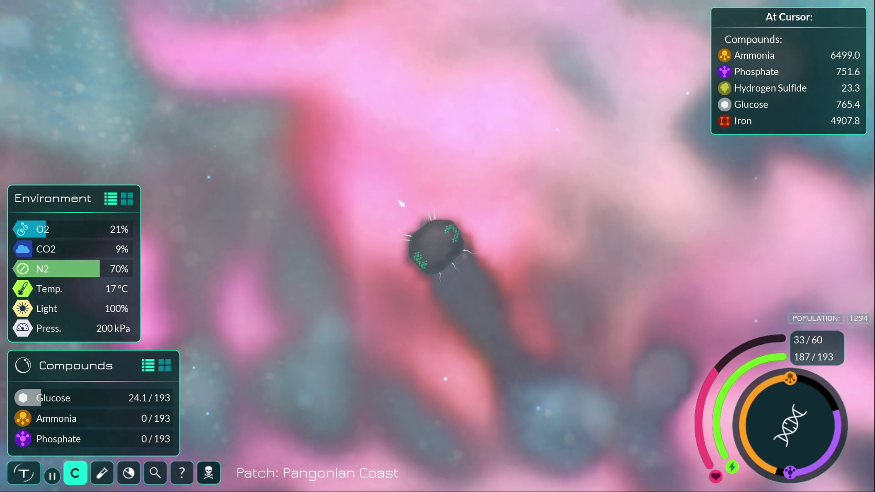
pyautogui.press('w')
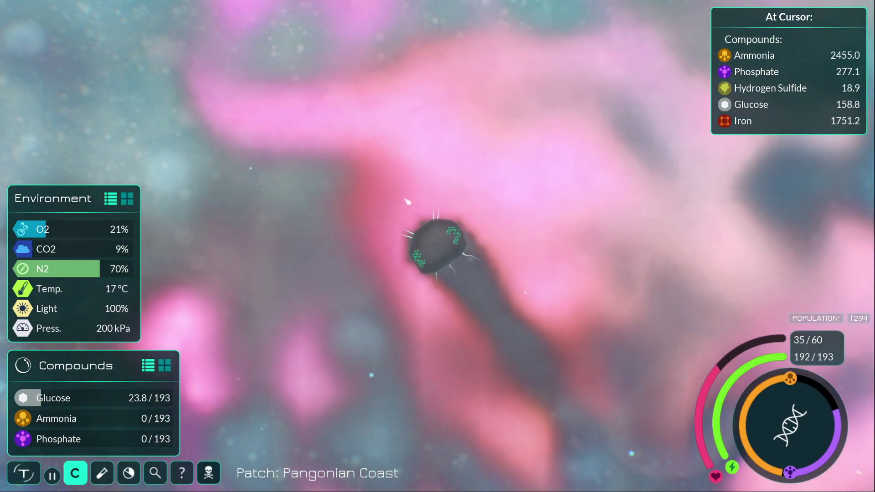
pyautogui.press('w')
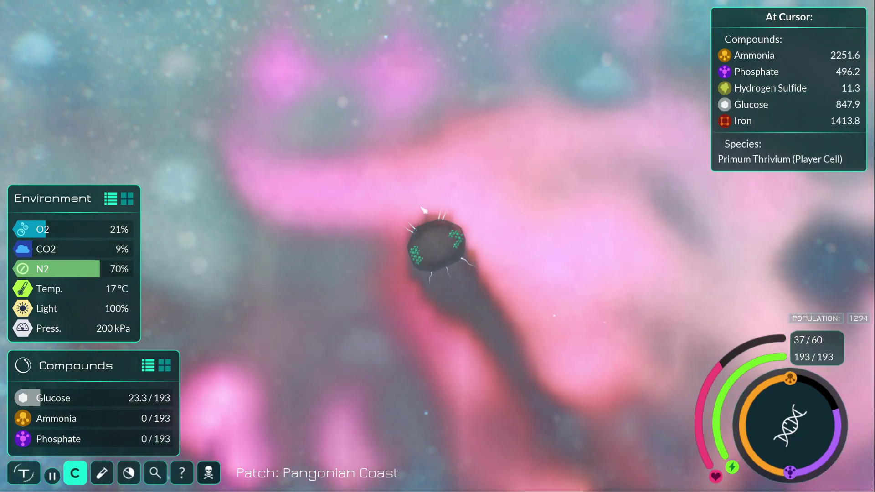
pyautogui.press('w')
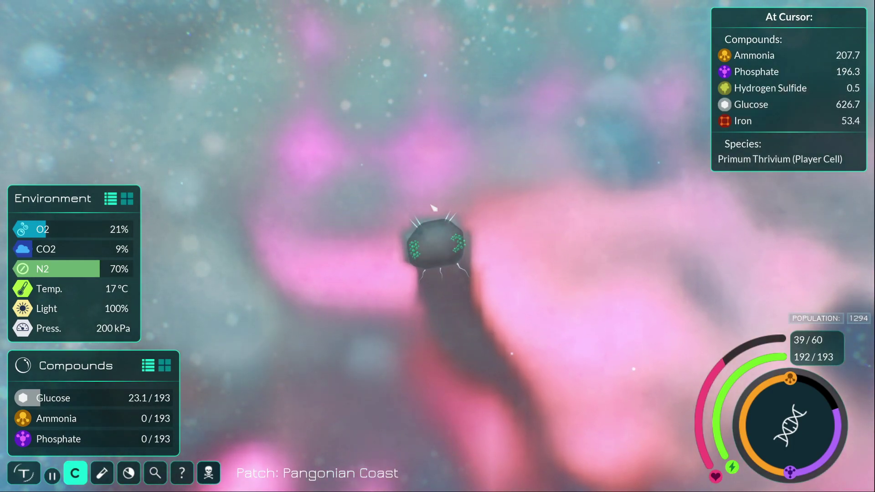
pyautogui.press('w')
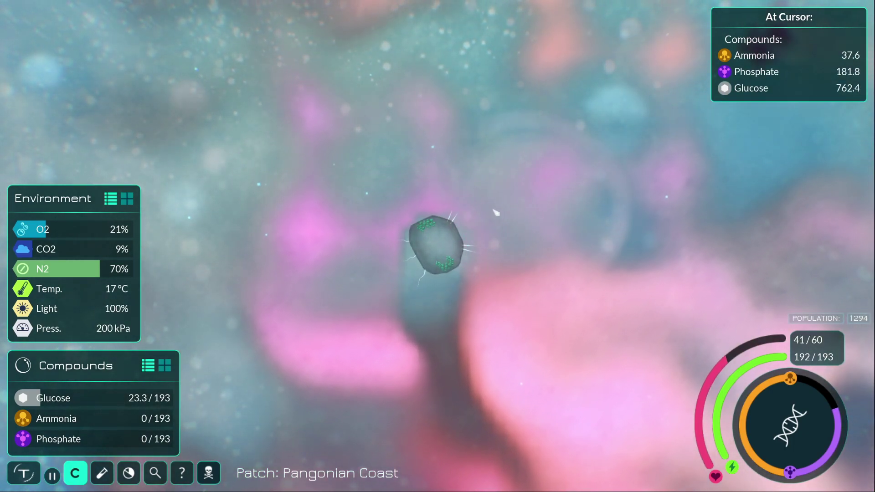
pyautogui.press('w')
pyautogui.scroll(-3, 496, 214)
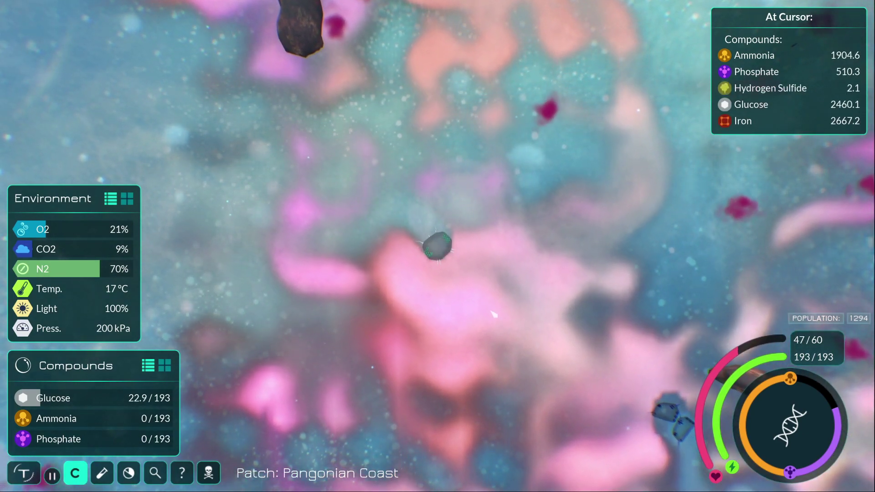
# Swim alongside the pair of Primum Veceae cells, then veer left away from the rock
pyautogui.press('w')
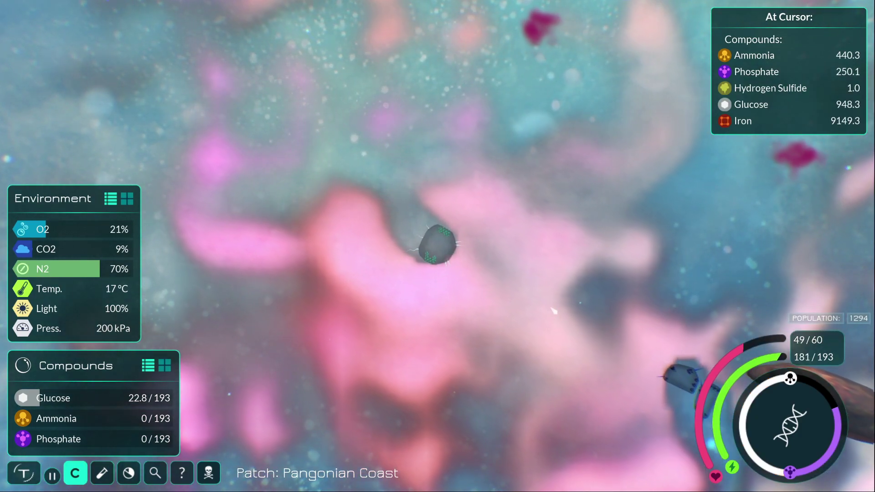
pyautogui.press('w')
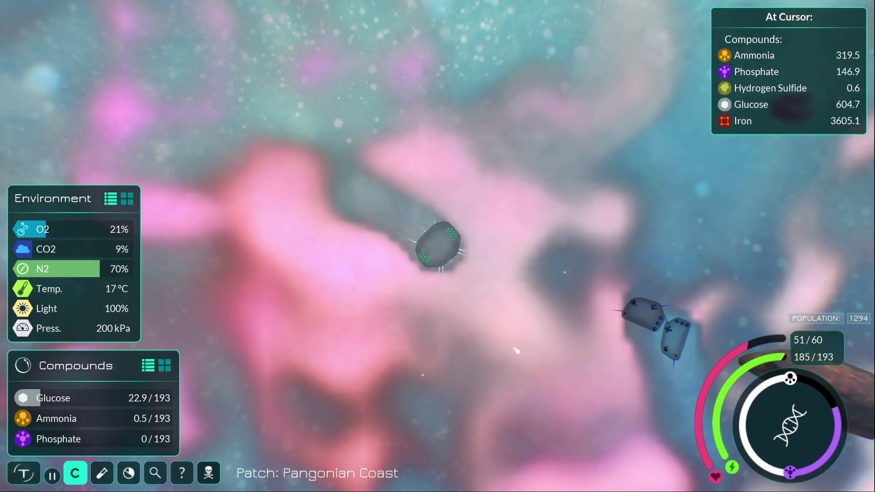
pyautogui.press('w')
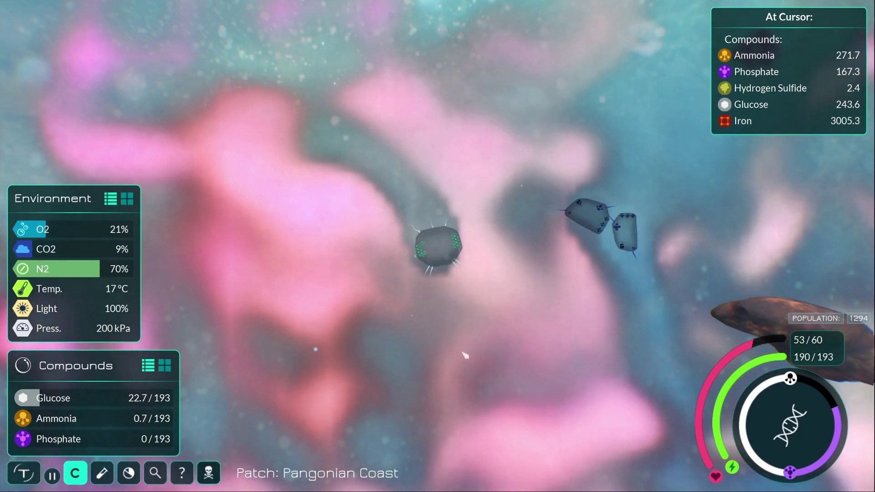
pyautogui.press('w')
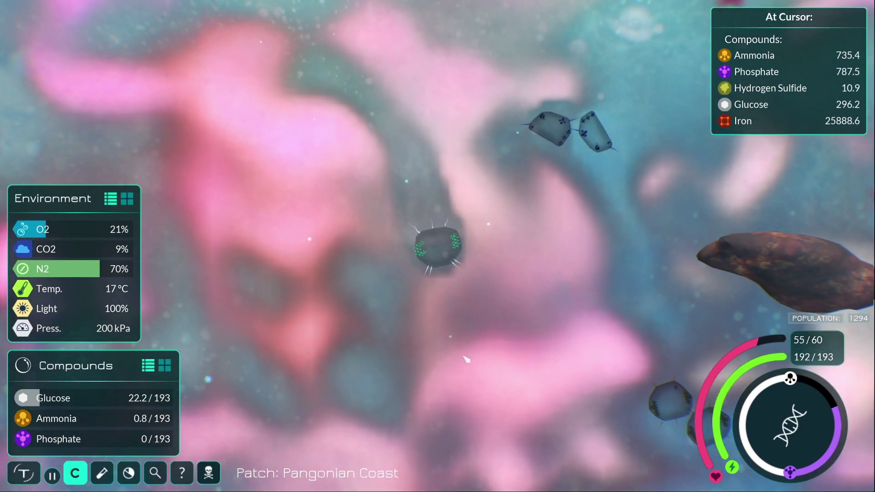
pyautogui.press('w')
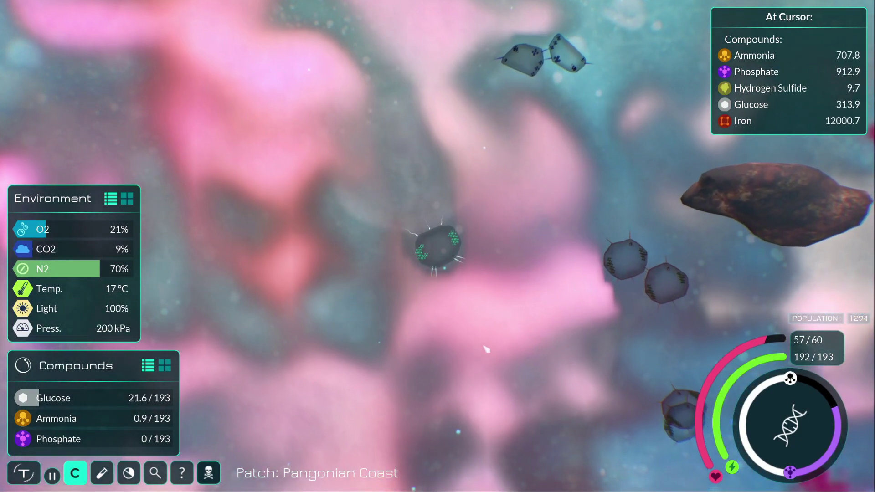
pyautogui.press('w')
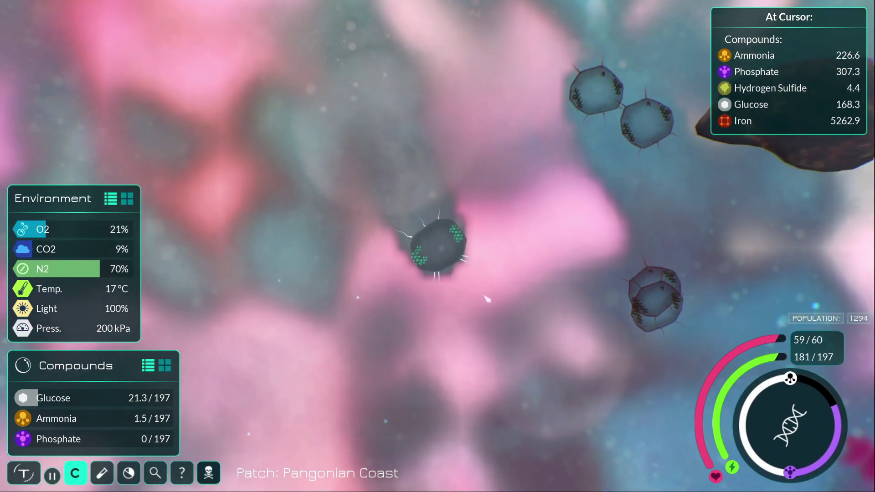
pyautogui.press('w')
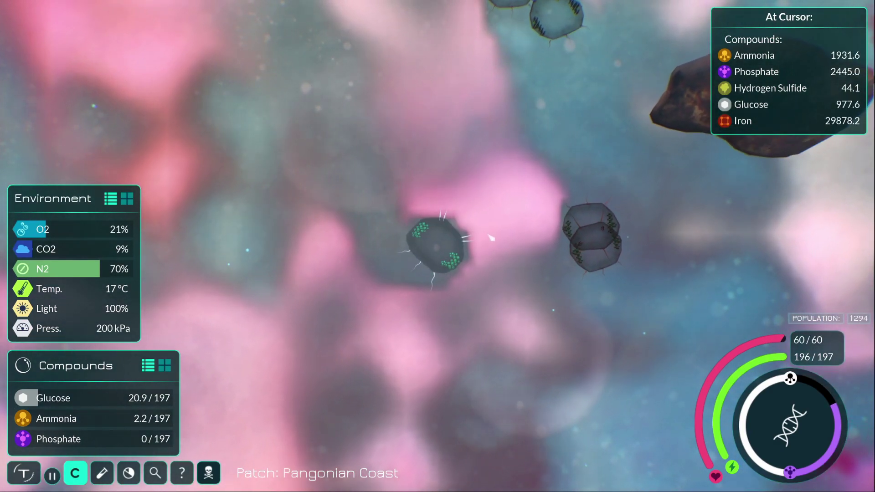
pyautogui.press('w')
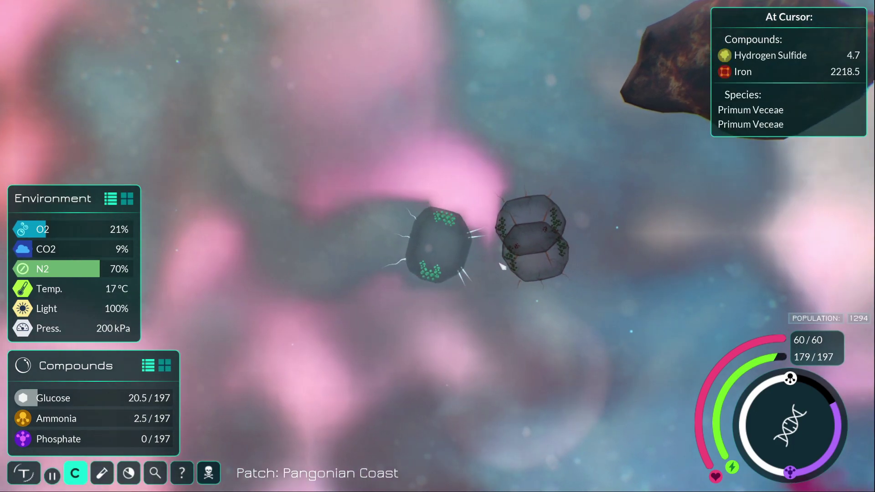
pyautogui.press('w')
pyautogui.press('w')
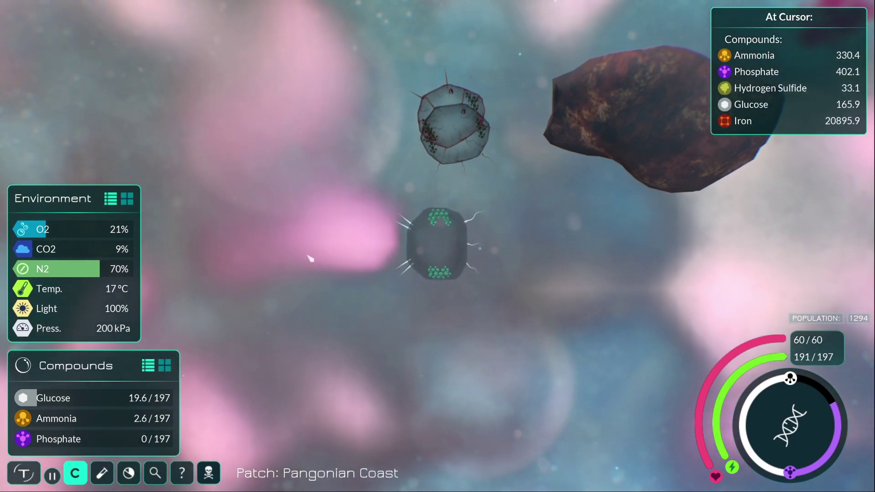
pyautogui.press('w')
pyautogui.press('w')
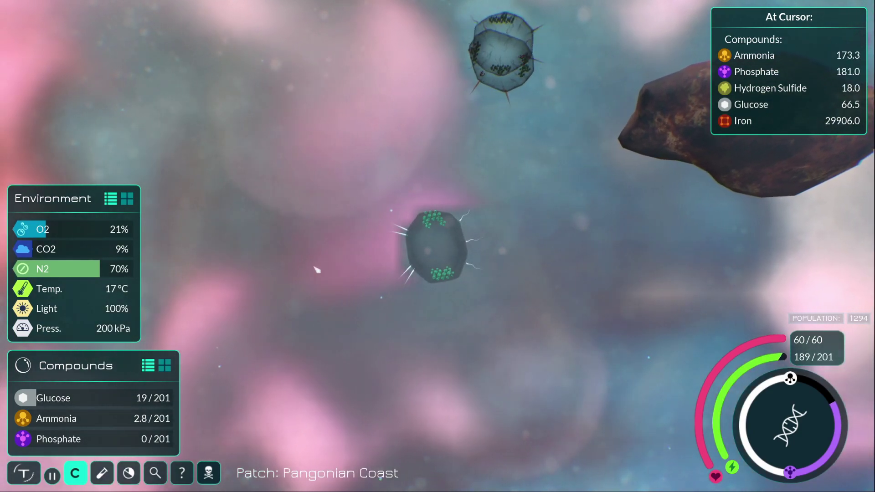
pyautogui.press('w')
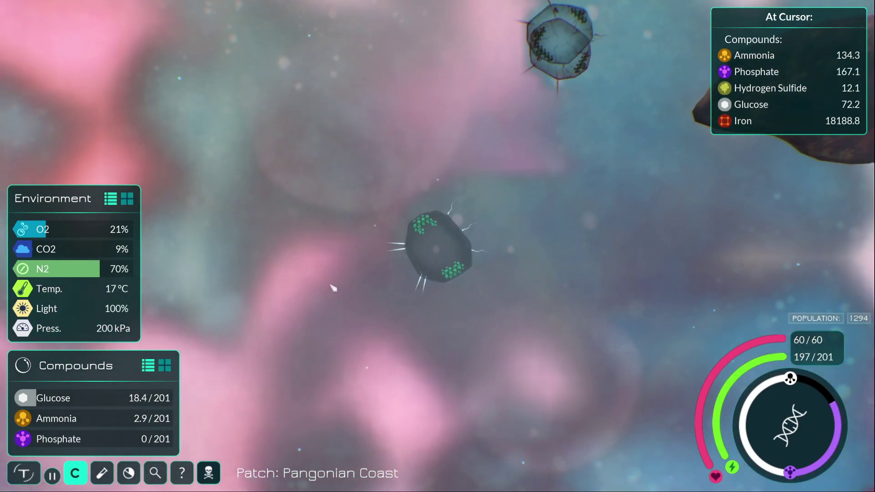
pyautogui.press('w')
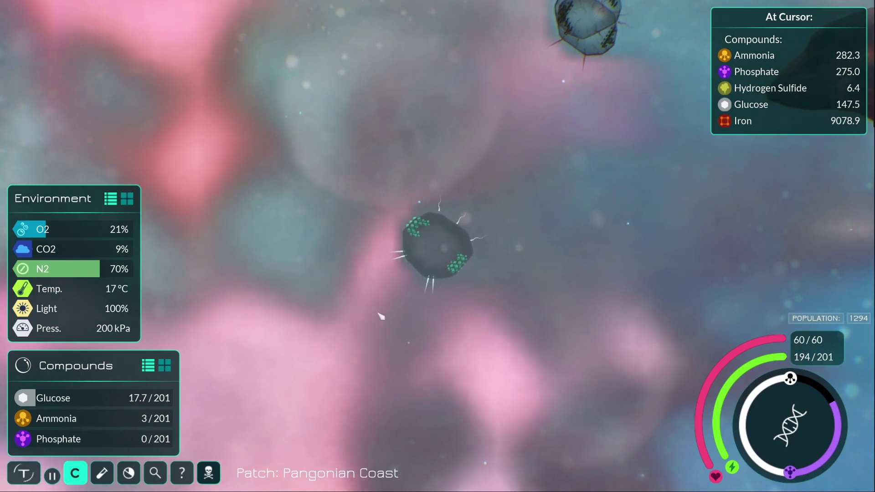
pyautogui.scroll(-5, 401, 335)
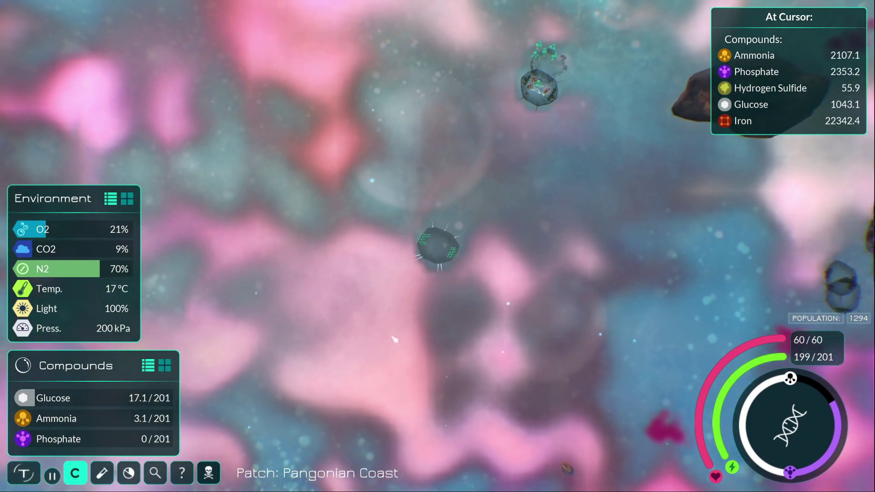
# Swim past the spiky cells and large rock searching for compounds
pyautogui.press('w')
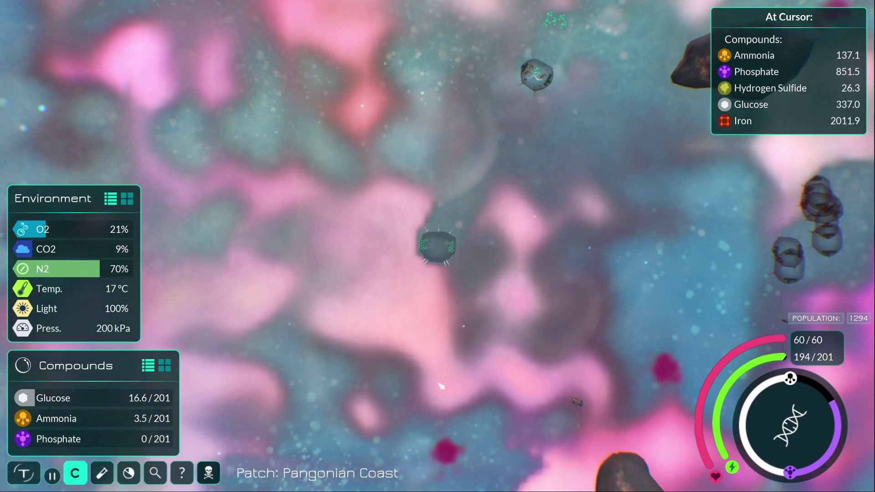
pyautogui.press('w')
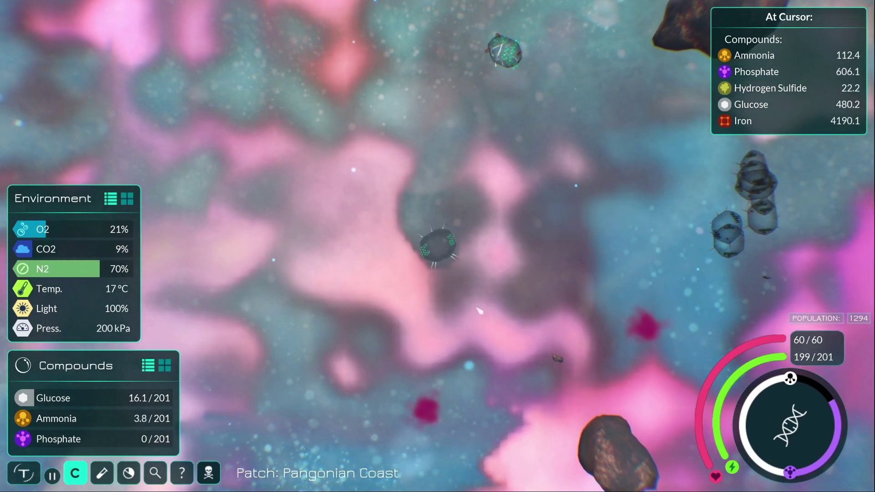
pyautogui.press('w')
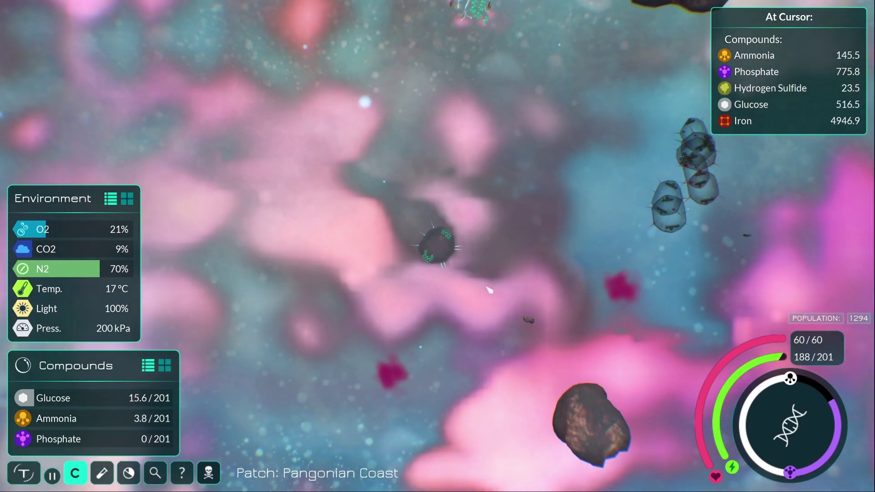
pyautogui.press('w')
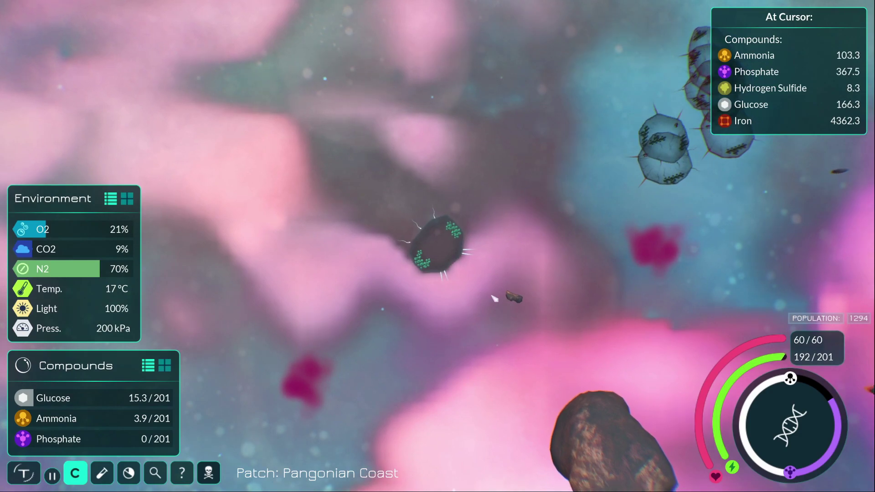
pyautogui.press('w')
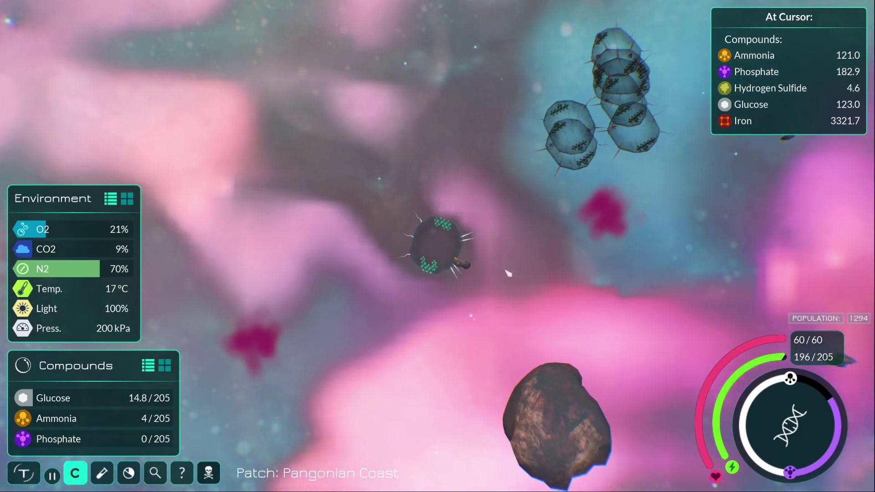
pyautogui.press('w')
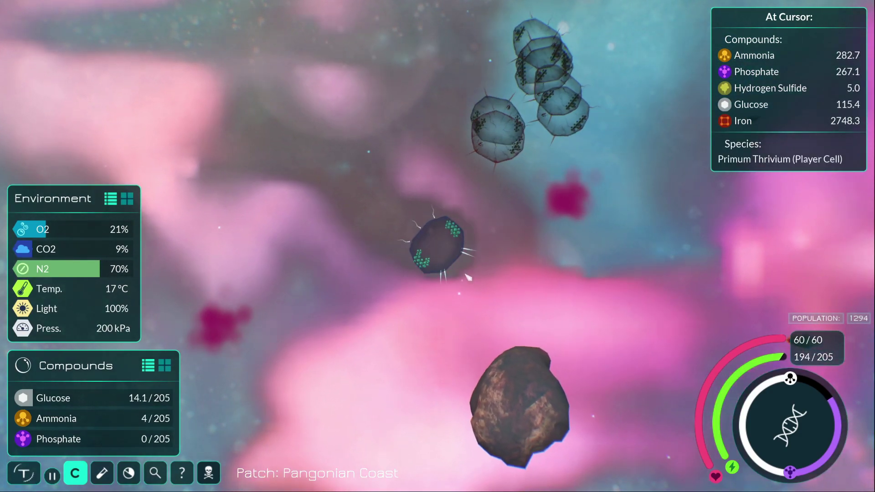
pyautogui.press('w')
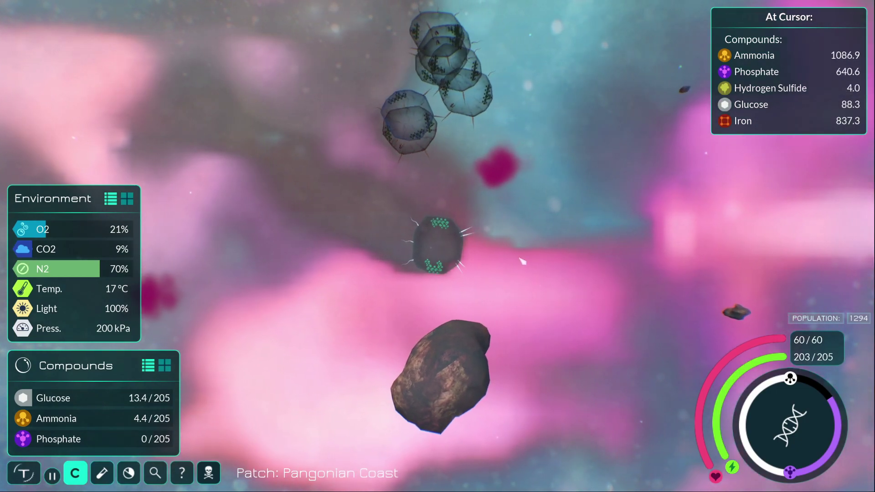
pyautogui.press('w')
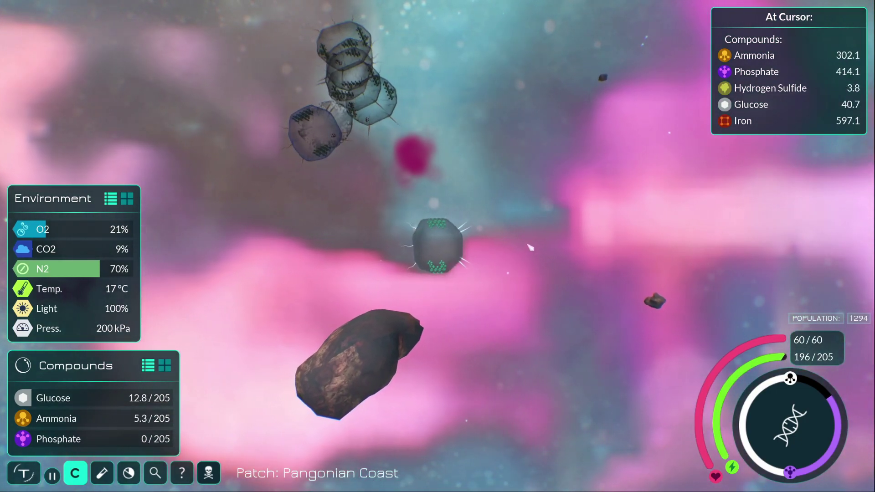
pyautogui.press('w')
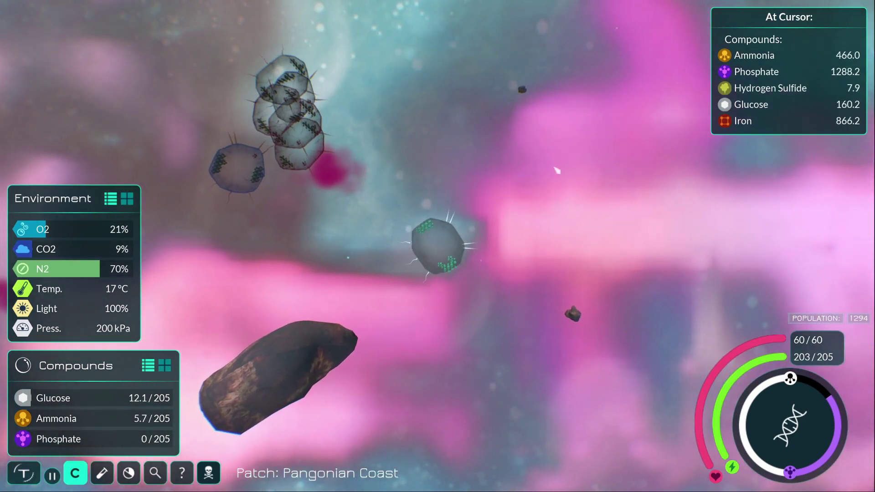
pyautogui.press('w')
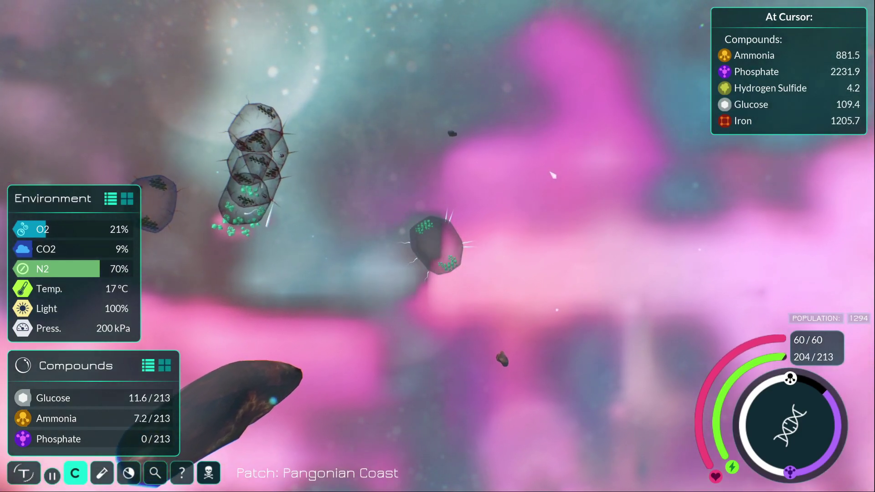
pyautogui.press('w')
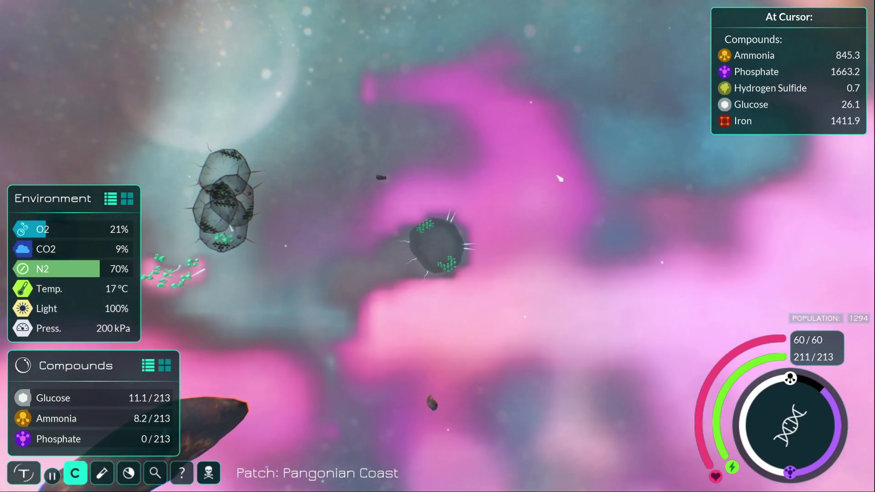
pyautogui.press('w')
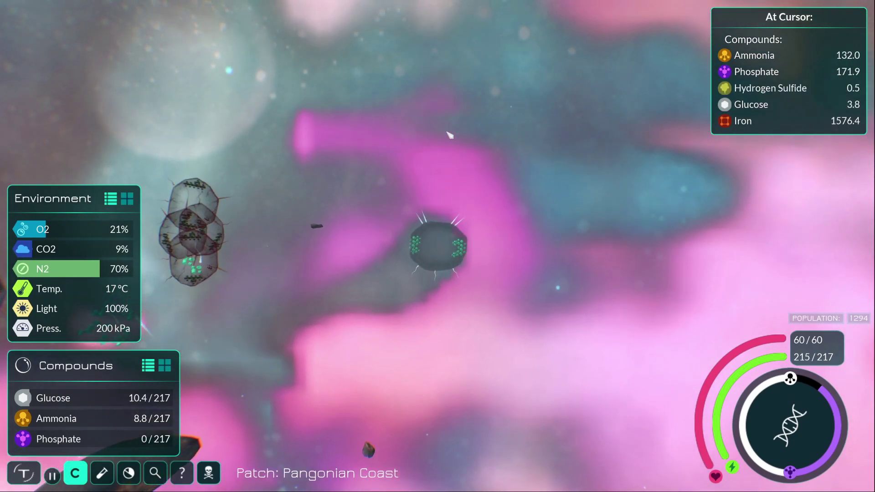
# Swim into the green colony's compound cloud until Ammonia and Phosphate reach 234/234
pyautogui.press('w')
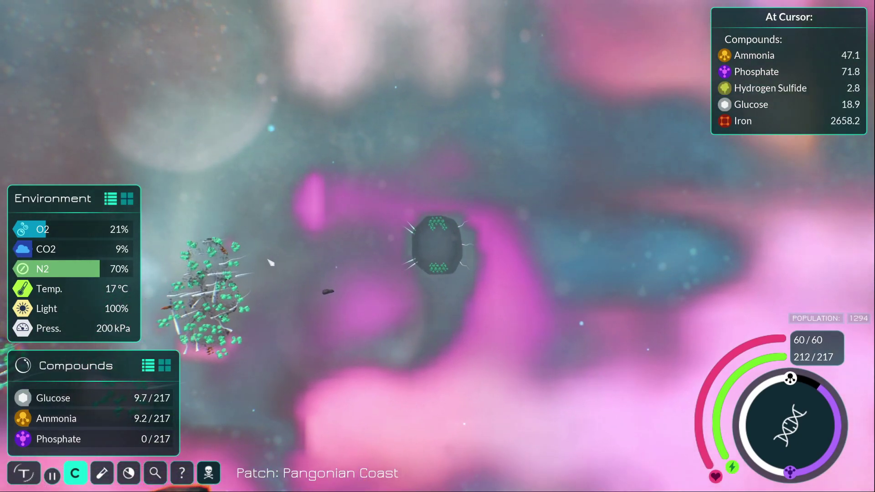
pyautogui.press('w')
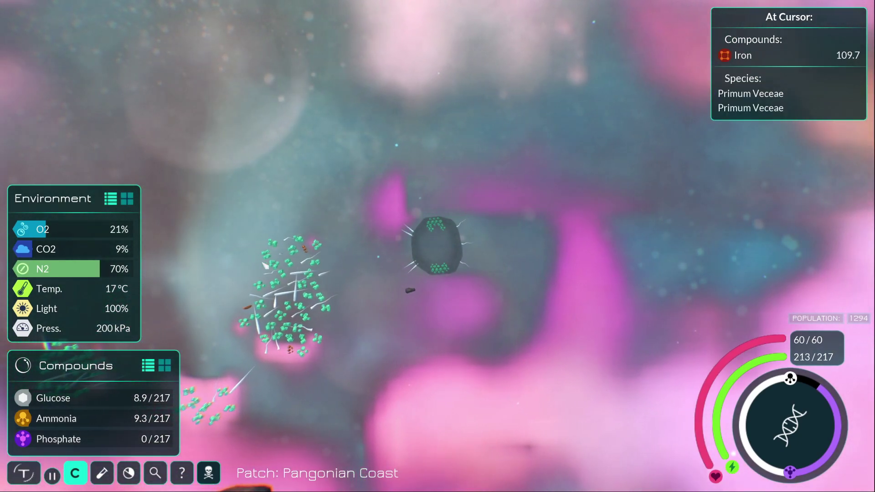
pyautogui.press('w')
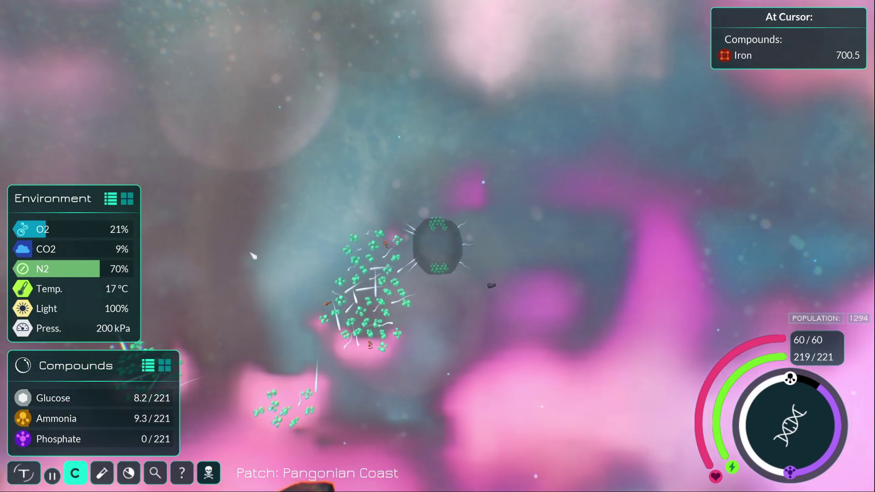
pyautogui.press('w')
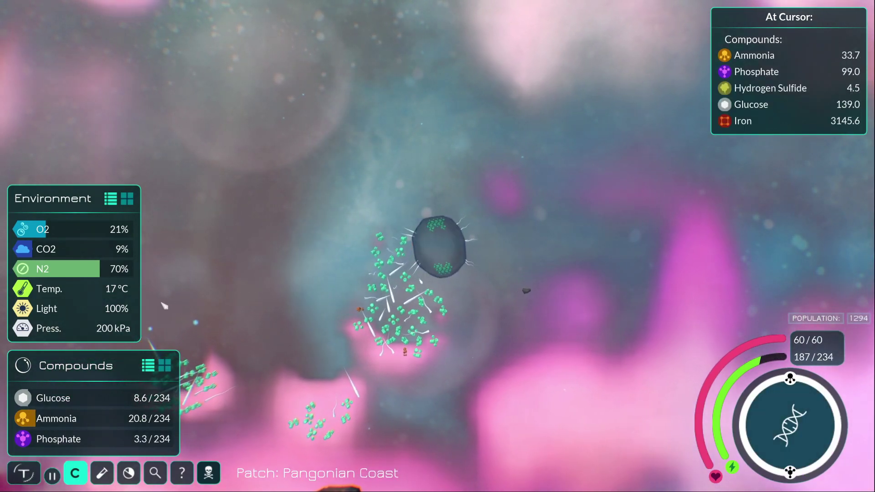
pyautogui.press('w')
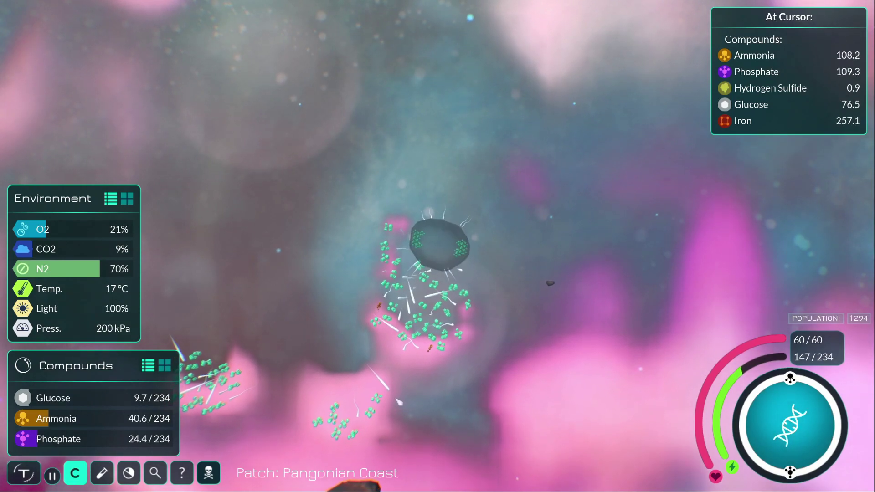
pyautogui.press('w')
pyautogui.press('w')
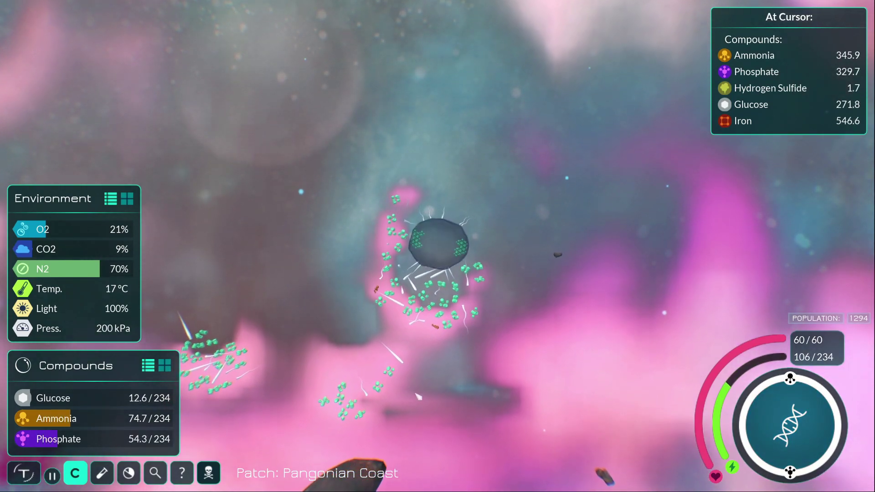
pyautogui.press('w')
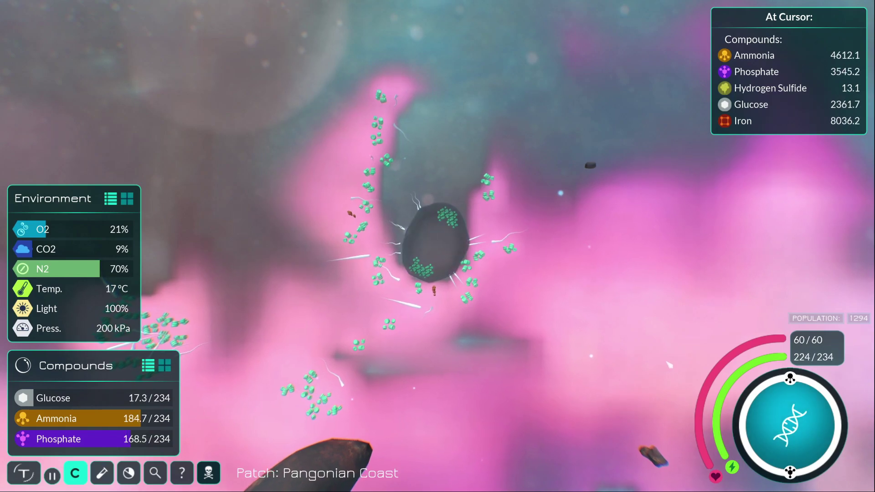
pyautogui.press('w')
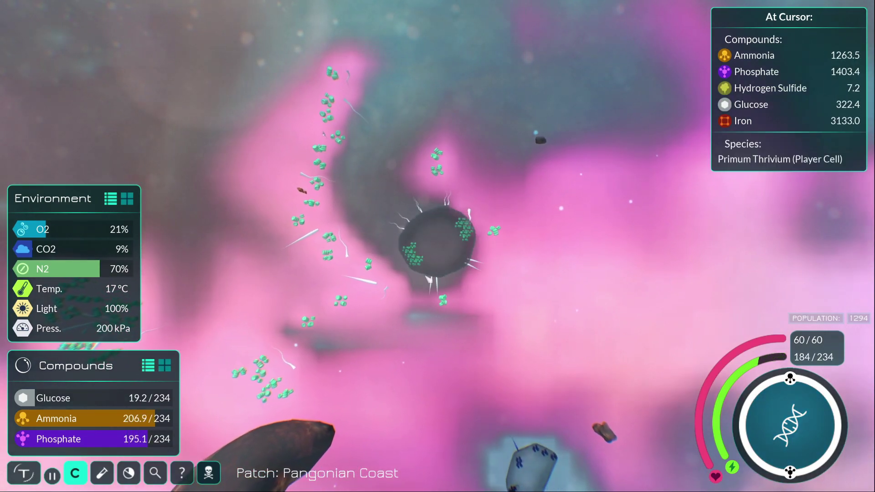
pyautogui.press('w')
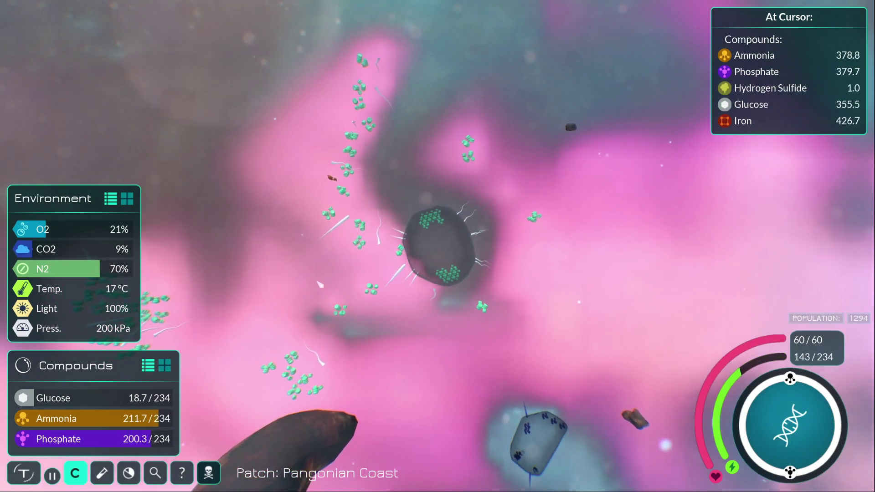
pyautogui.press('w')
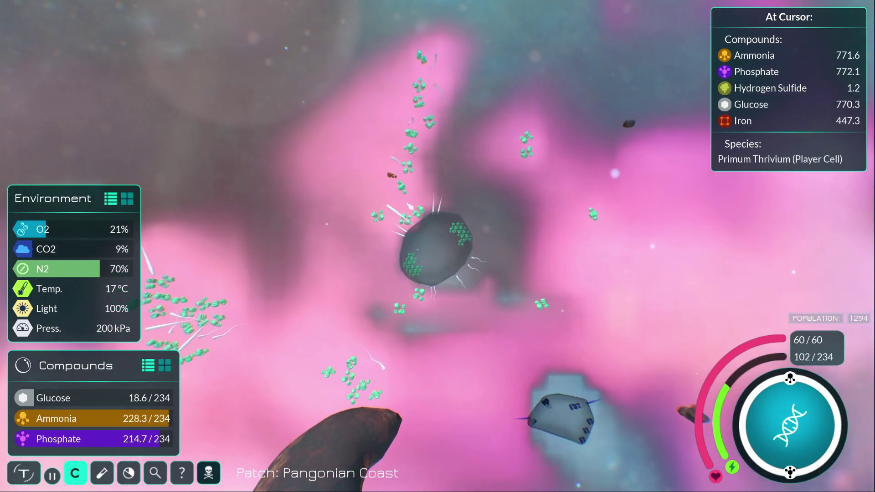
pyautogui.press('w')
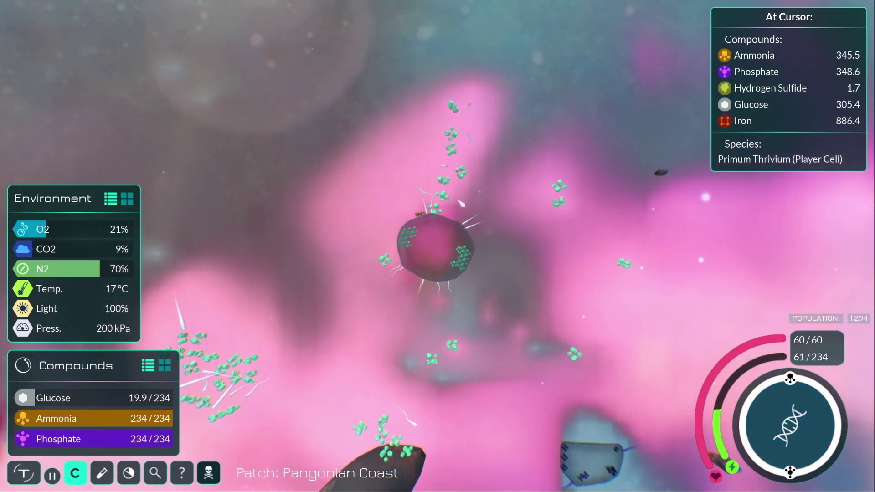
pyautogui.press('w')
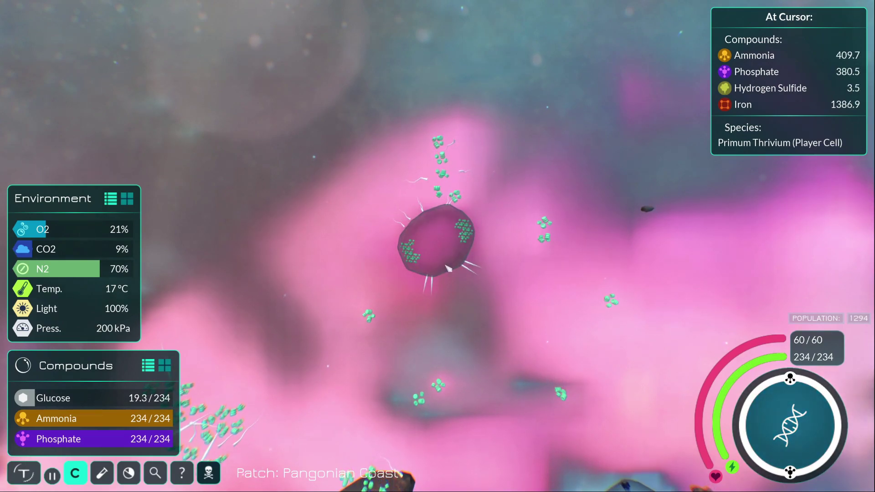
# Enter the generation 18 editor, go to Structure, and select the nucleus part
pyautogui.click(779, 414)
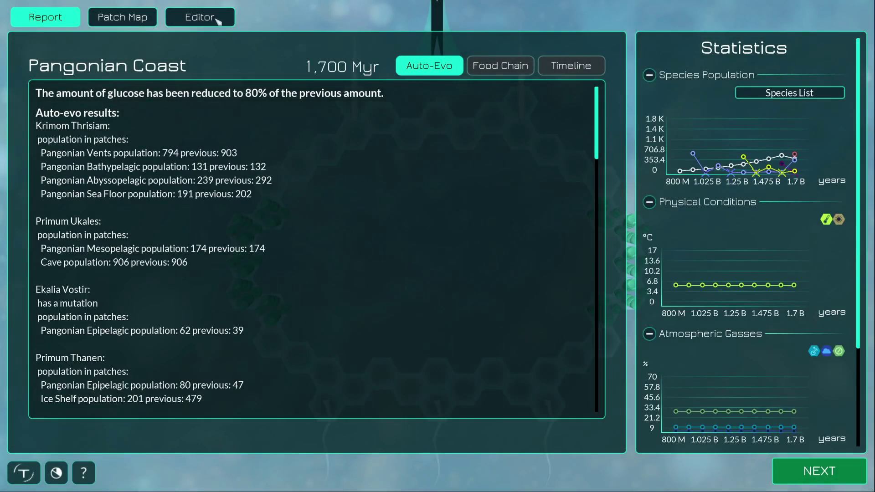
pyautogui.click(201, 17)
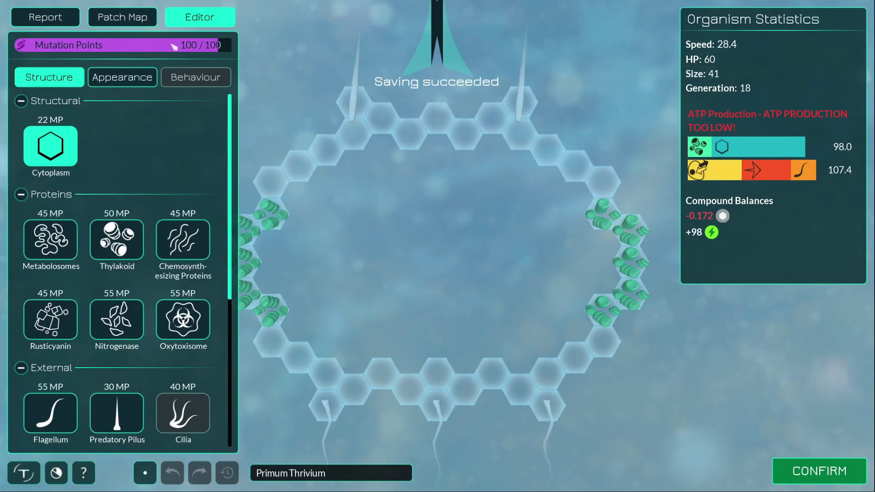
pyautogui.scroll(-3, 422, 212)
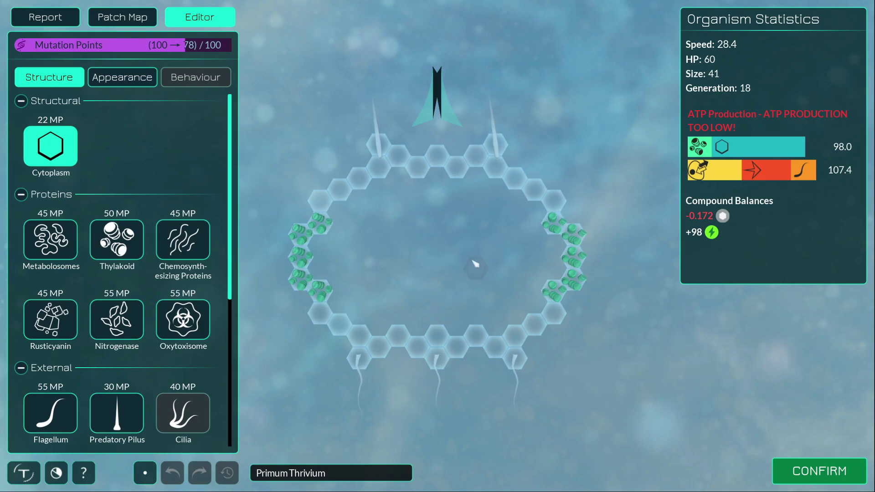
pyautogui.scroll(2, 475, 263)
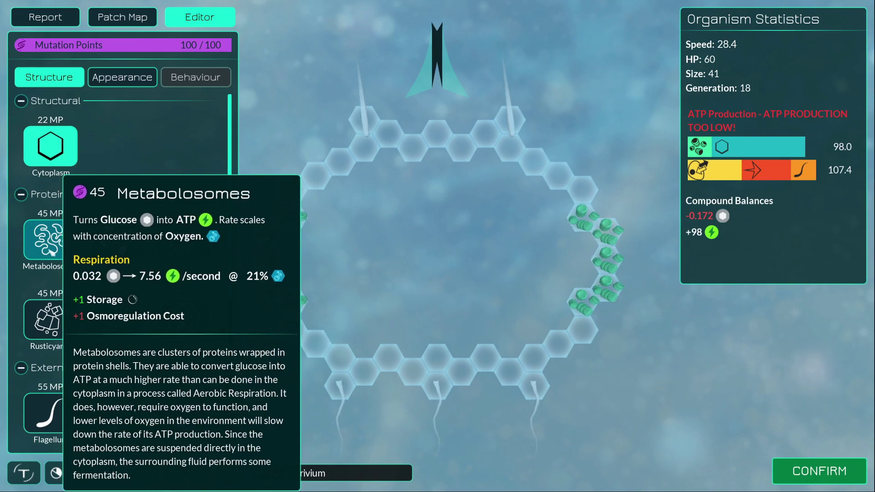
pyautogui.scroll(-3, 182, 261)
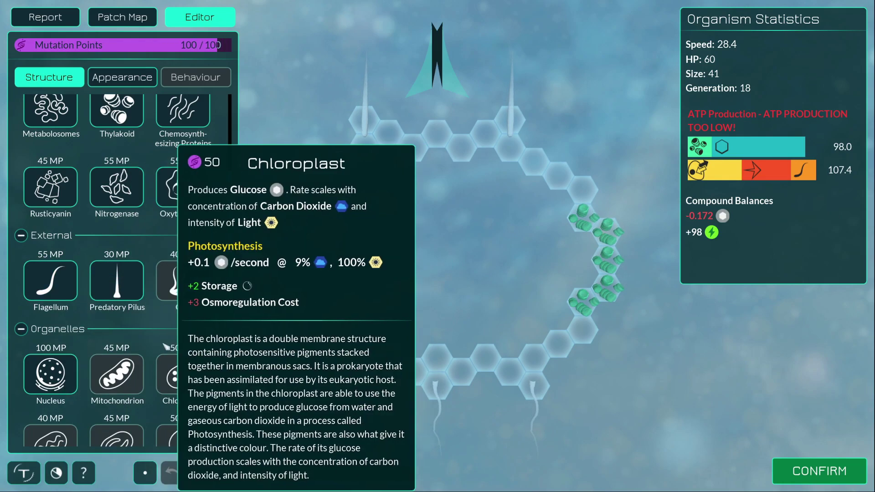
pyautogui.click(51, 372)
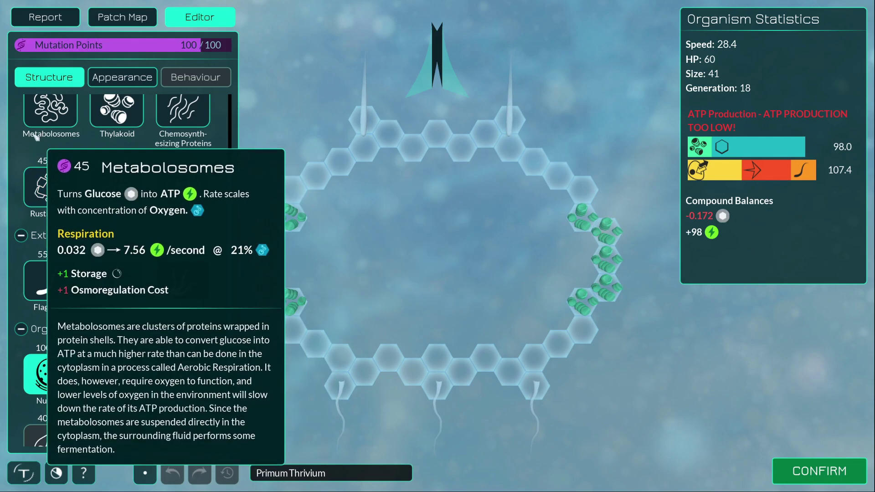
pyautogui.moveTo(51, 110)
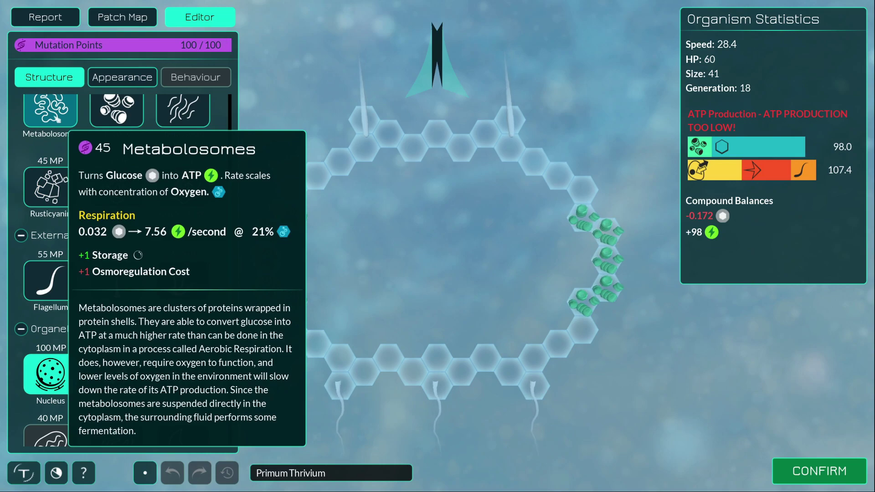
# Place metabolosomes on the cell's bottom and top hexes
pyautogui.click(51, 113)
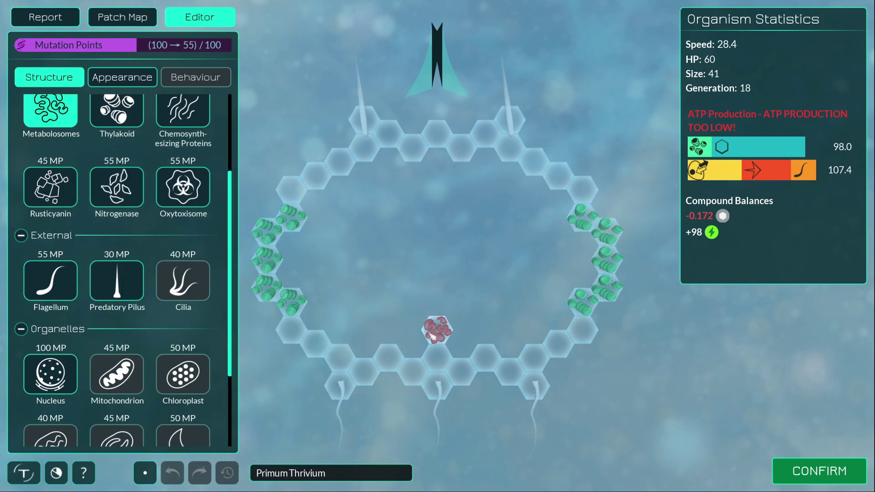
pyautogui.click(436, 333)
pyautogui.click(436, 163)
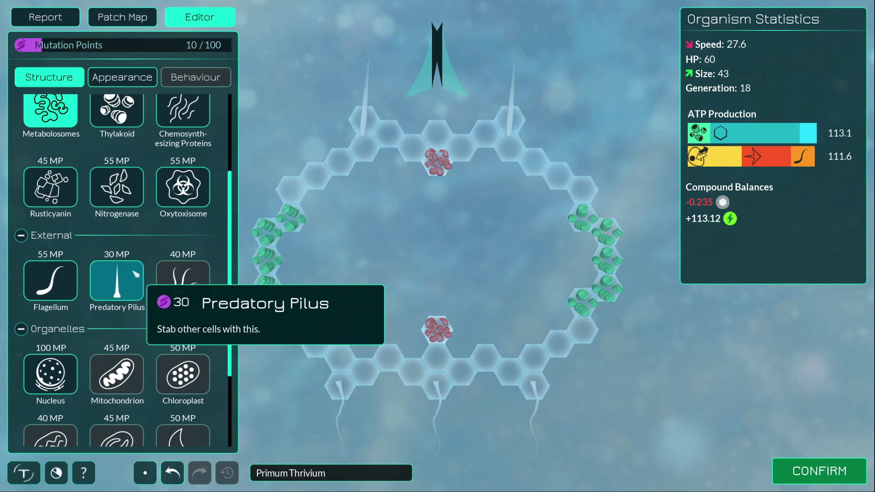
pyautogui.scroll(3, 135, 273)
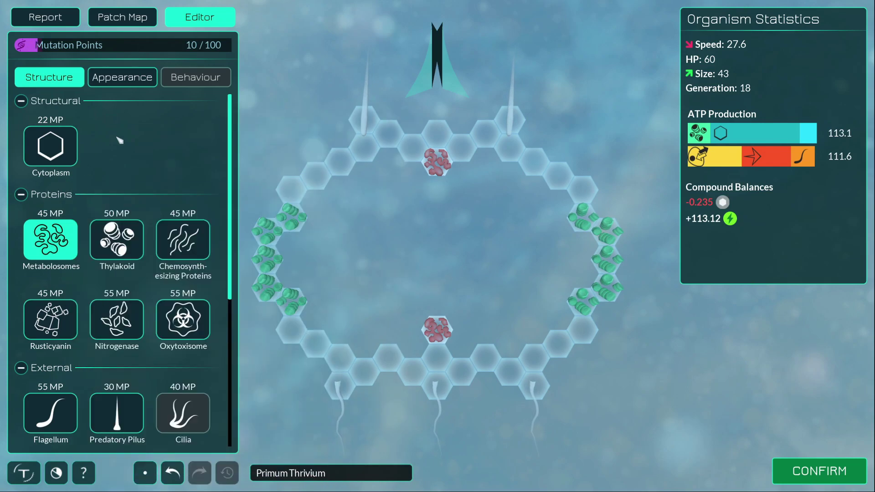
pyautogui.scroll(-3, 107, 365)
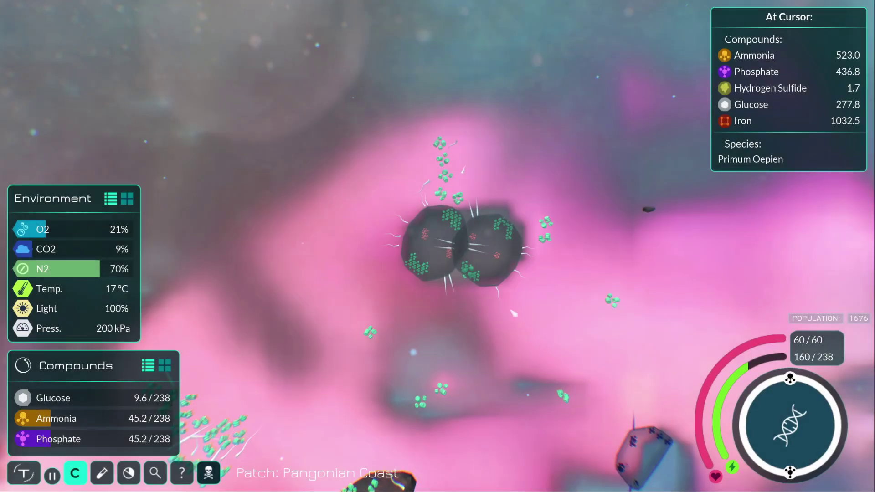
# Swim the cell upward past other cells, then off to the left
pyautogui.press('w')
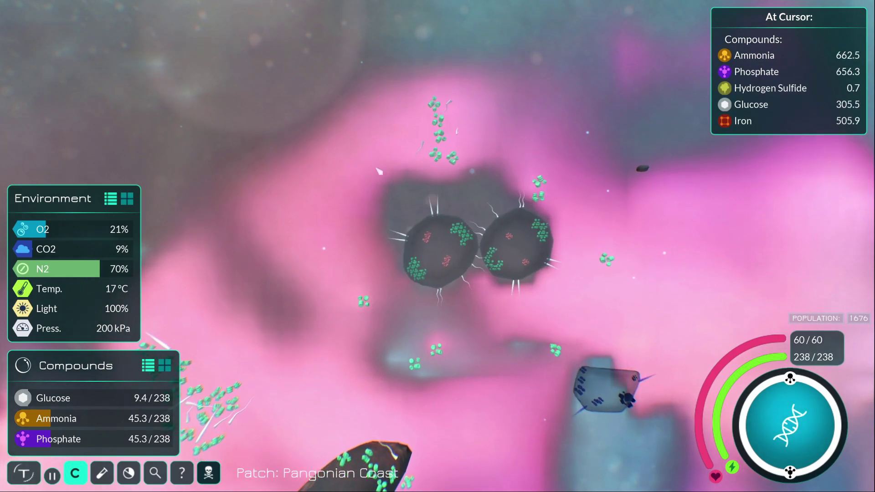
pyautogui.press('w')
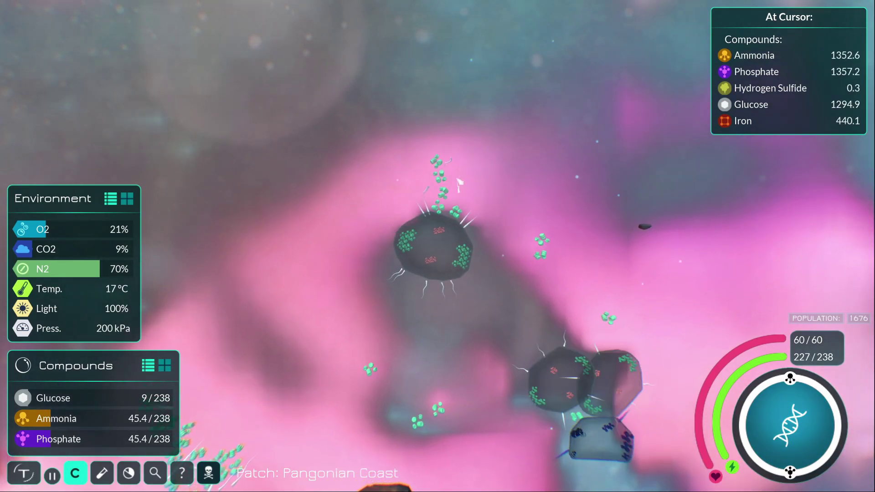
pyautogui.press('w')
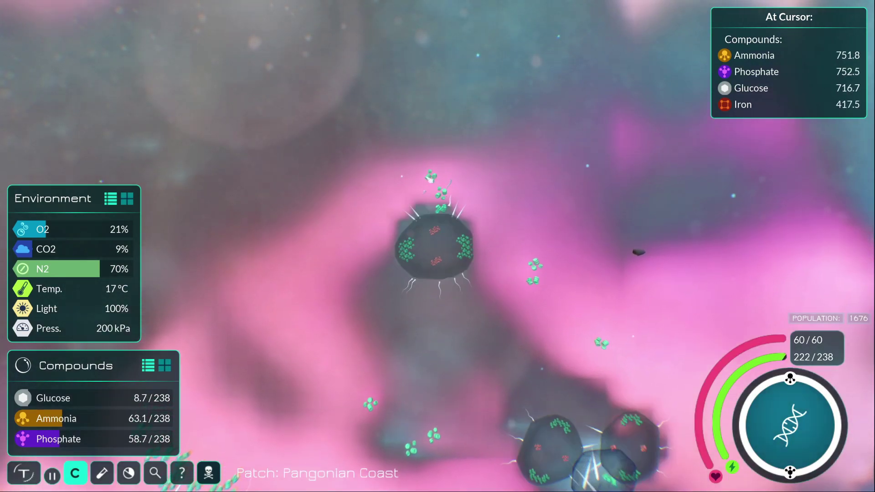
pyautogui.press('w')
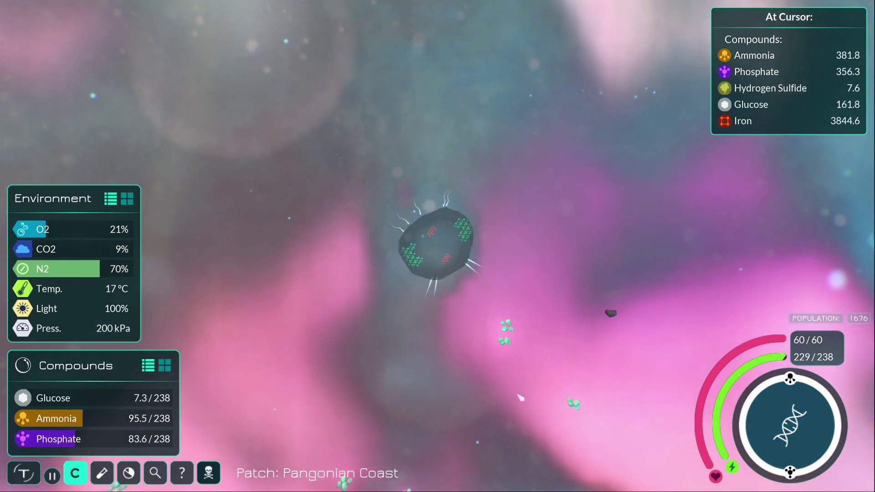
pyautogui.press('w')
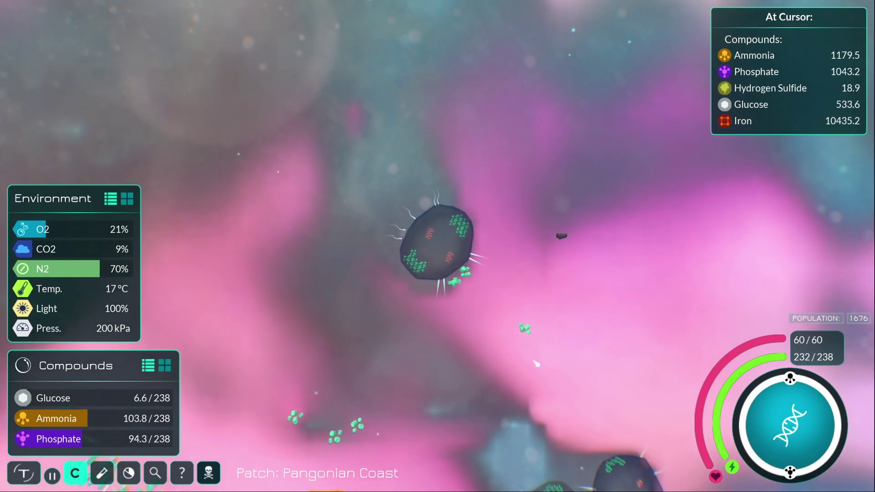
pyautogui.press('w')
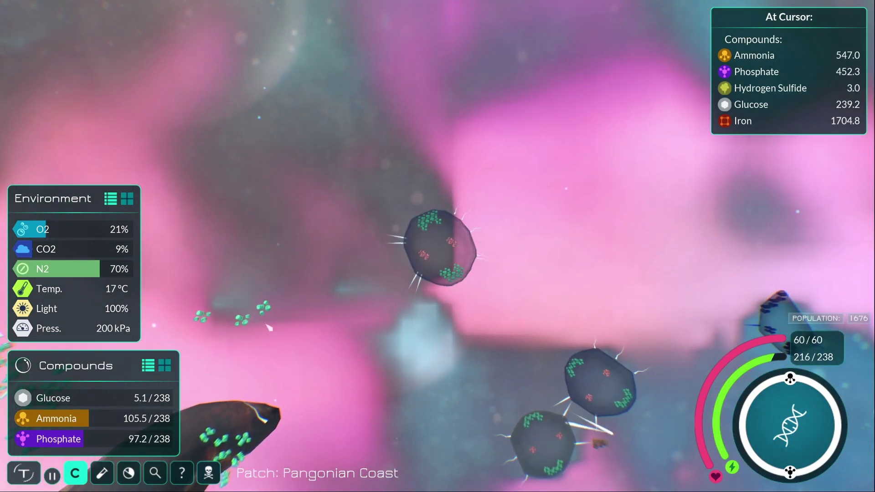
pyautogui.press('w')
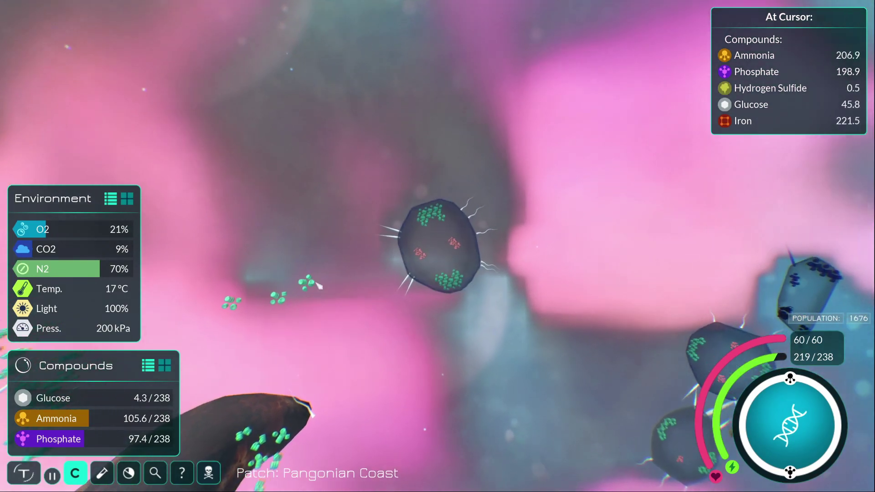
pyautogui.press('w')
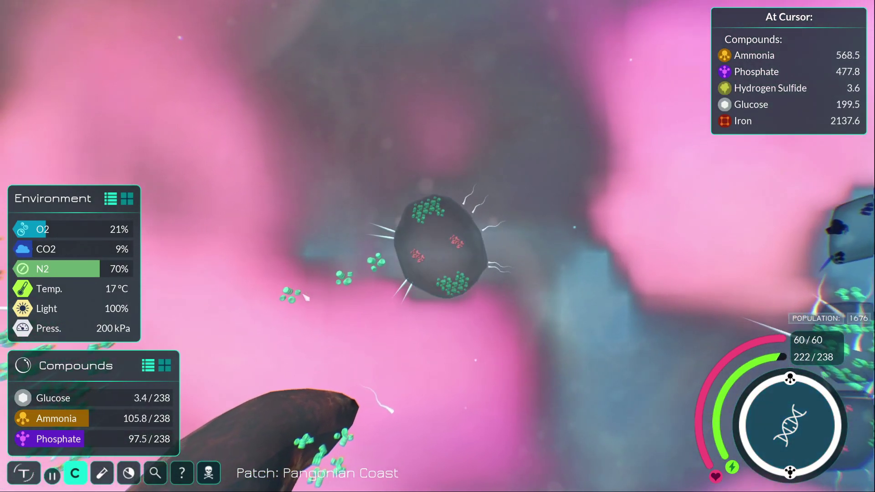
pyautogui.press('w')
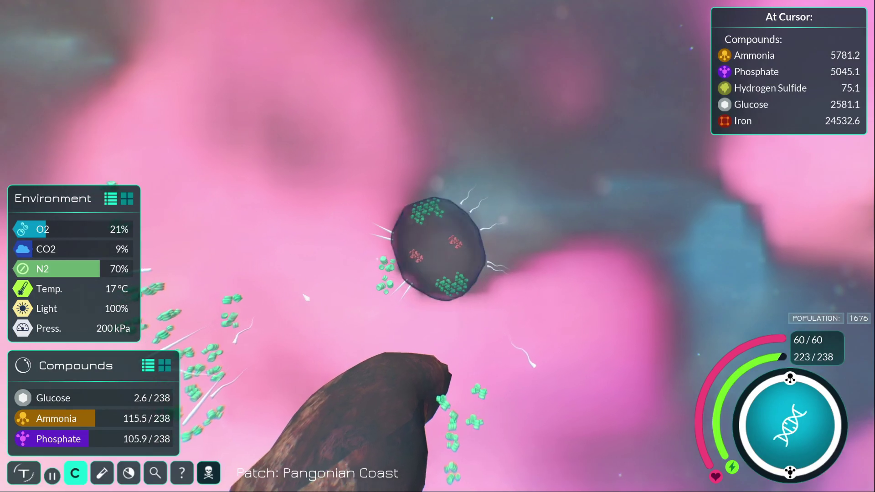
# Absorb nearby compound clouds, raising ammonia to about 202 and phosphate to 207 of 238
pyautogui.press('w')
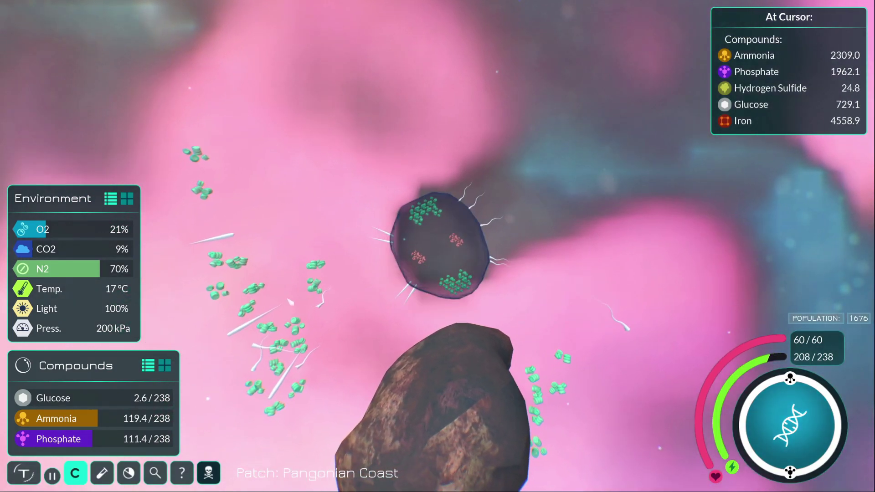
pyautogui.press('w')
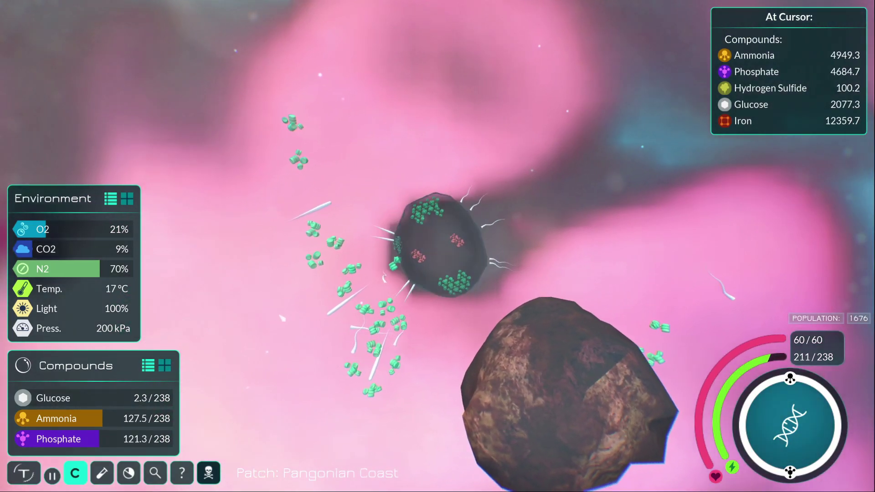
pyautogui.press('w')
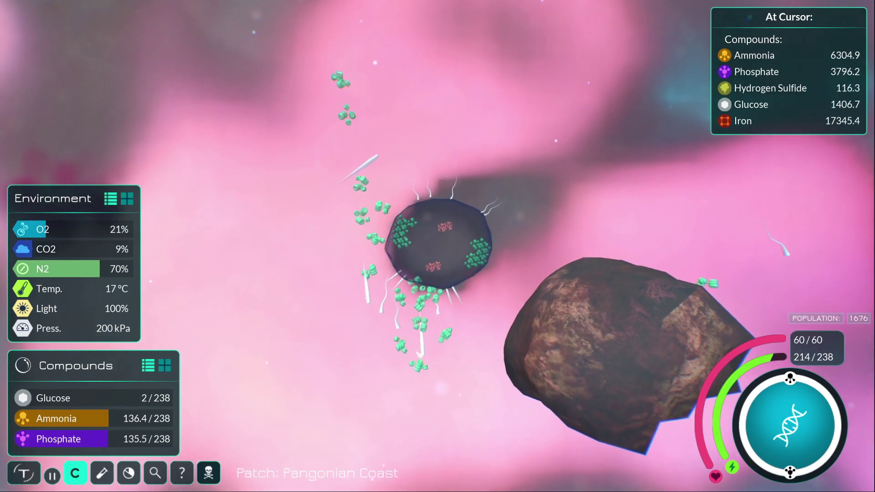
pyautogui.press('w')
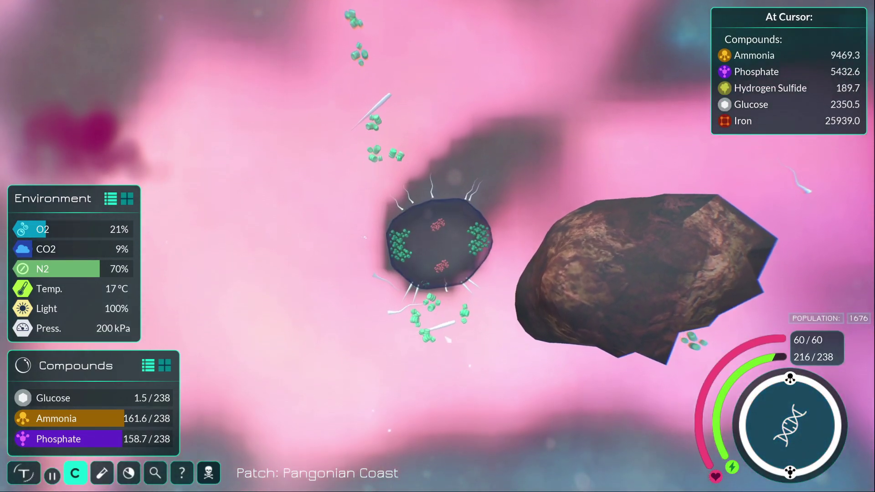
pyautogui.press('w')
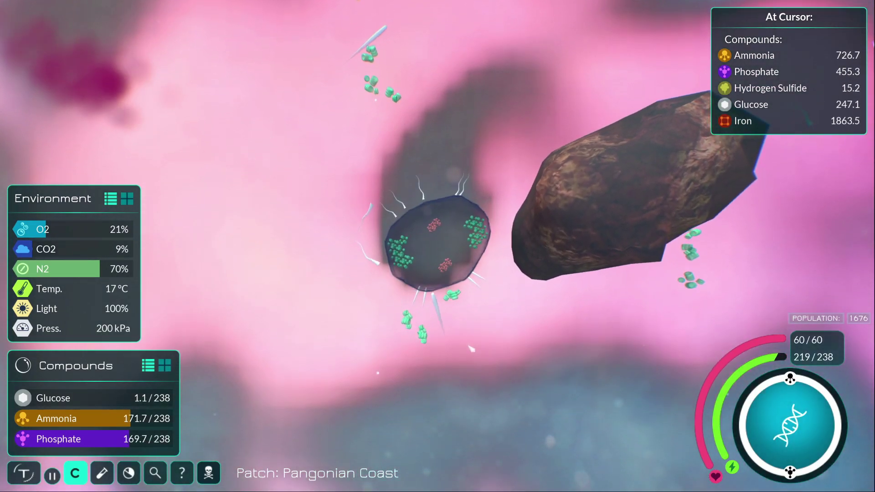
pyautogui.press('w')
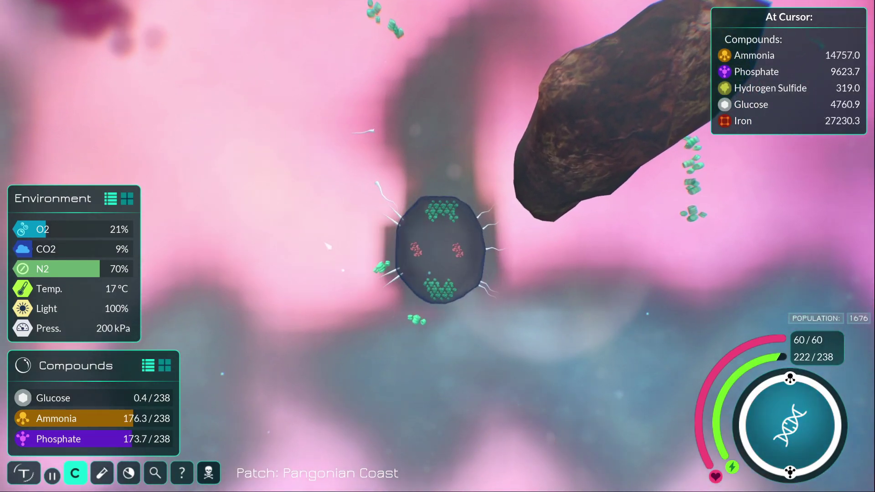
pyautogui.press('w')
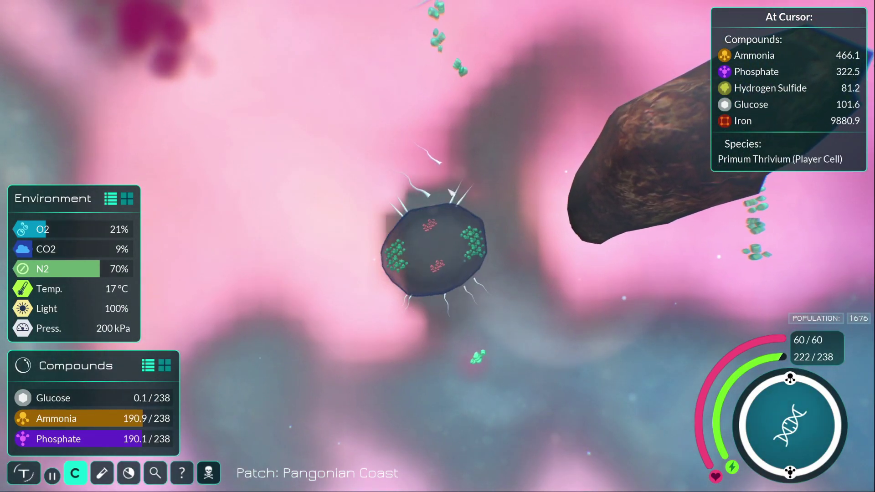
pyautogui.press('w')
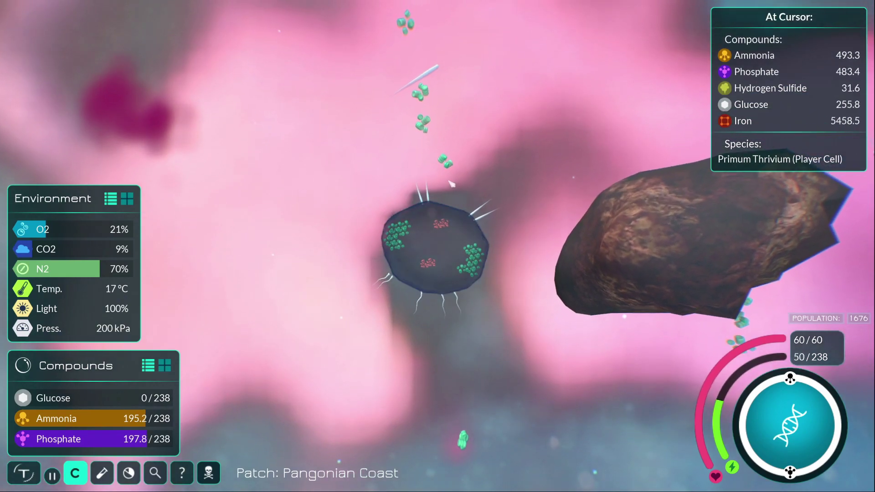
pyautogui.press('w')
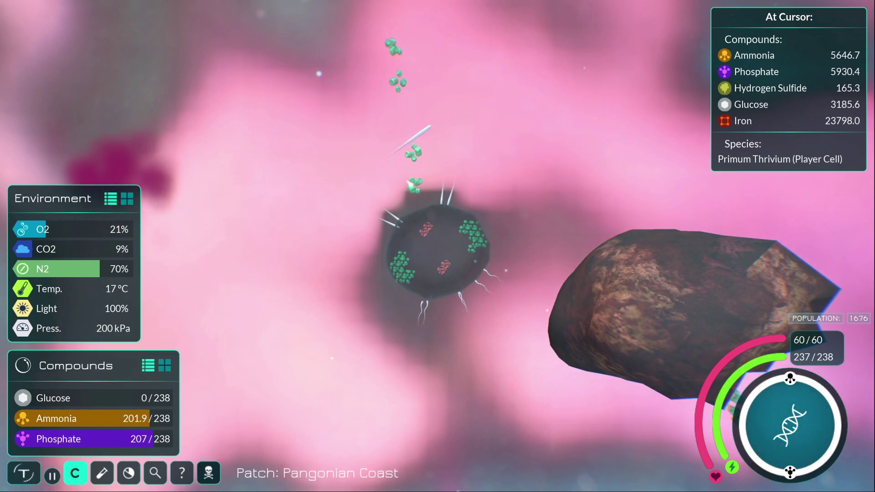
# Swim upward and turn through compound clouds until ammonia and phosphate reach about 230 of 238
pyautogui.press('w')
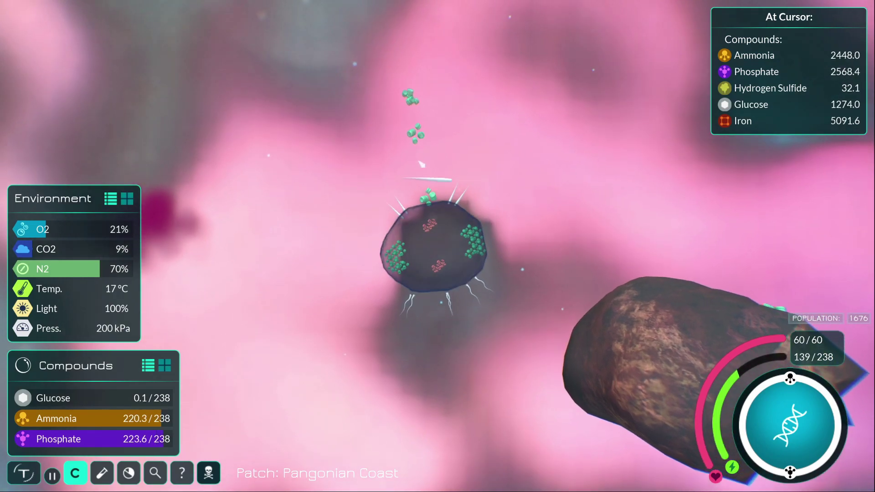
pyautogui.press('w')
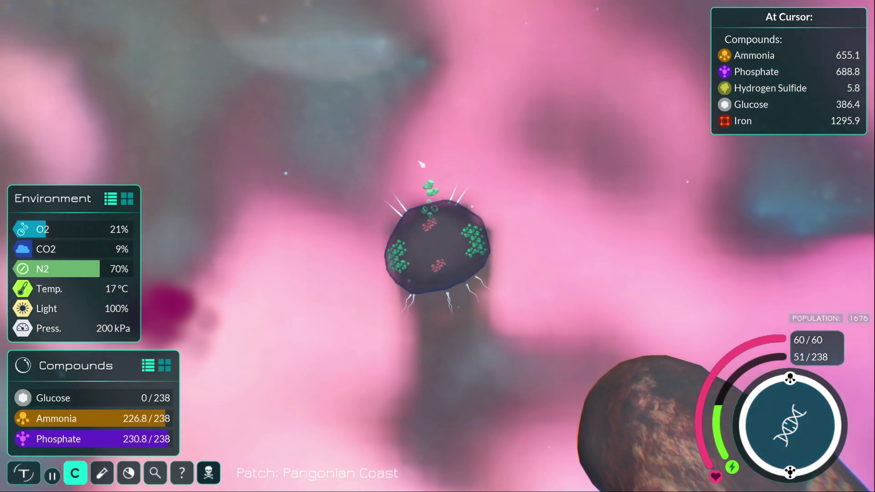
pyautogui.press('w')
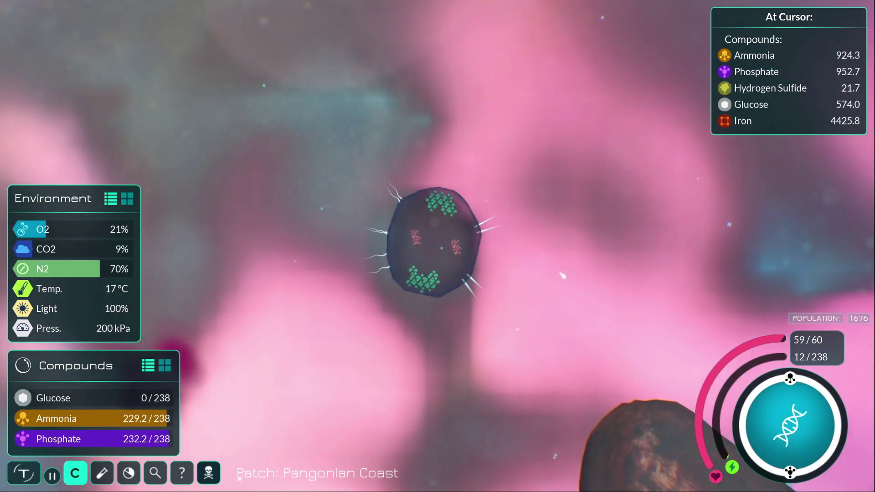
pyautogui.press('w')
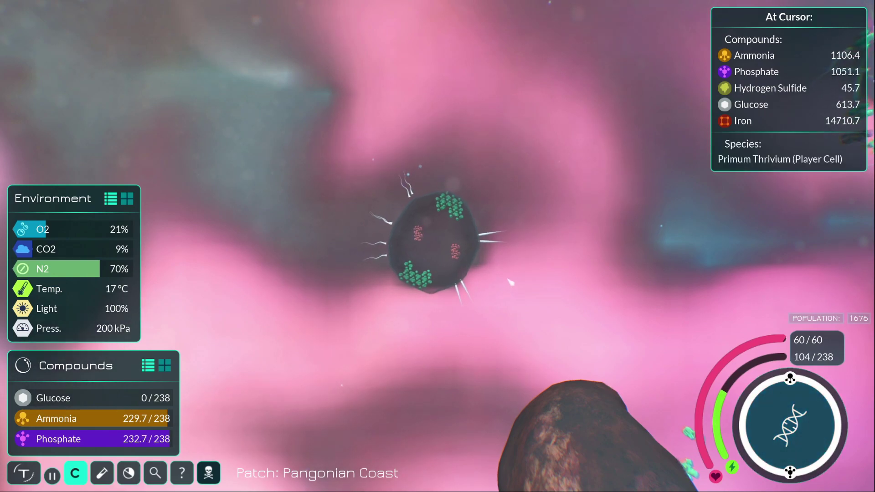
pyautogui.press('w')
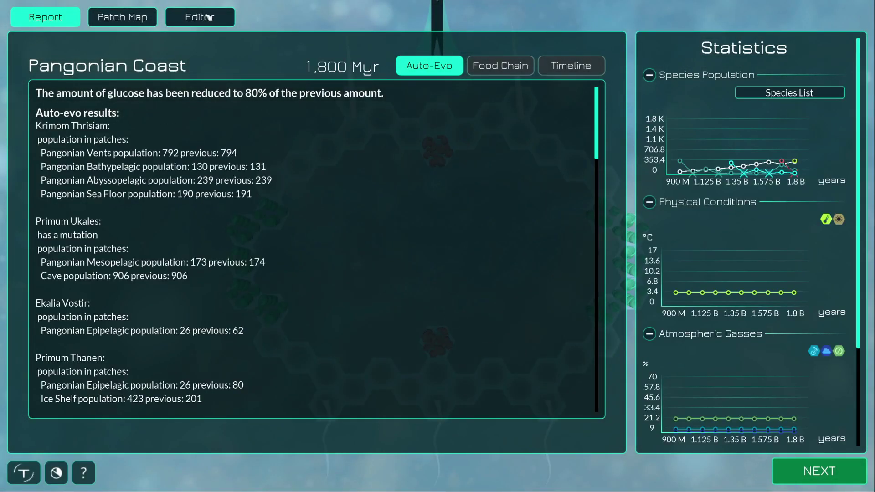
# Review the generation 19 editor with 100 mutation points, then switch to the patch map
pyautogui.click(200, 17)
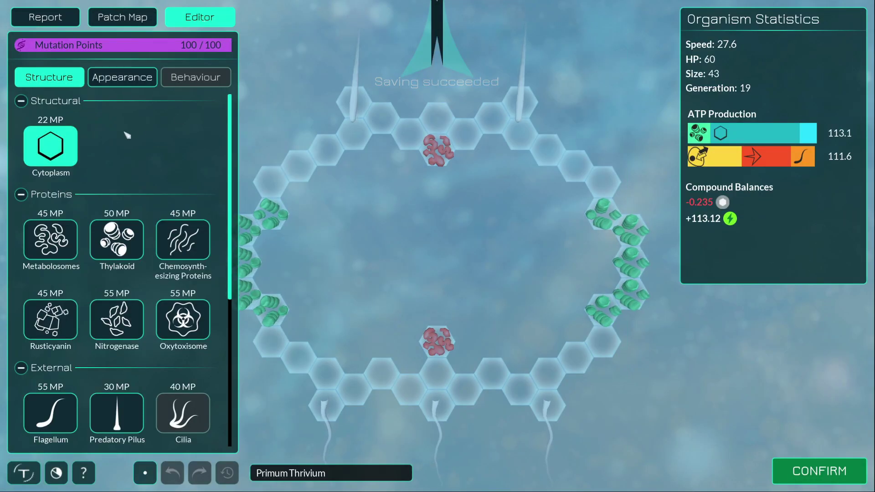
pyautogui.moveTo(184, 240)
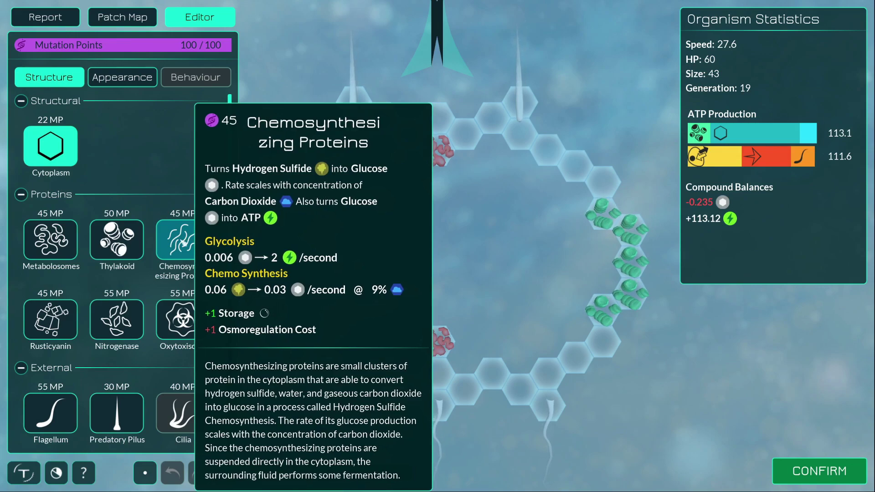
pyautogui.click(121, 21)
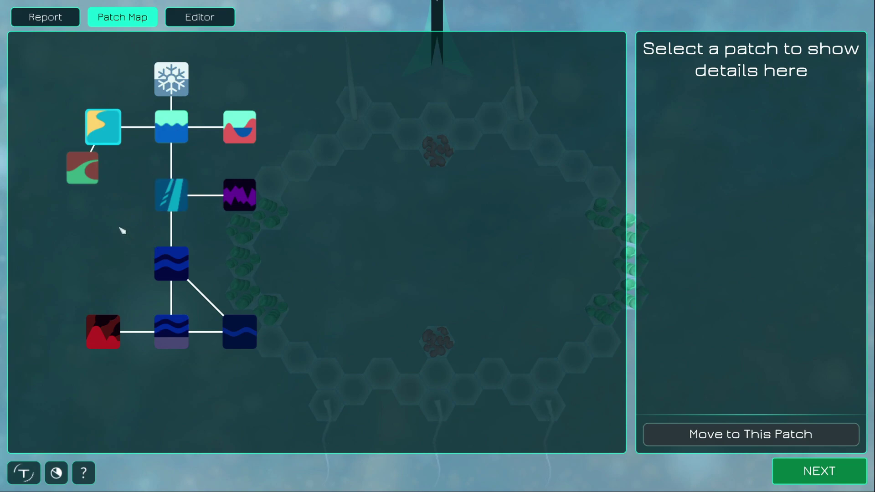
# Read the Pangonian Epipelagic and Pangonian Tidepool patch details, then return to the editor
pyautogui.click(172, 128)
pyautogui.click(240, 126)
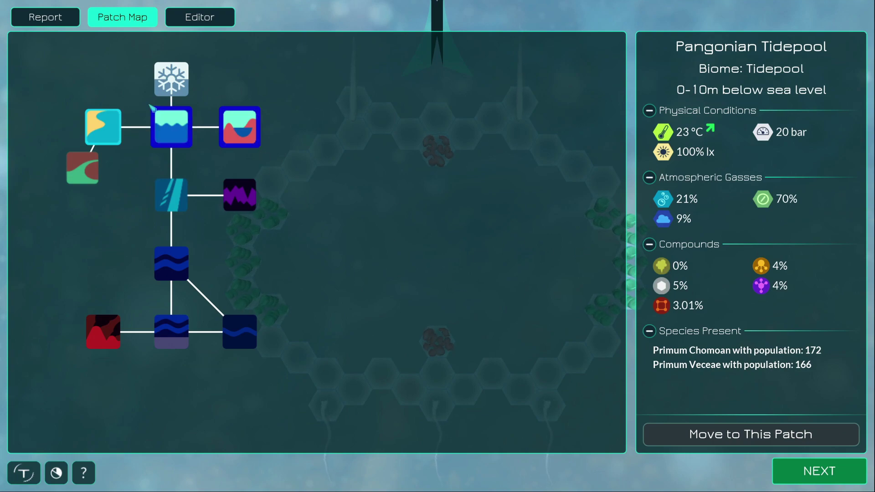
pyautogui.click(214, 25)
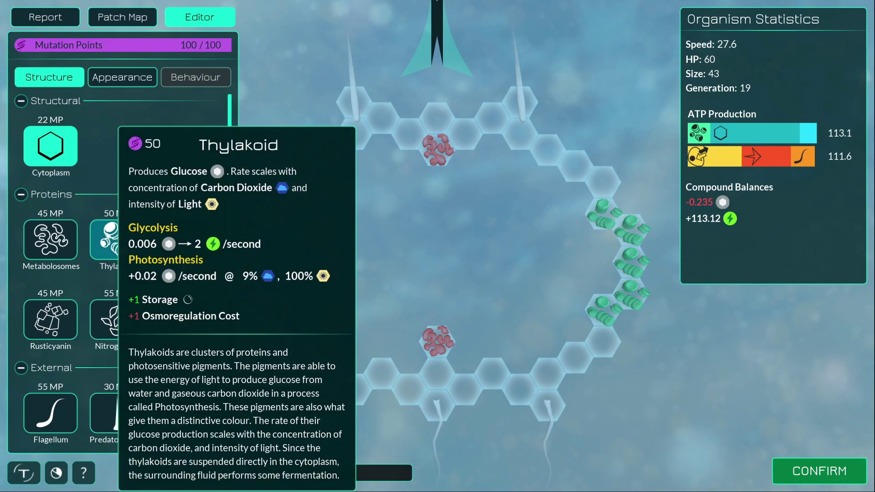
pyautogui.moveTo(112, 245)
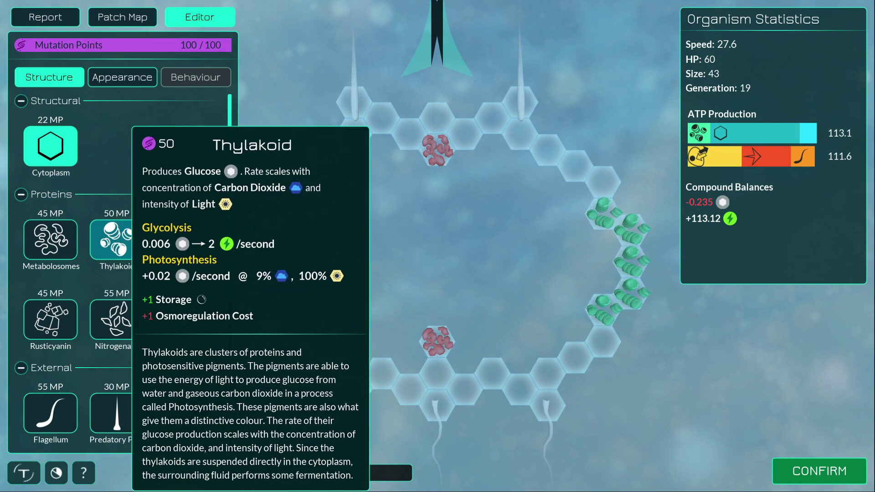
# Place a thylakoid below the top metabolosome for 50 points and confirm the design
pyautogui.click(116, 239)
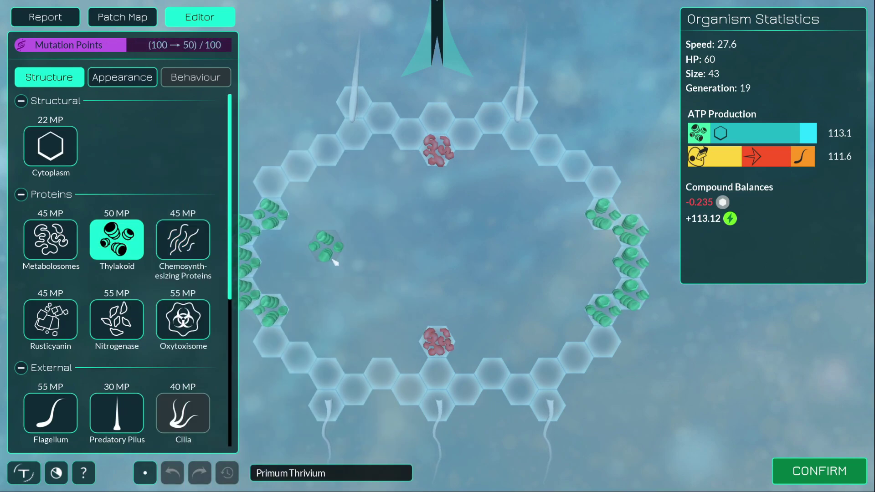
pyautogui.scroll(-3, 183, 301)
pyautogui.click(48, 418)
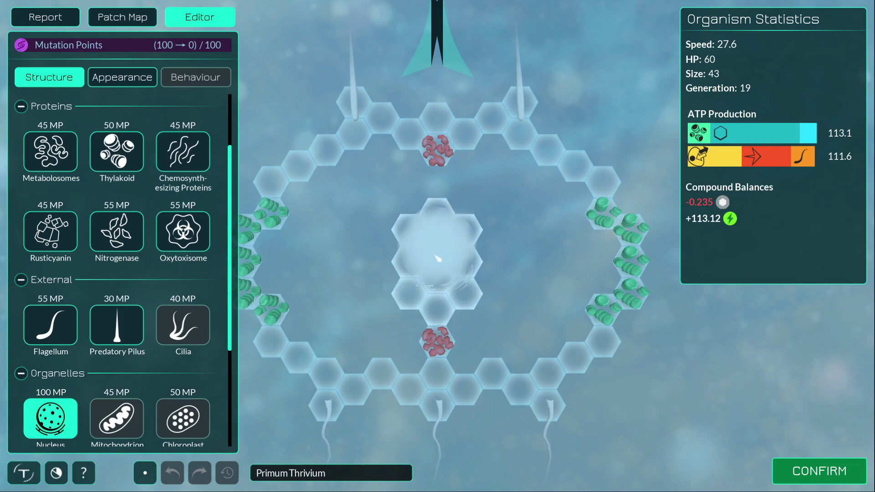
pyautogui.click(116, 151)
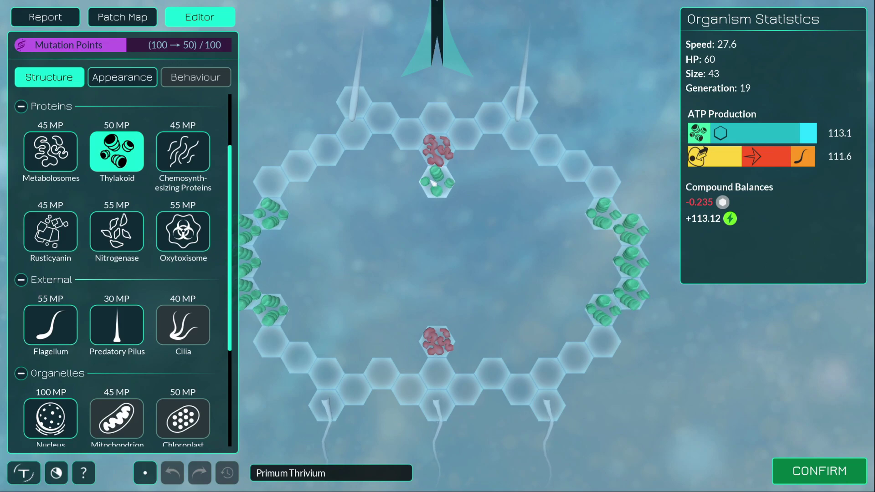
pyautogui.click(433, 182)
pyautogui.moveTo(819, 471)
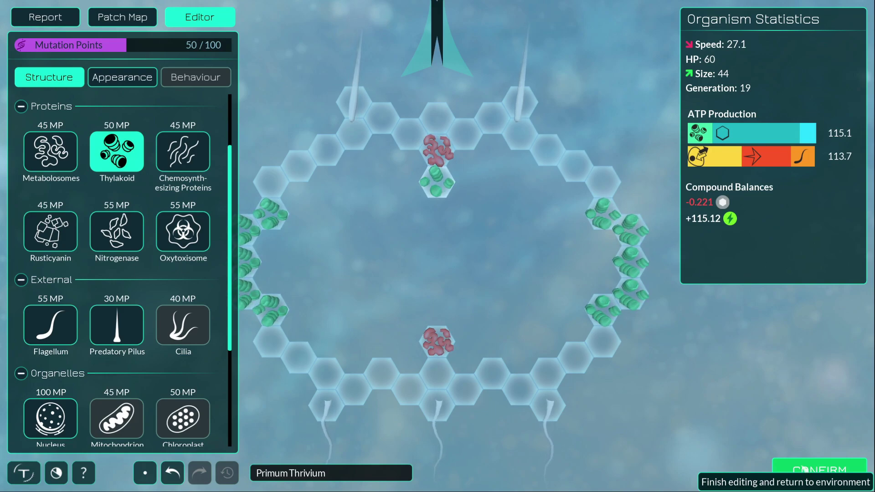
pyautogui.click(802, 468)
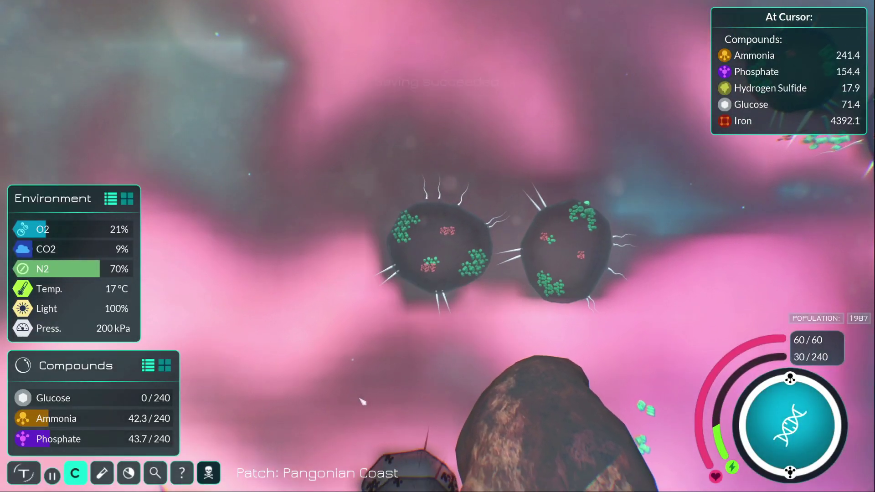
# Swim up-left, then down-left among the spiky cells, absorbing the green compound clusters
pyautogui.press('w')
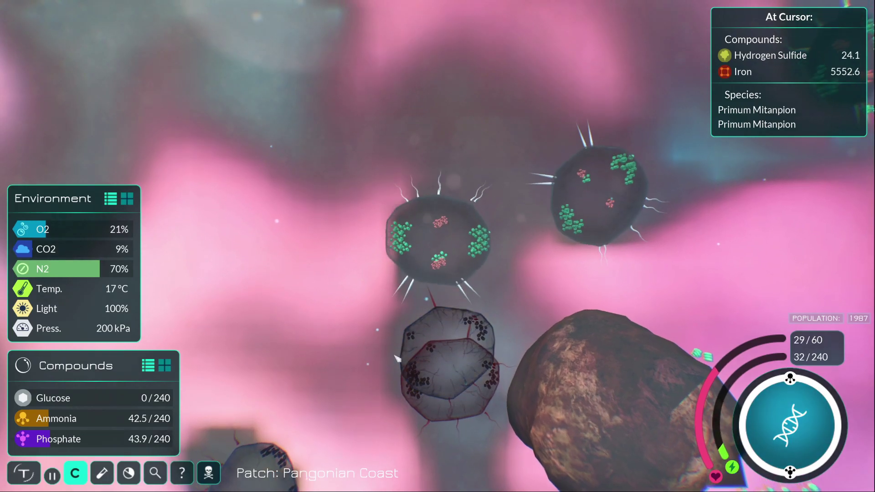
pyautogui.press('w')
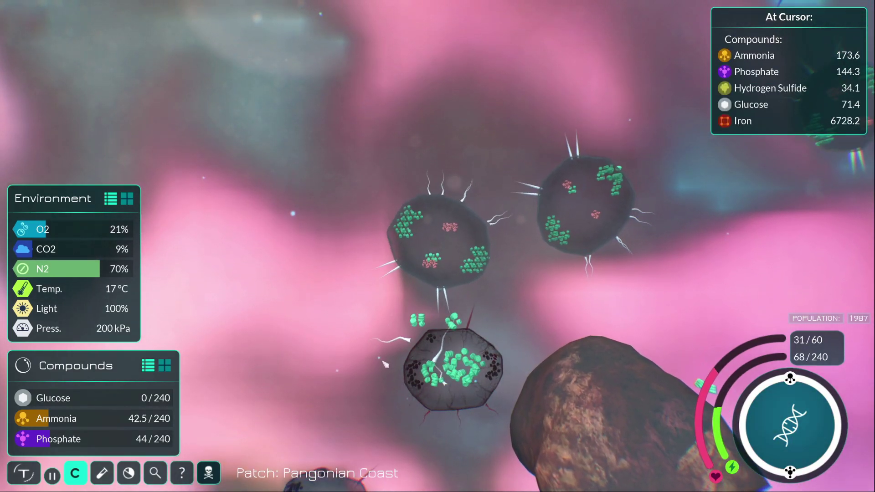
pyautogui.press('w')
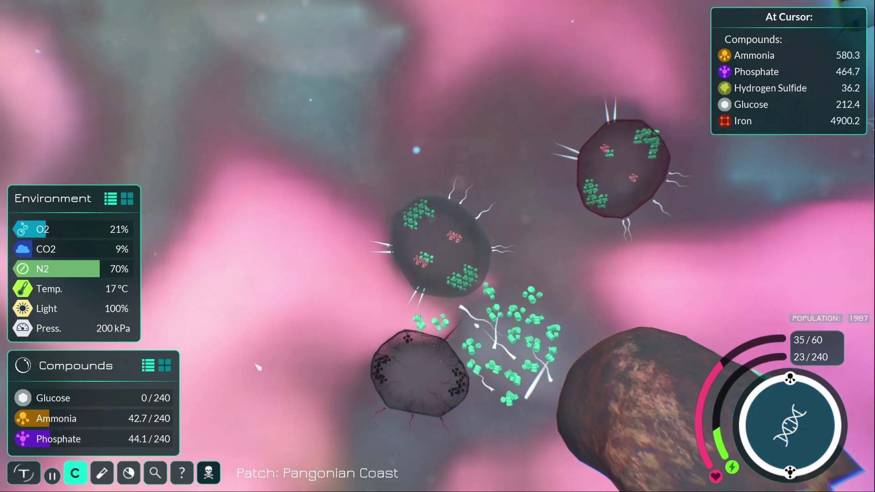
pyautogui.press('w')
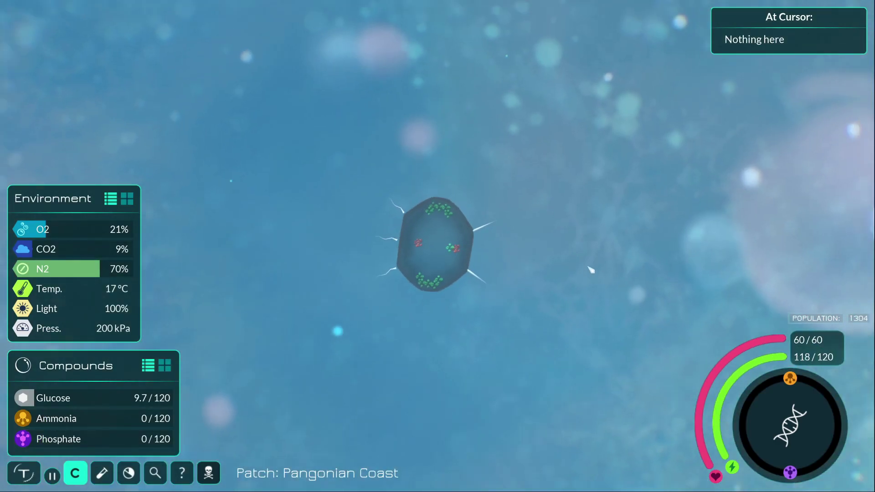
pyautogui.scroll(-2, 592, 273)
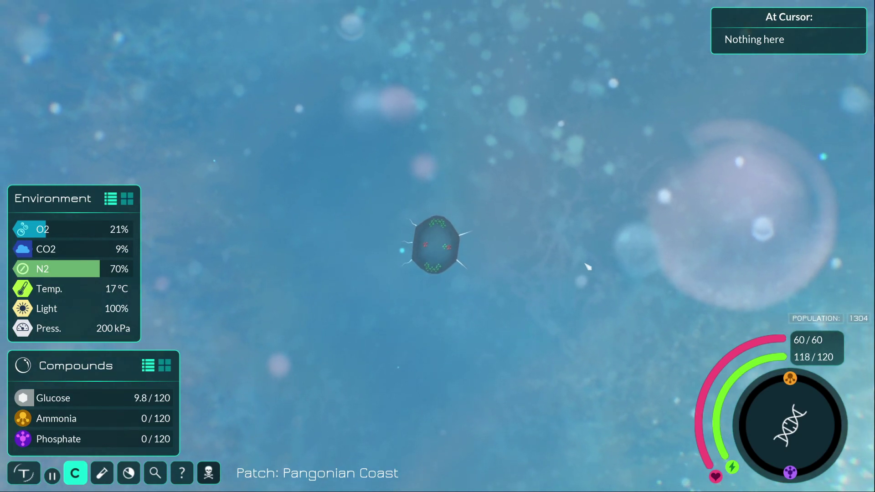
pyautogui.scroll(-1, 588, 267)
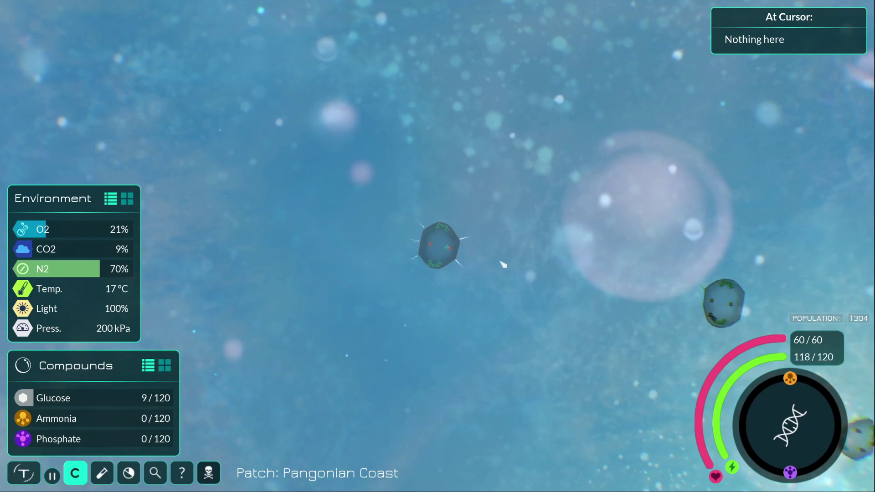
pyautogui.scroll(1, 502, 265)
pyautogui.scroll(1, 496, 267)
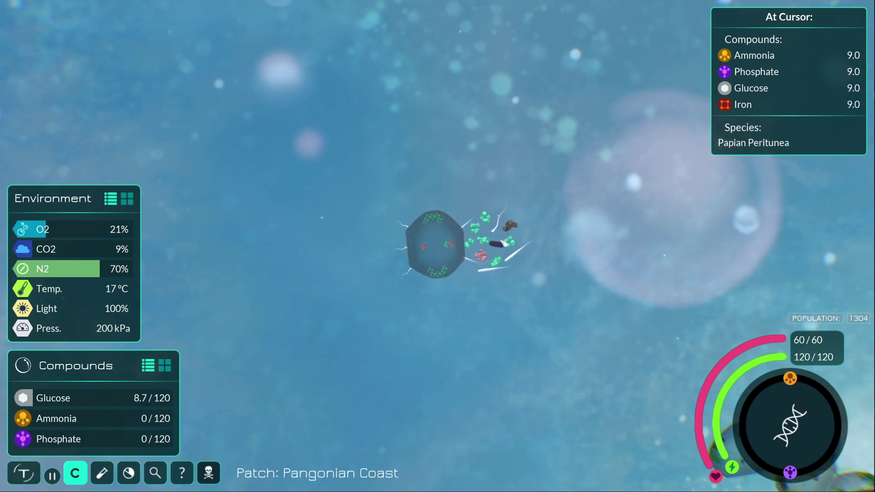
pyautogui.scroll(1, 437, 246)
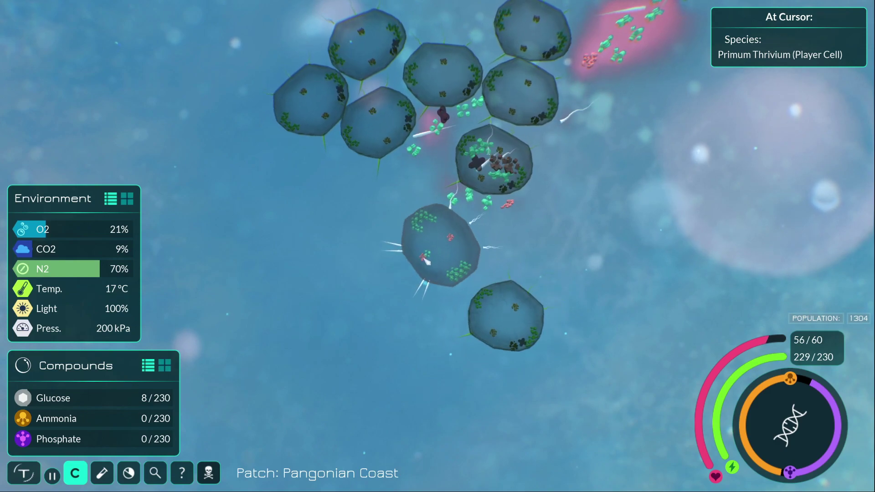
# Swim among the Papian Peritunea cells, collecting ammonia and phosphate
pyautogui.press('w')
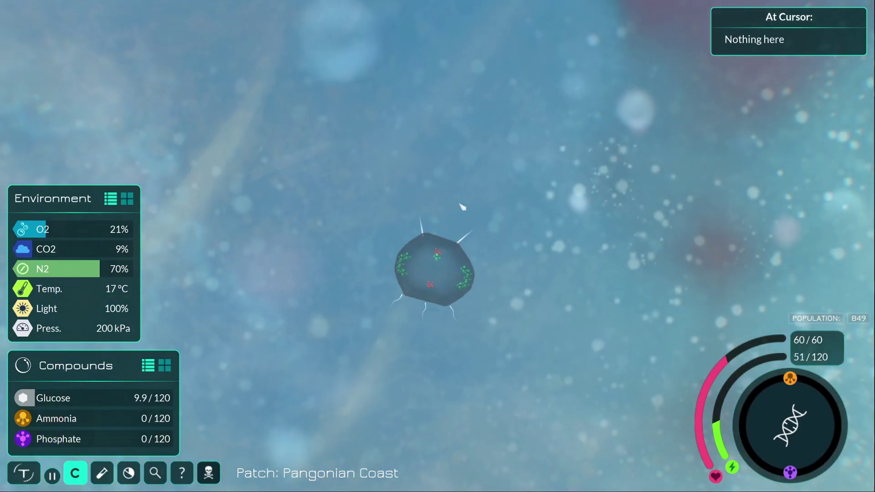
pyautogui.scroll(-3, 496, 226)
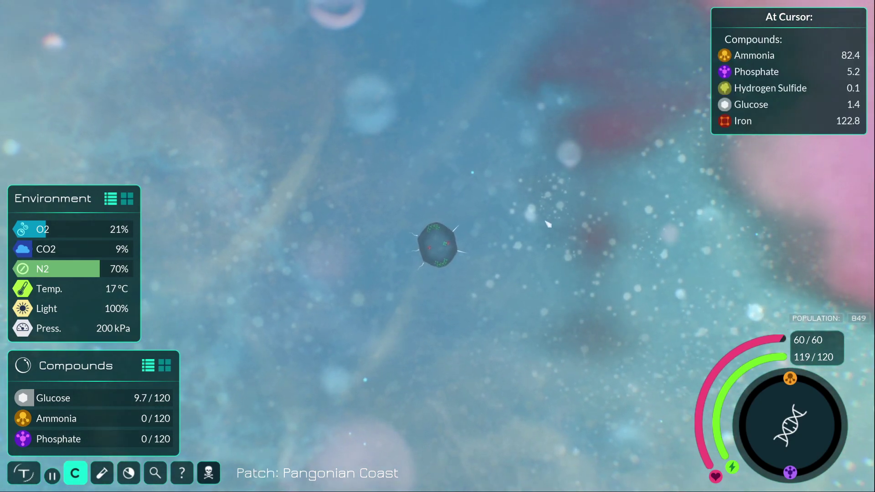
# Swim the respawned cell rightward across the Pangonian Coast
pyautogui.press('d')
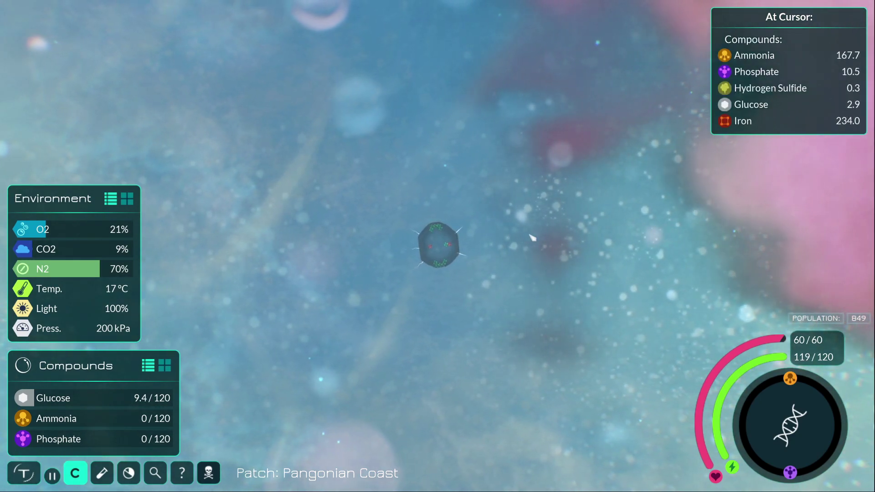
pyautogui.press('d')
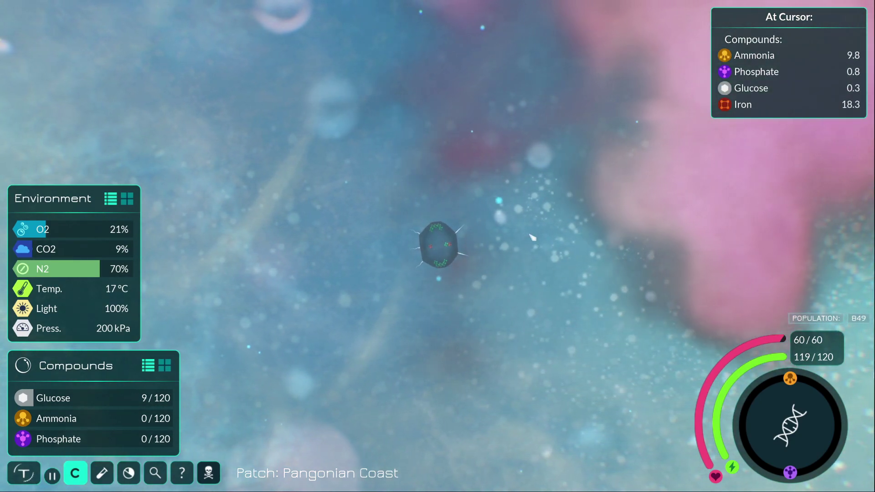
pyautogui.press('d')
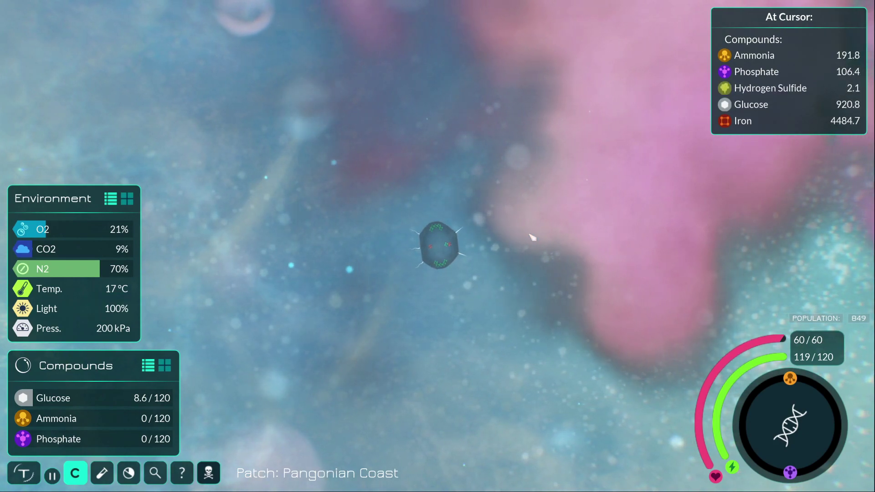
pyautogui.press('d')
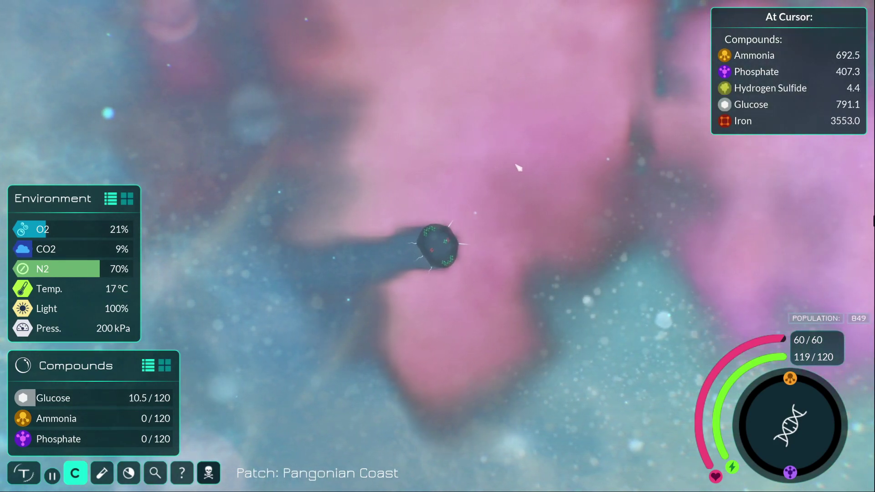
# Swim the cell upward, then back downward through the water
pyautogui.press('w')
pyautogui.press('w')
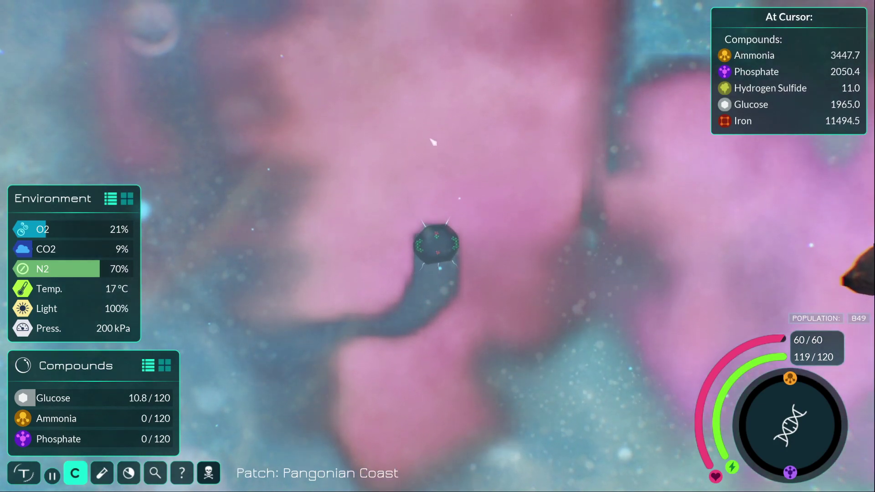
pyautogui.press('w')
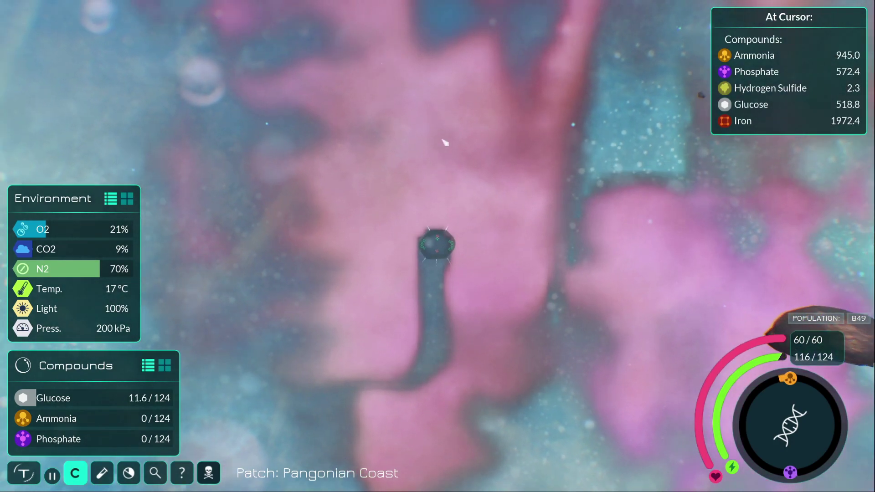
pyautogui.press('w')
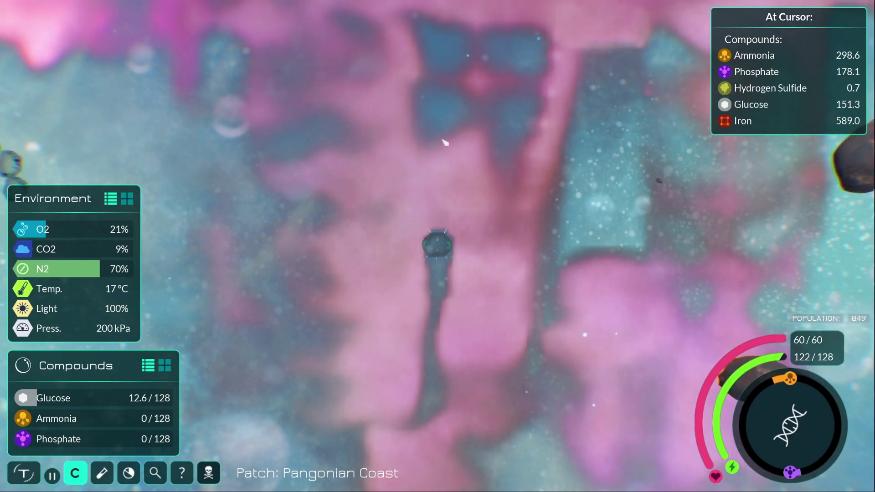
pyautogui.press('w')
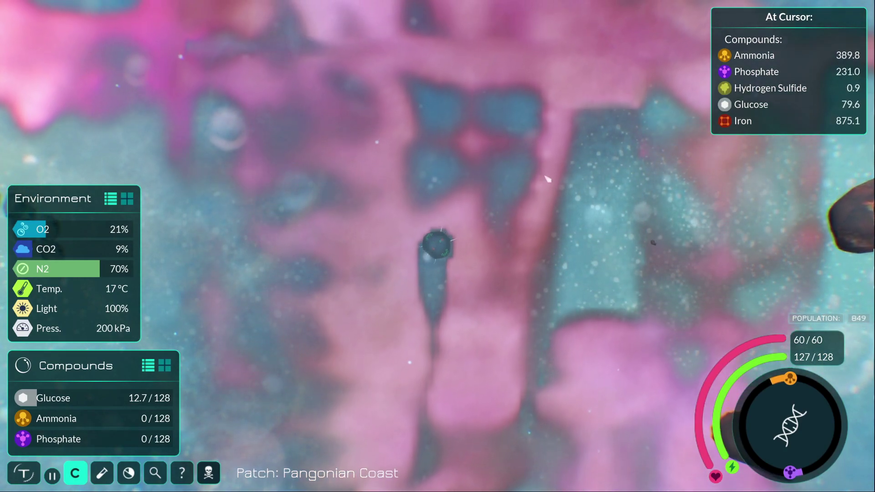
pyautogui.press('w')
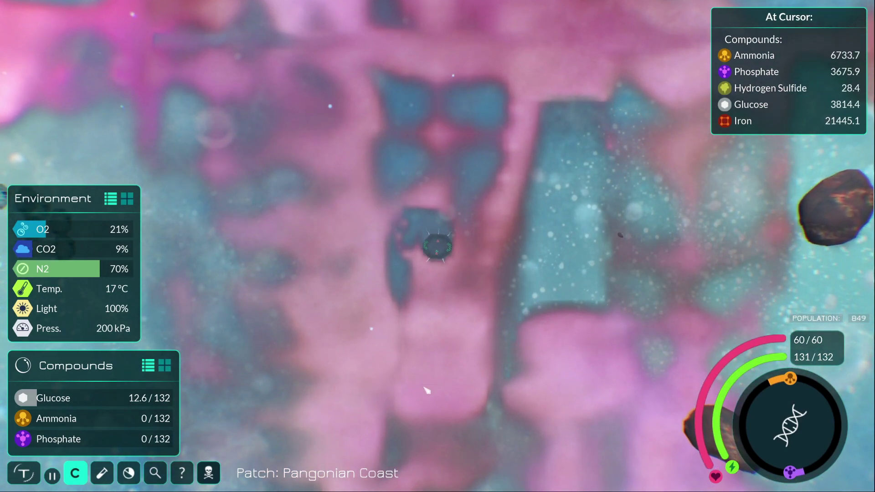
pyautogui.press('w')
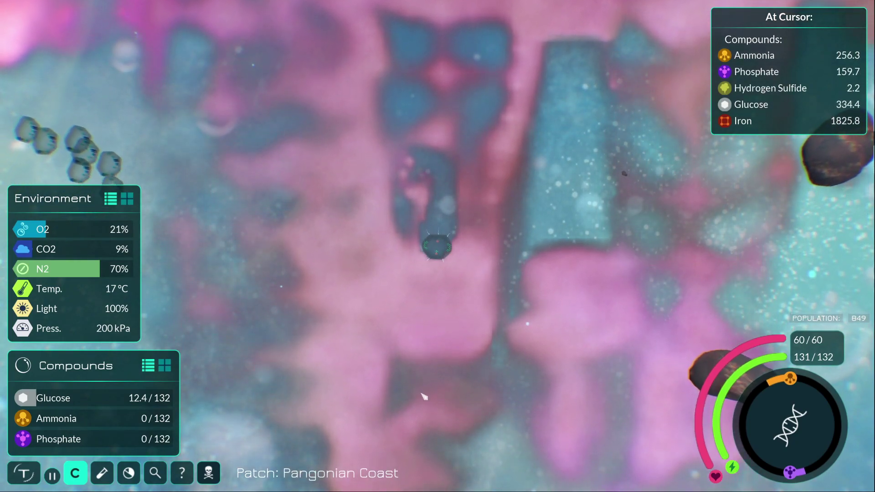
pyautogui.press('w')
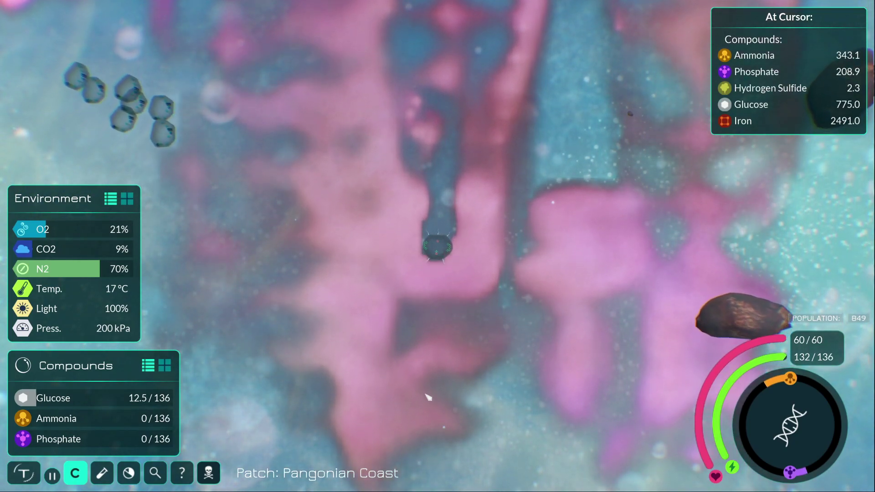
pyautogui.press('w')
pyautogui.press('w')
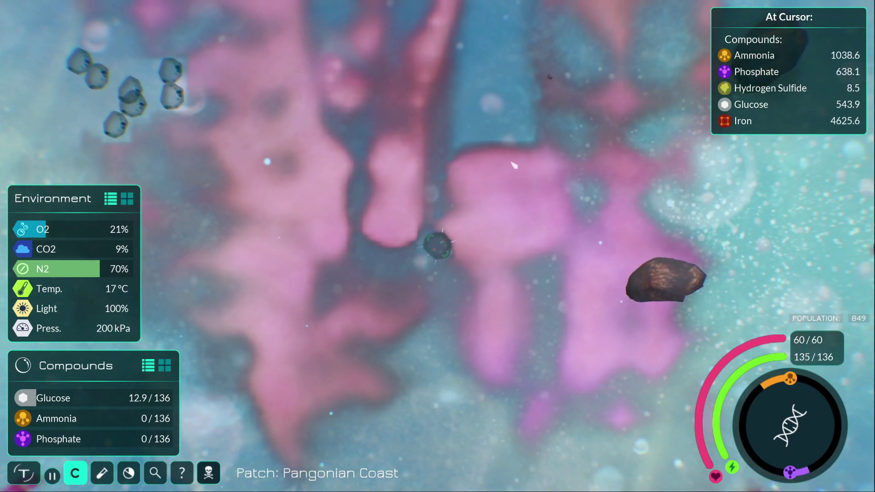
# Swim past the drifting rock right up to the Para Lutraix colony
pyautogui.press('w')
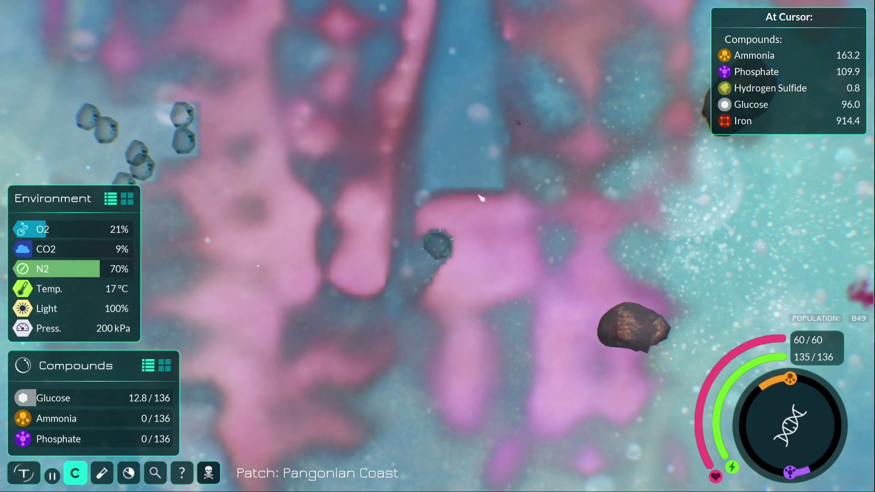
pyautogui.press('w')
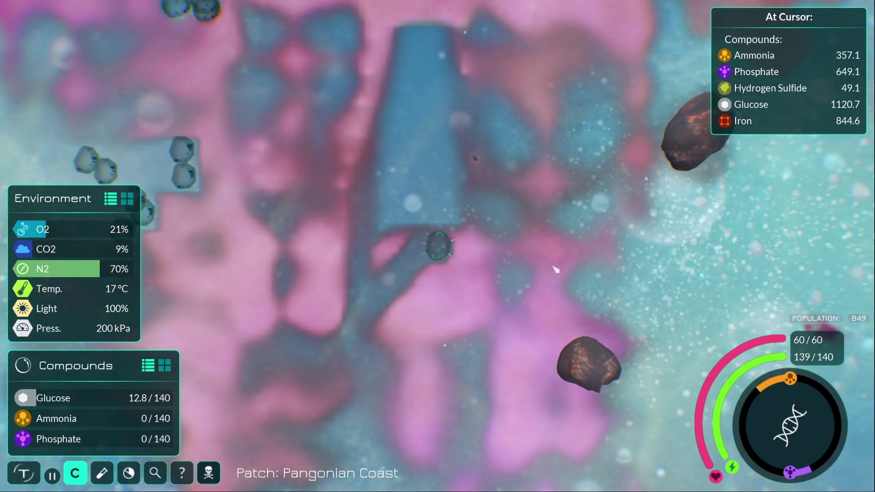
pyautogui.press('w')
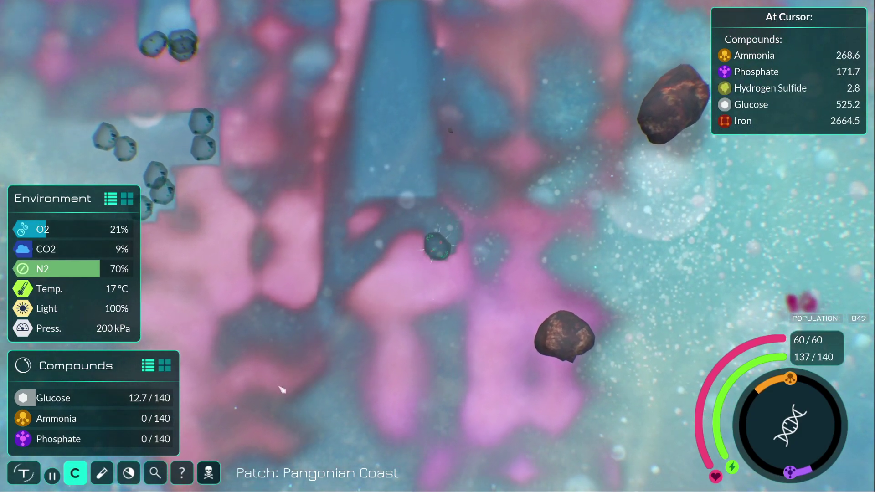
pyautogui.press('w')
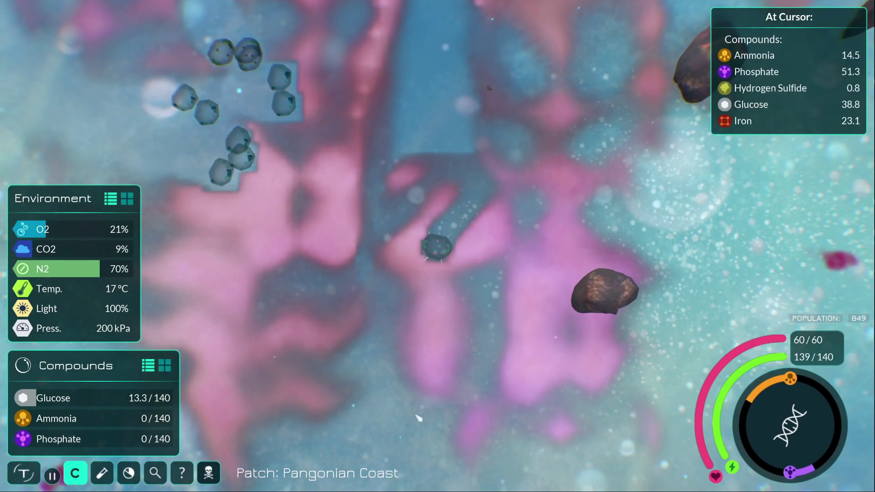
pyautogui.press('w')
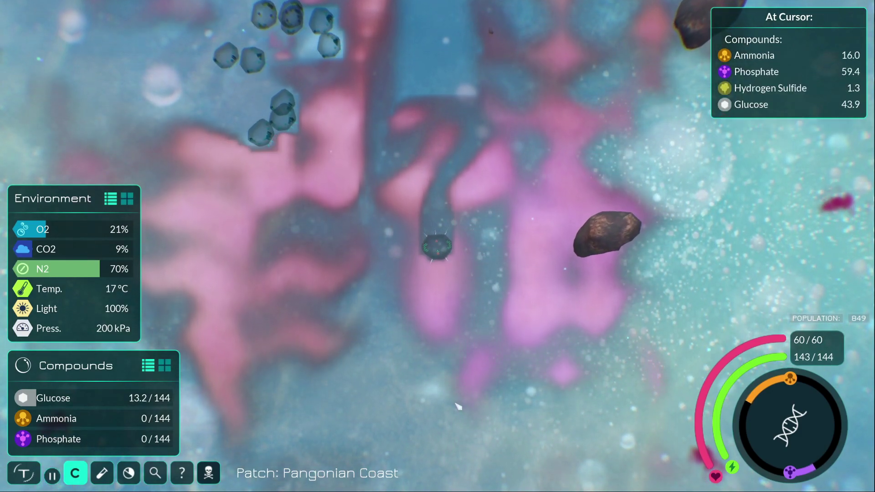
pyautogui.press('w')
pyautogui.press('w')
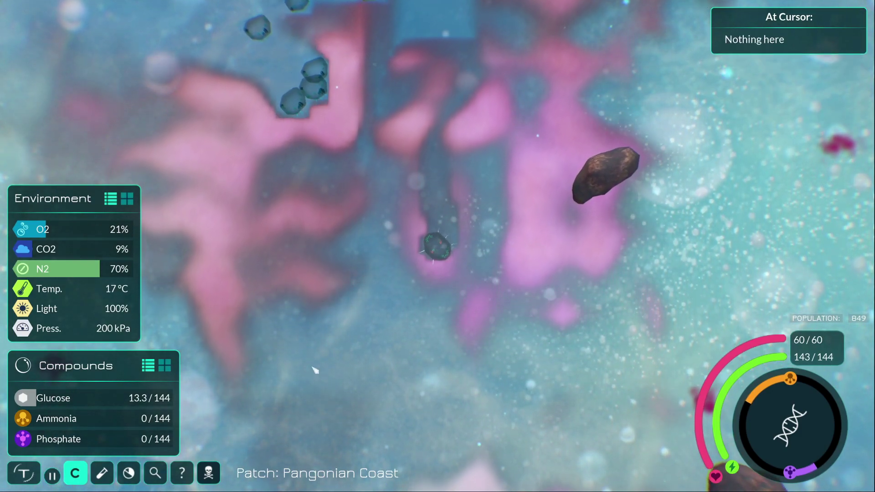
pyautogui.press('w')
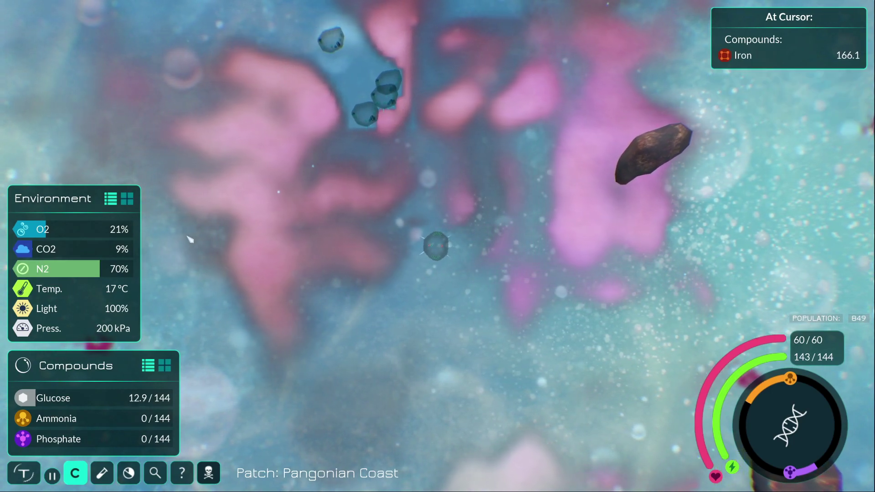
pyautogui.press('w')
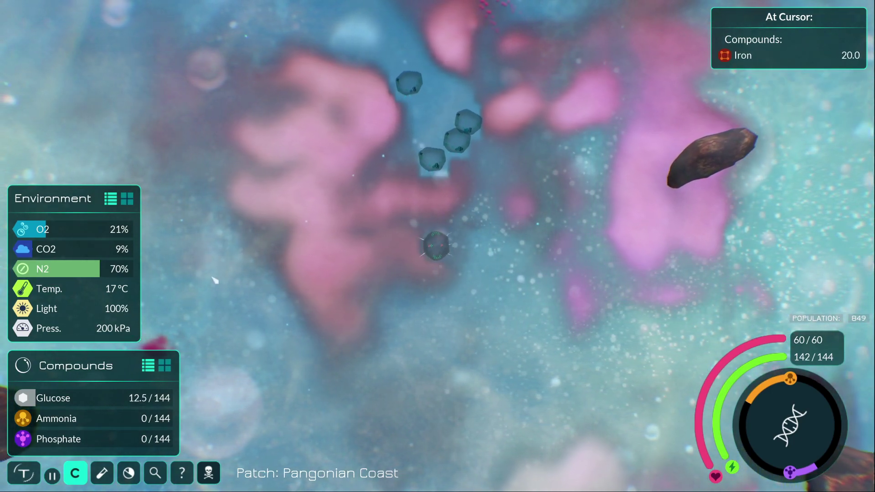
pyautogui.press('w')
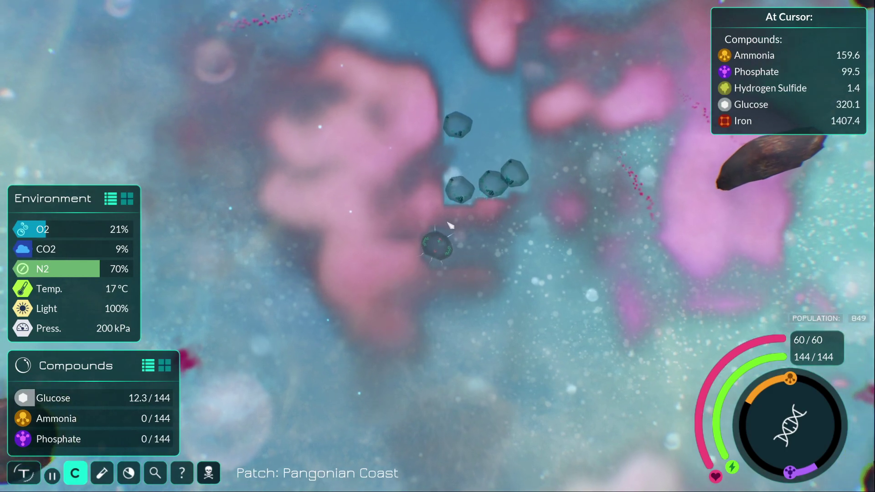
pyautogui.scroll(3, 451, 226)
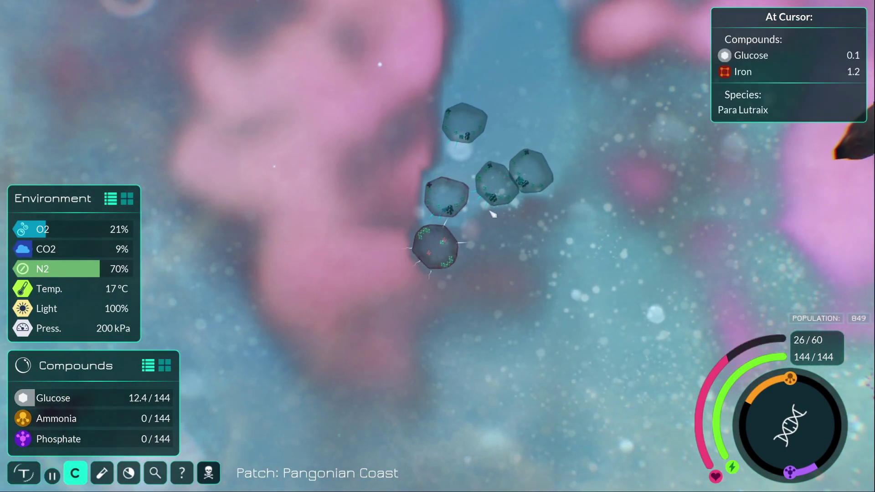
pyautogui.scroll(2, 461, 218)
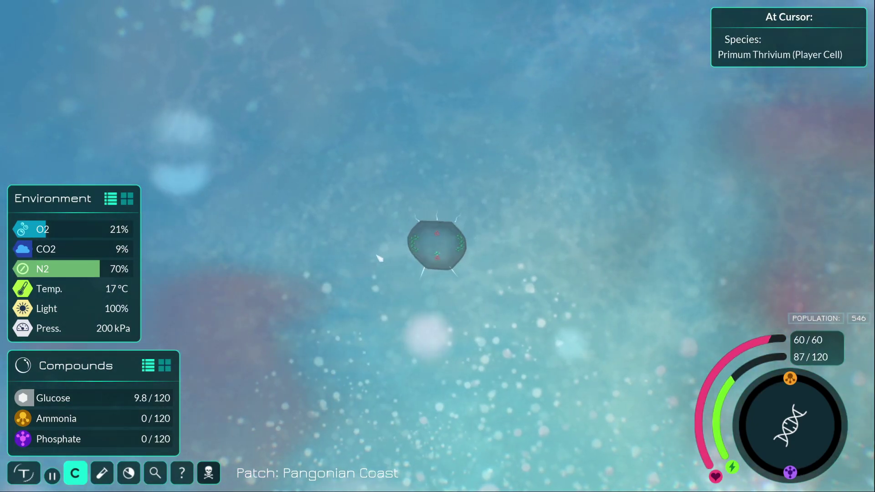
# Swim through open water up into the pink compound clouds past the rock
pyautogui.press('w')
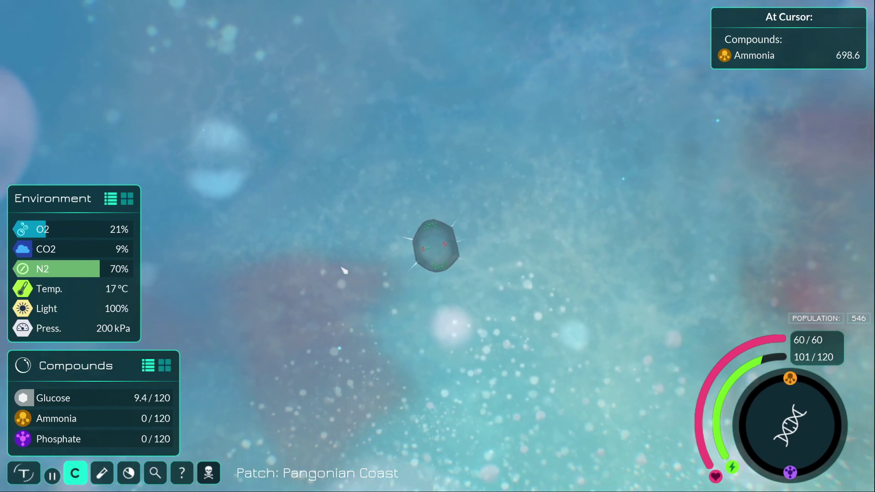
pyautogui.press('w')
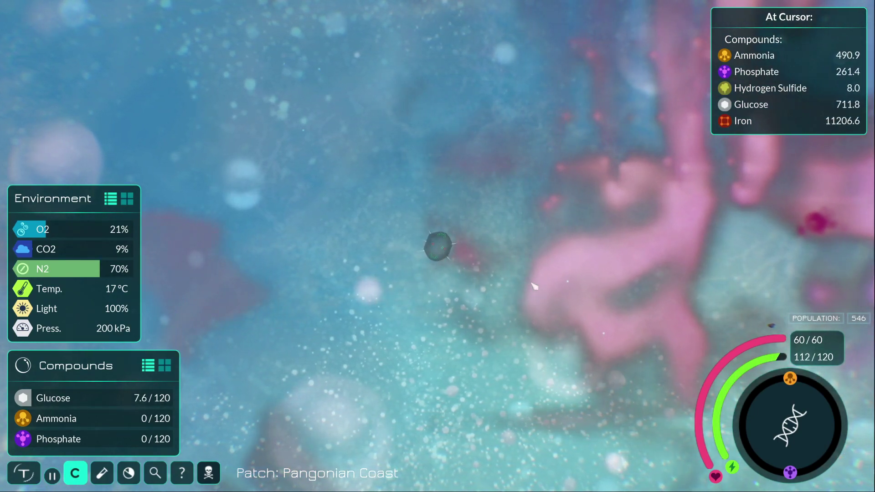
pyautogui.press('w')
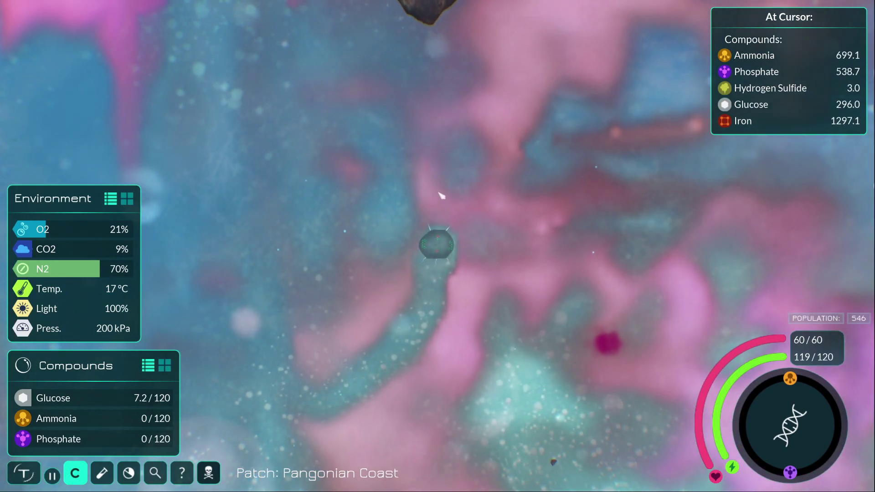
pyautogui.press('w')
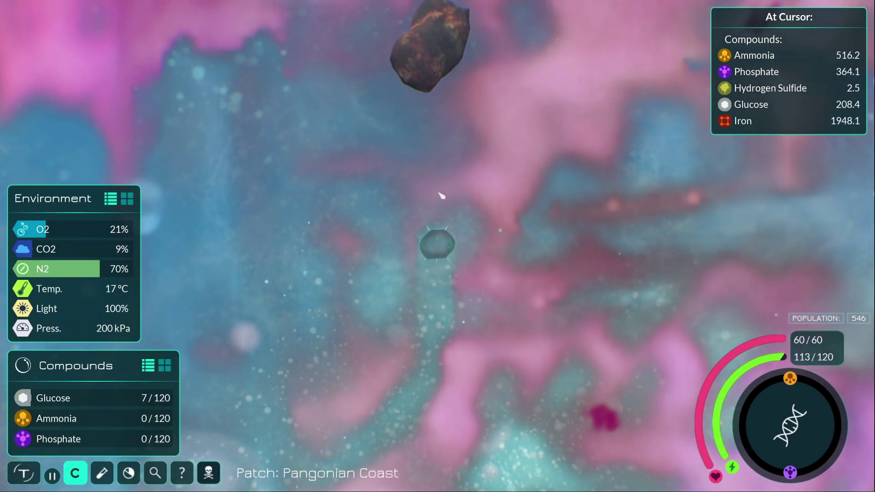
pyautogui.press('w')
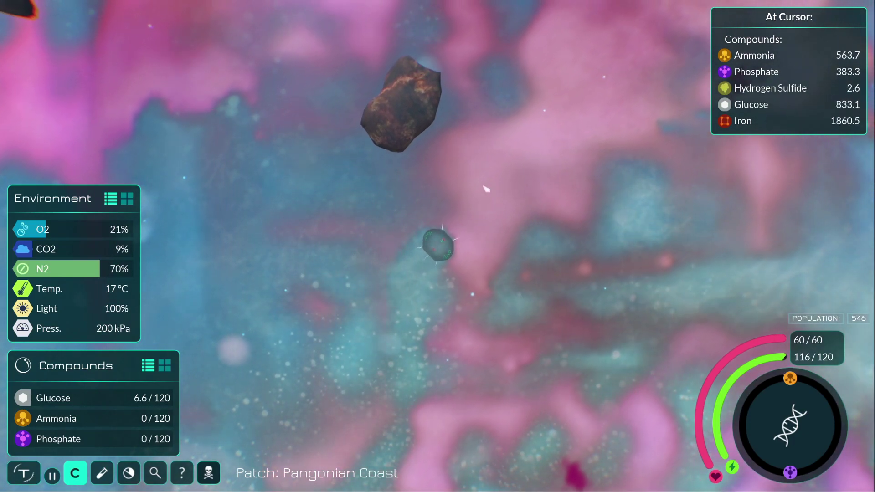
# Swim upward and left around the rock, gathering compounds in the cloud
pyautogui.press('w')
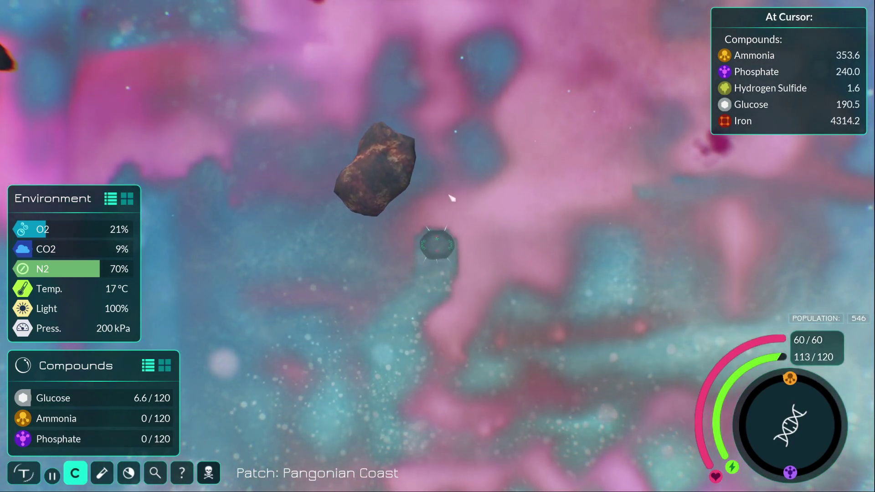
pyautogui.press('w')
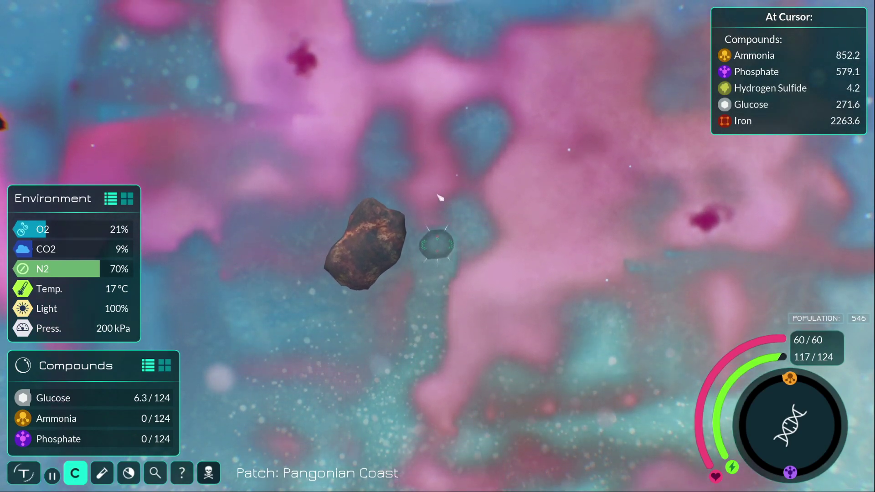
pyautogui.press('w')
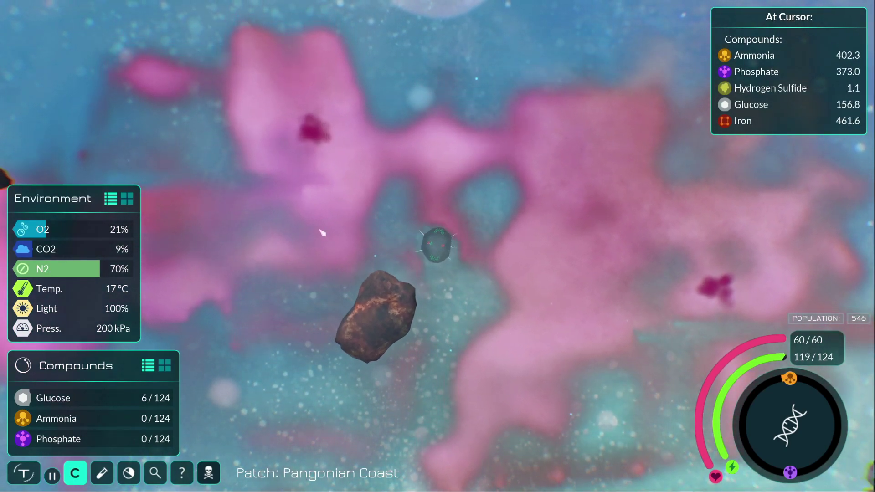
pyautogui.press('w')
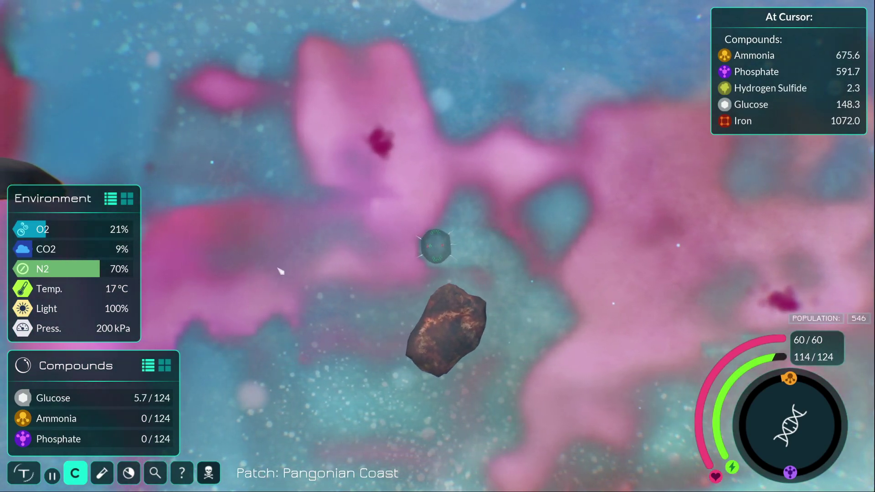
pyautogui.press('w')
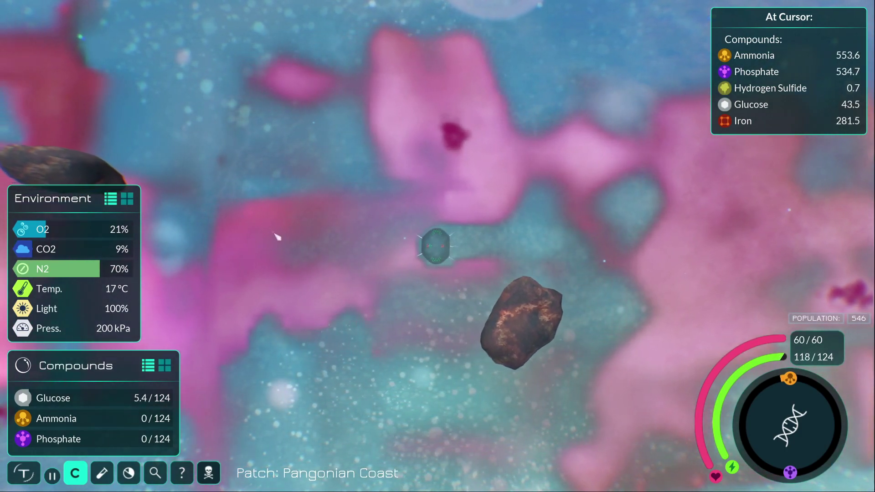
pyautogui.press('w')
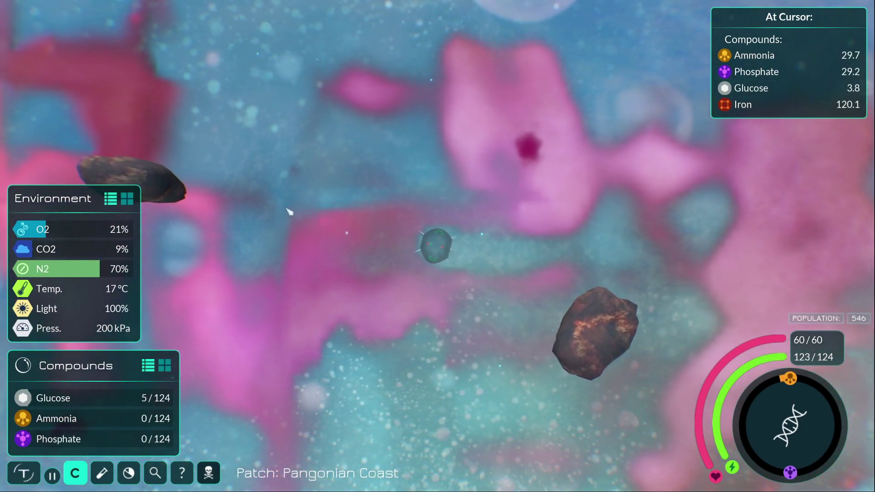
pyautogui.press('w')
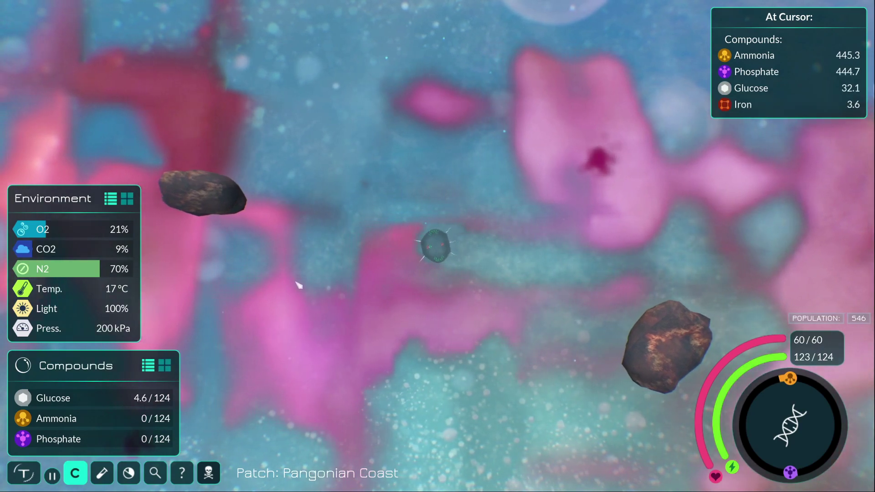
# Swim down, then up and left past the rocks through the pink cloud
pyautogui.press('w')
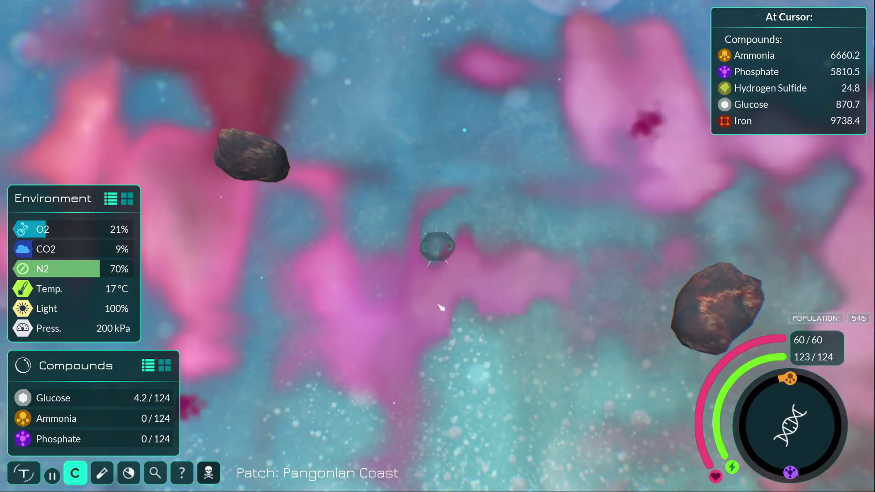
pyautogui.press('w')
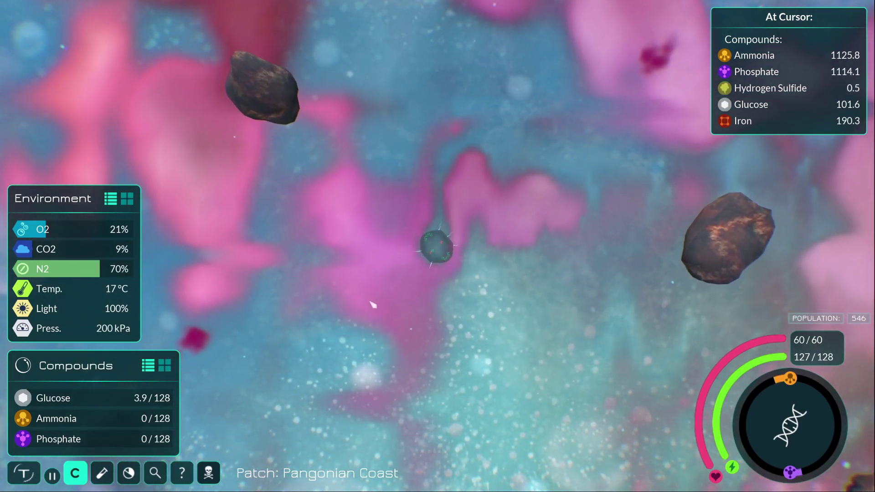
pyautogui.press('w')
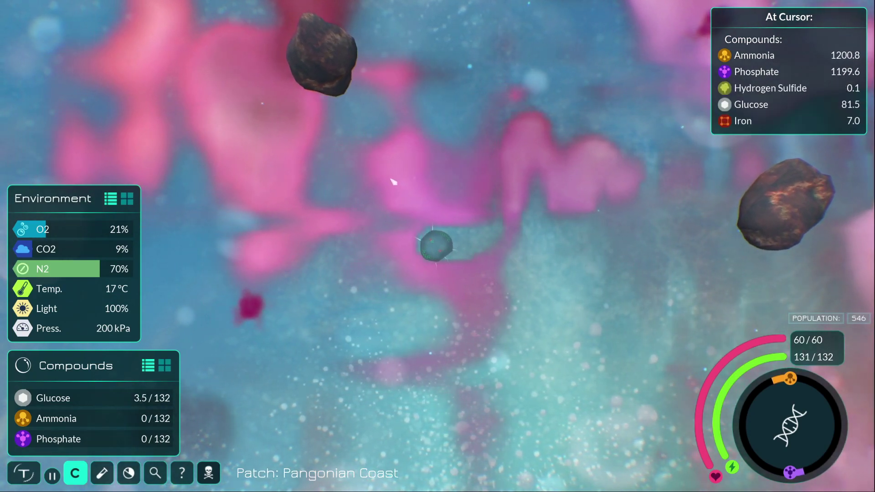
pyautogui.press('w')
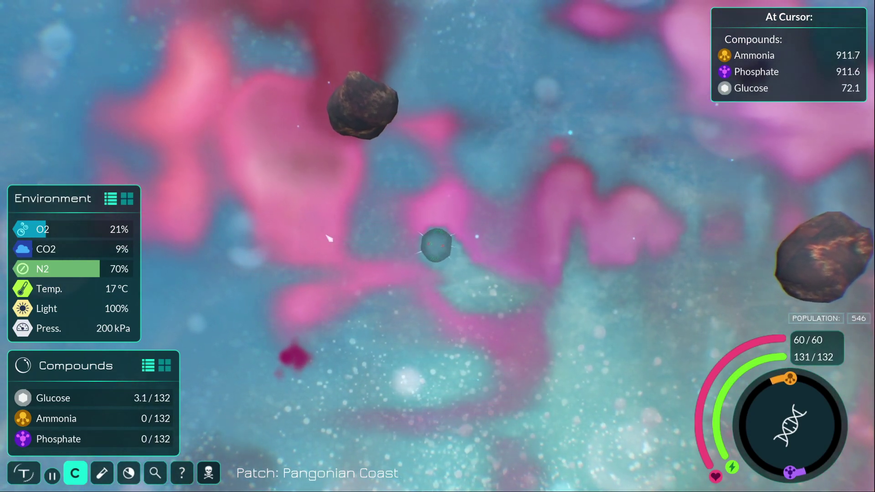
pyautogui.press('w')
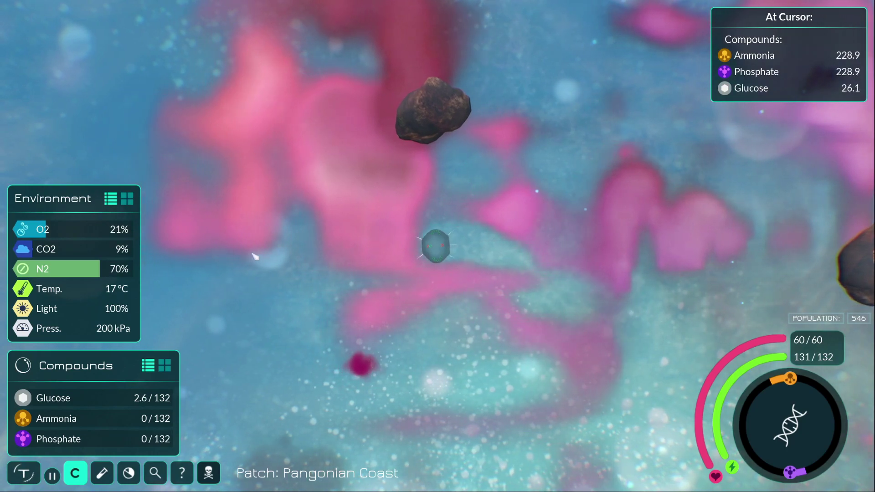
pyautogui.press('w')
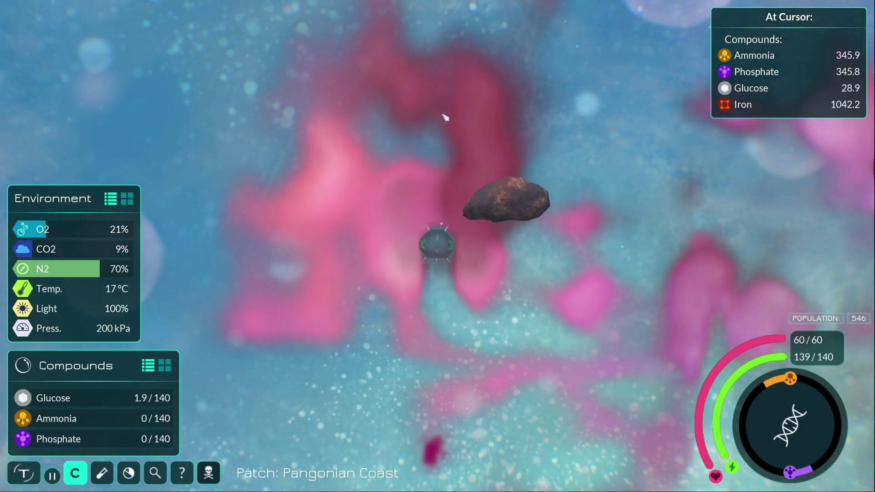
pyautogui.press('w')
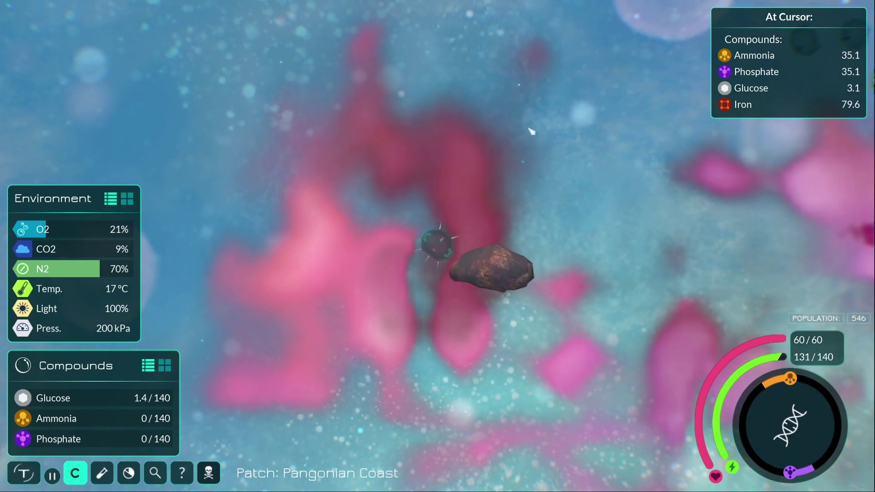
pyautogui.press('w')
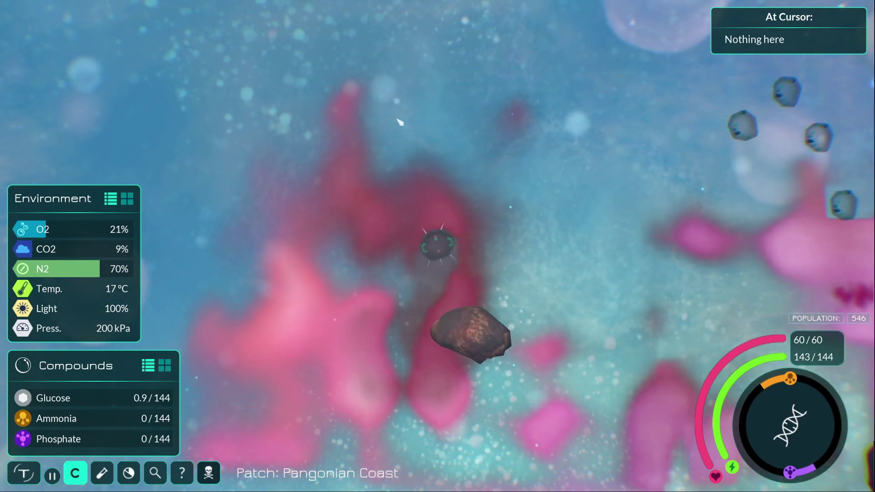
# Cross the pink cloud and ram the Para Lutraix cells to attack them
pyautogui.press('w')
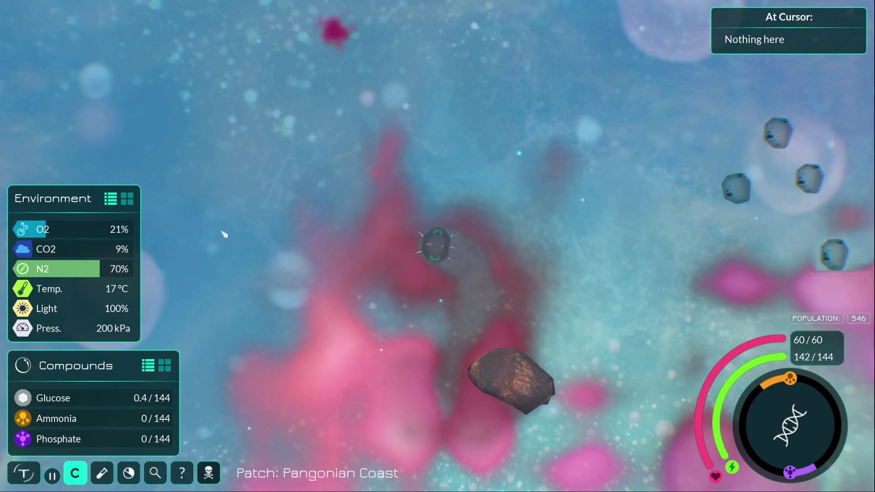
pyautogui.press('w')
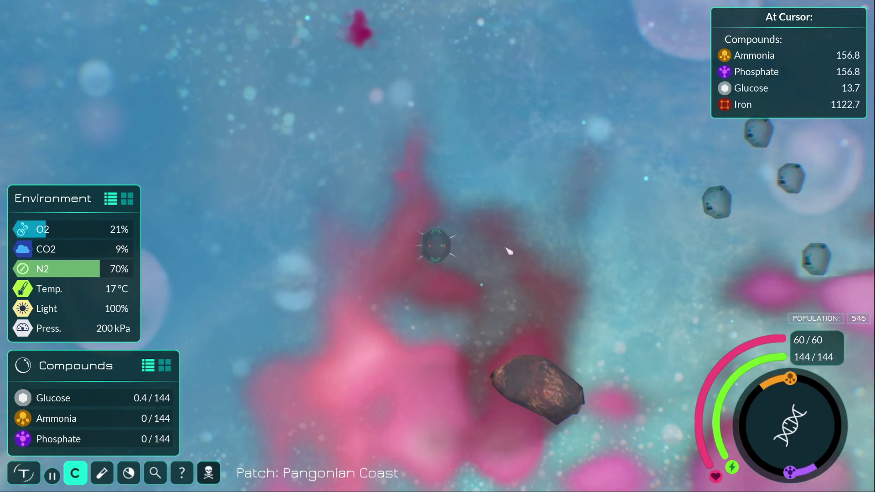
pyautogui.scroll(3, 509, 252)
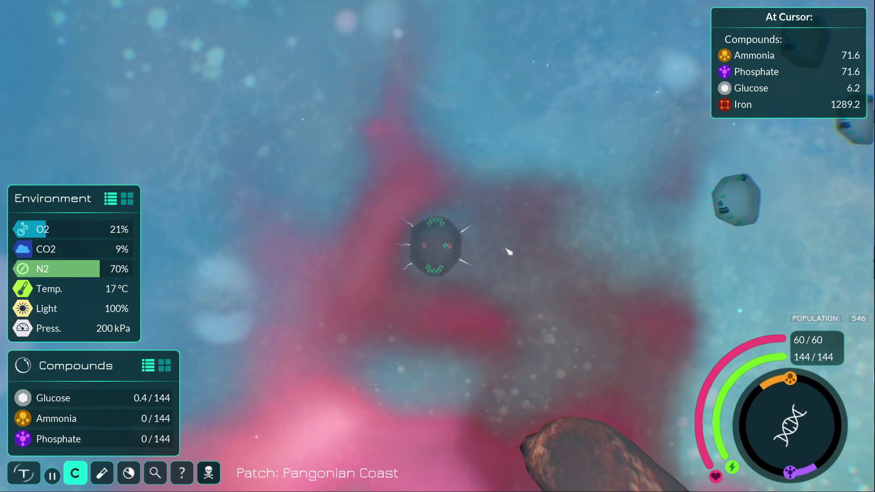
pyautogui.scroll(2, 508, 252)
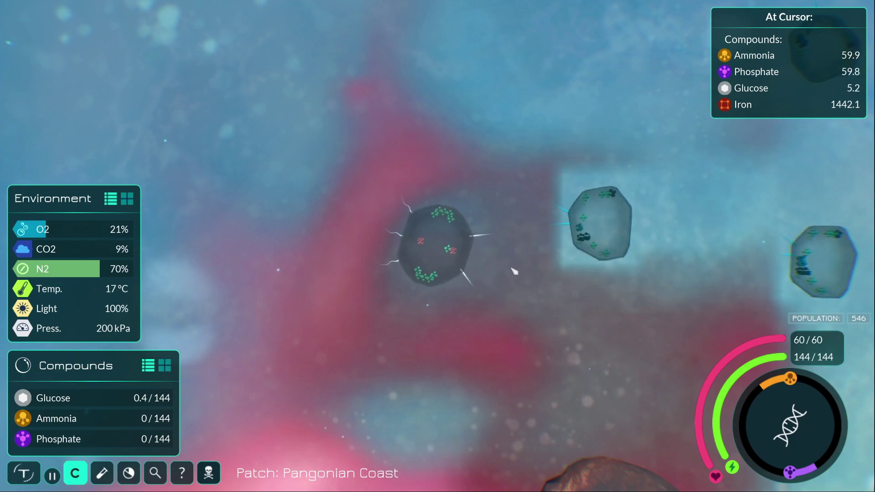
pyautogui.press('s')
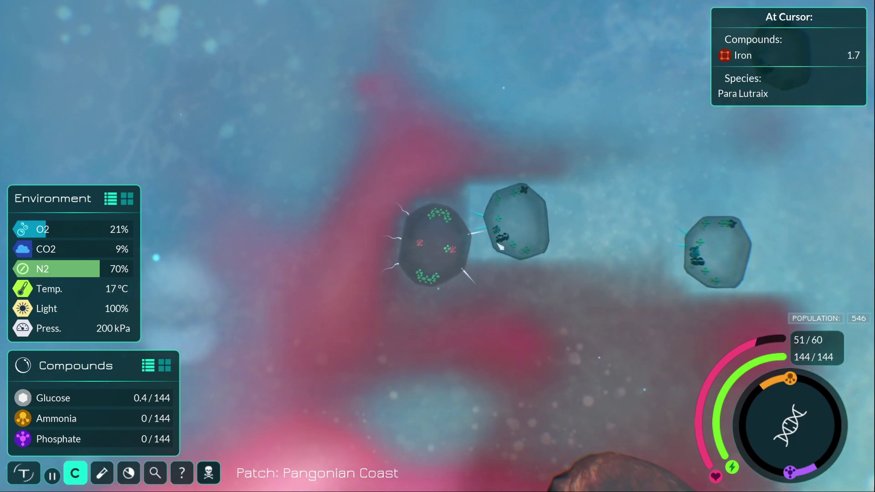
pyautogui.press('w')
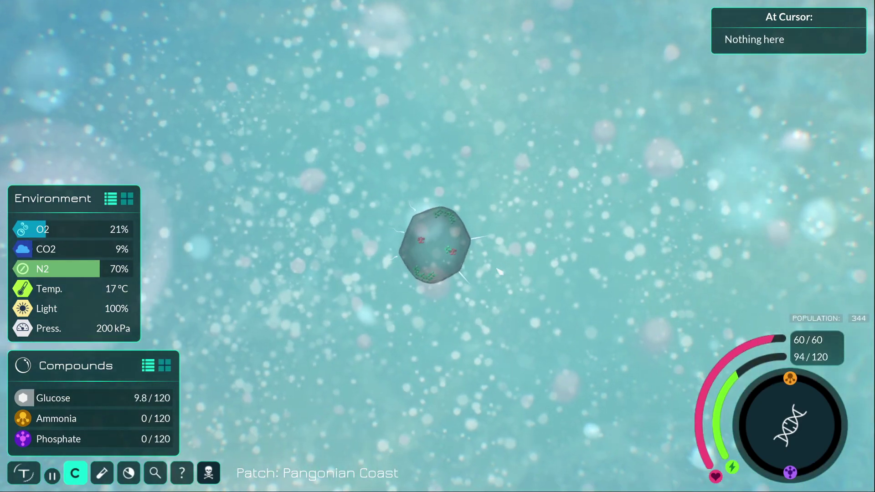
pyautogui.scroll(-5, 499, 271)
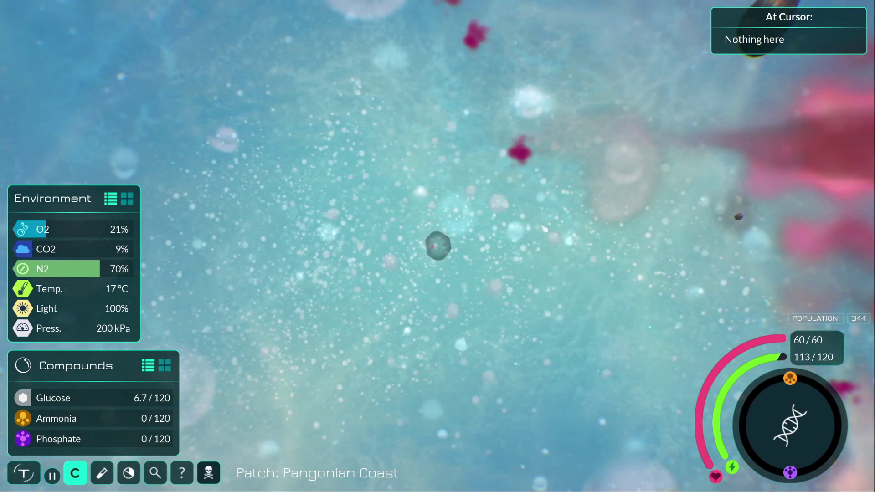
# Swim the respawned cell through open water toward the glucose near the rocks
pyautogui.press('w')
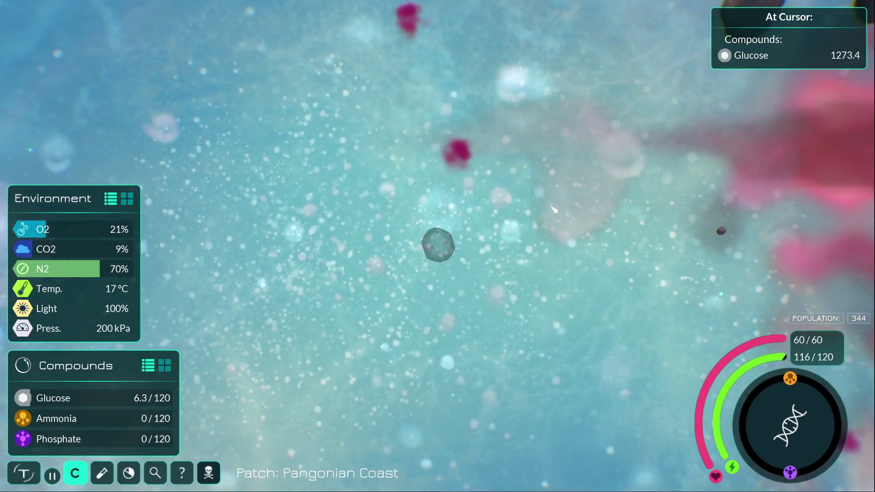
pyautogui.press('w')
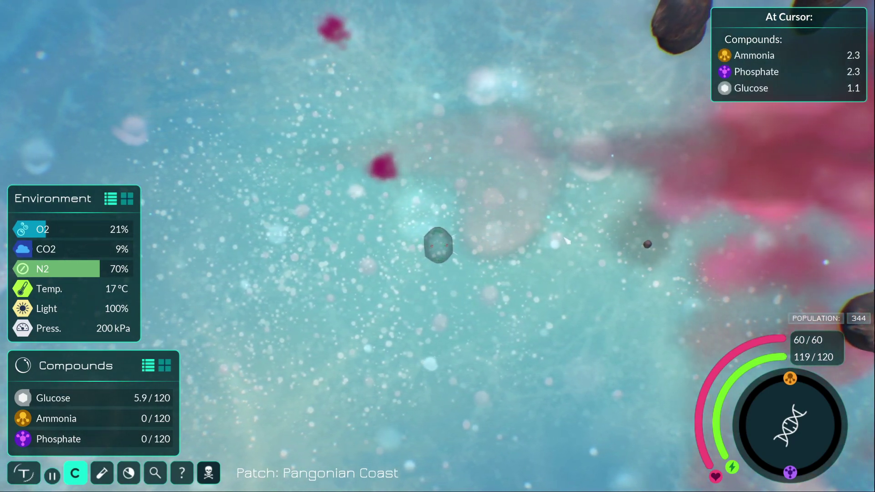
pyautogui.press('w')
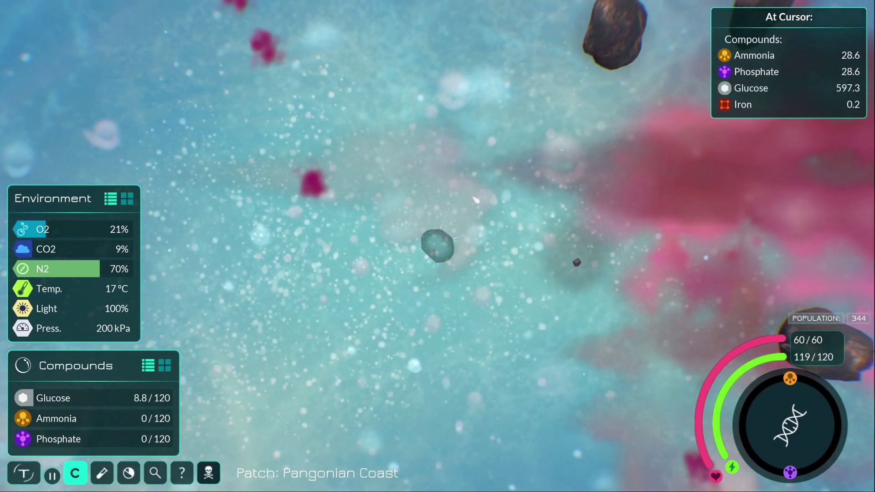
pyautogui.press('w')
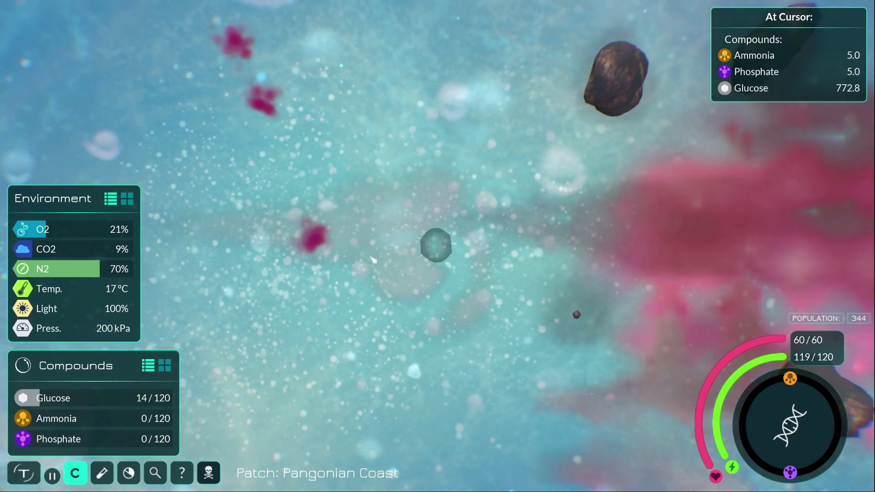
pyautogui.press('w')
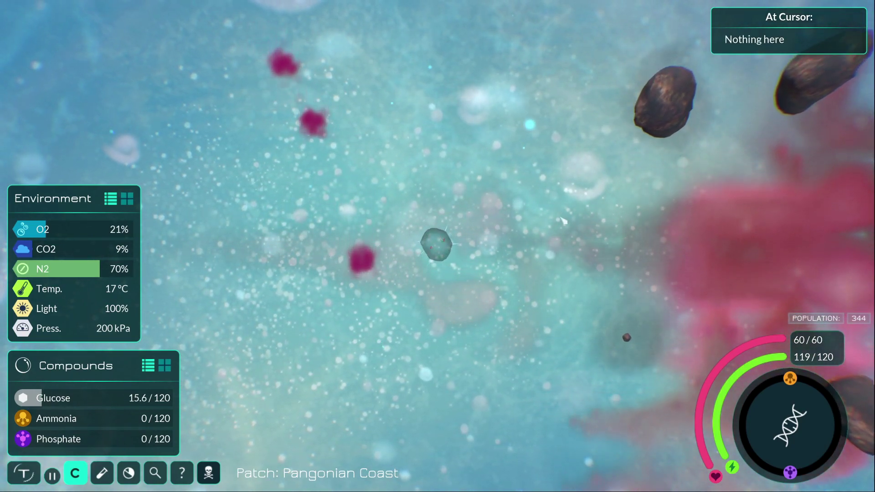
# Swim right through the dense pink compound cloud between the rocks
pyautogui.press('w')
pyautogui.press('w')
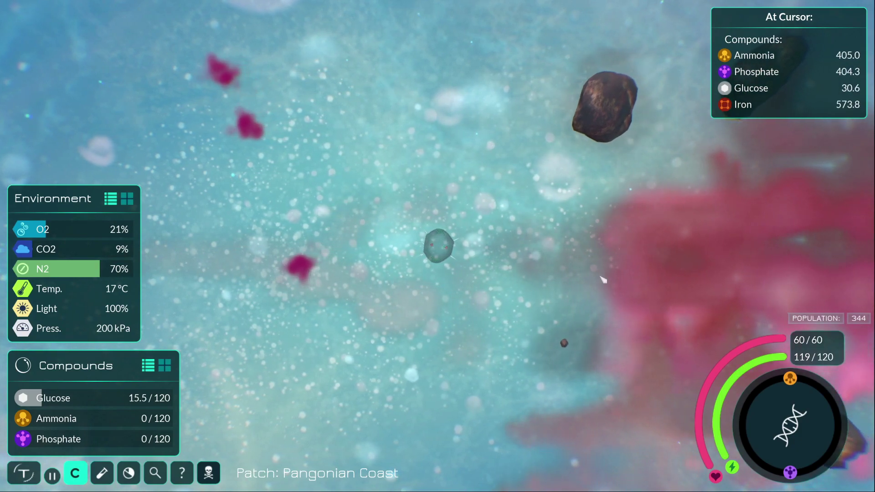
pyautogui.press('w')
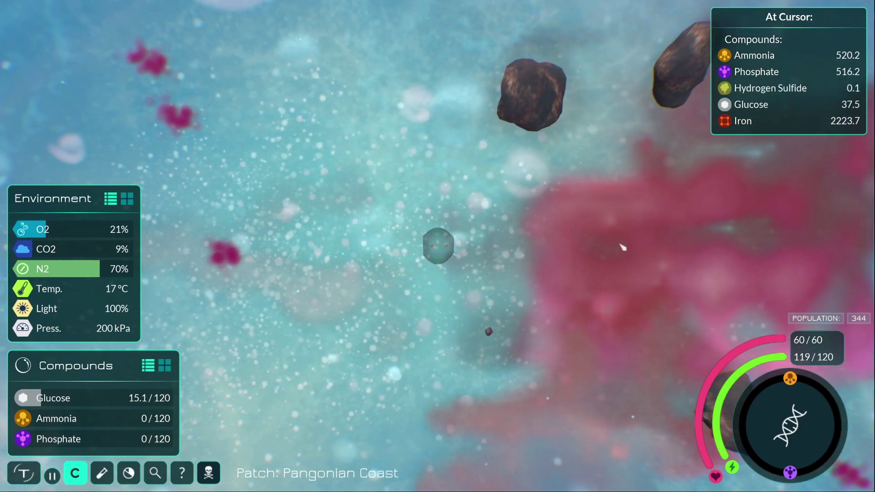
pyautogui.press('w')
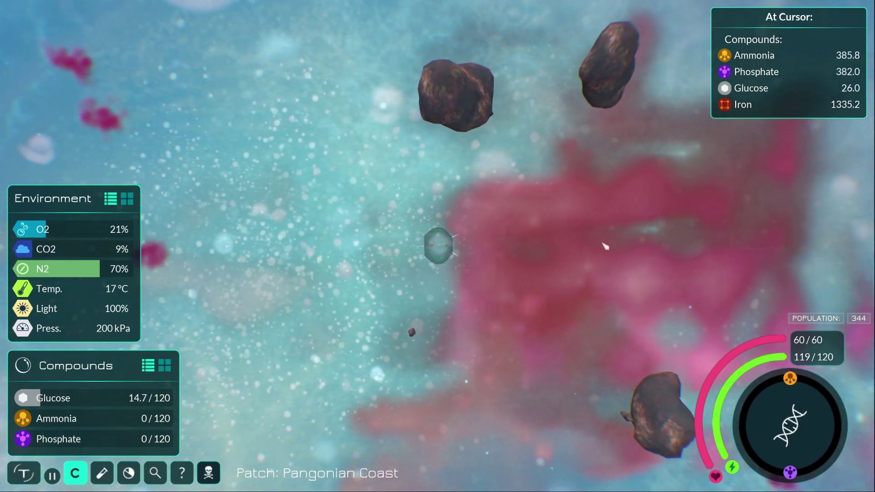
pyautogui.press('w')
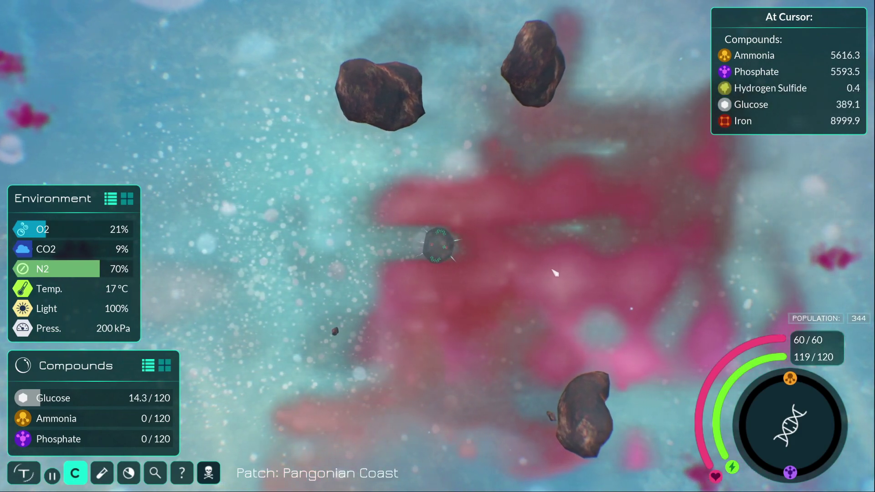
pyautogui.press('w')
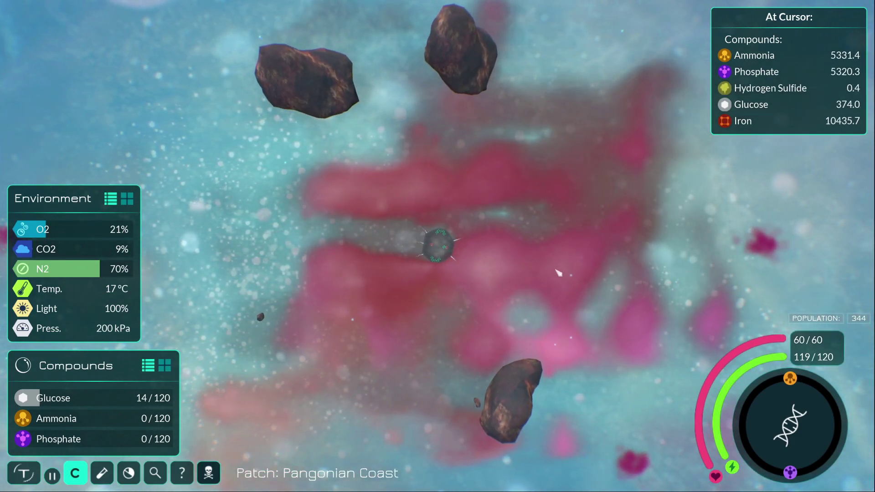
pyautogui.press('w')
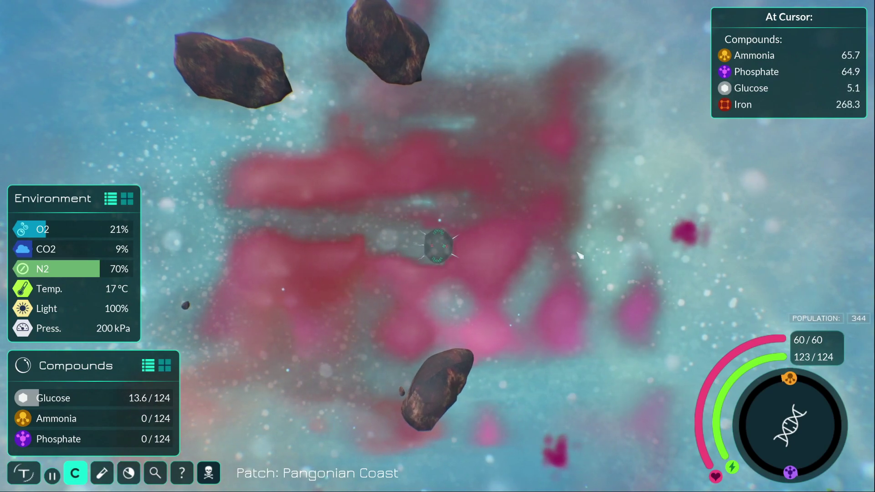
pyautogui.press('w')
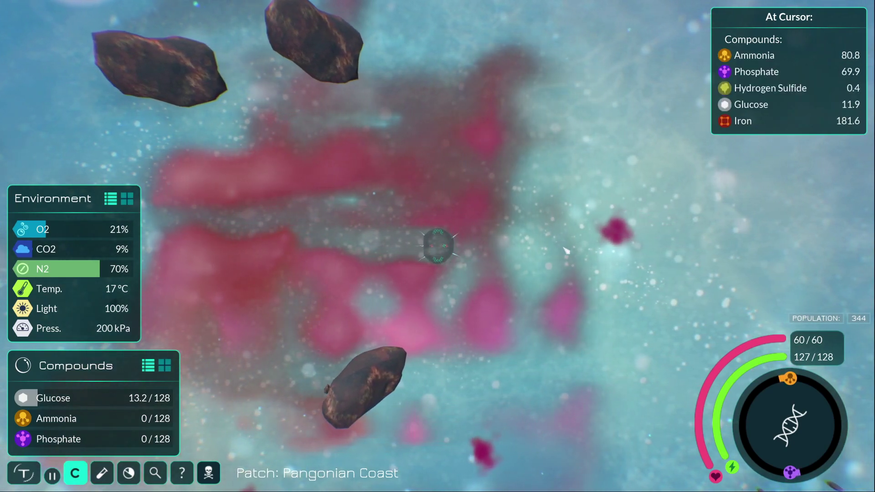
pyautogui.press('w')
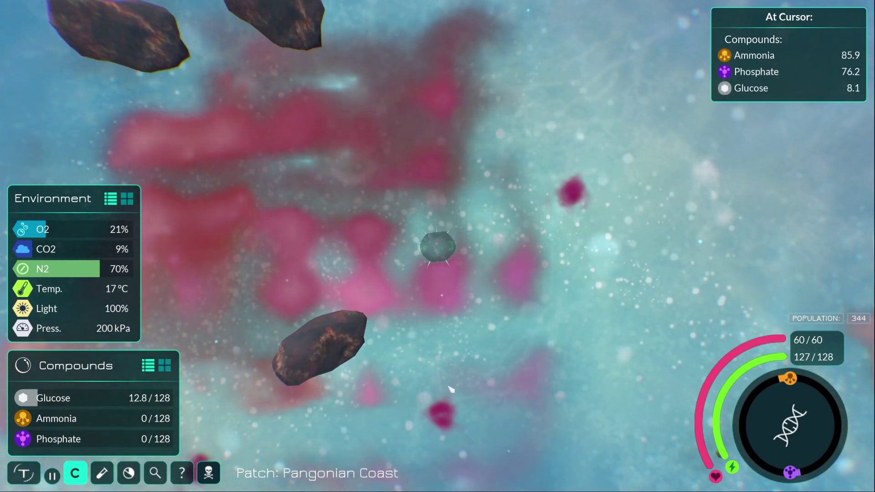
# Swim through clearer water across the ammonia patch
pyautogui.press('w')
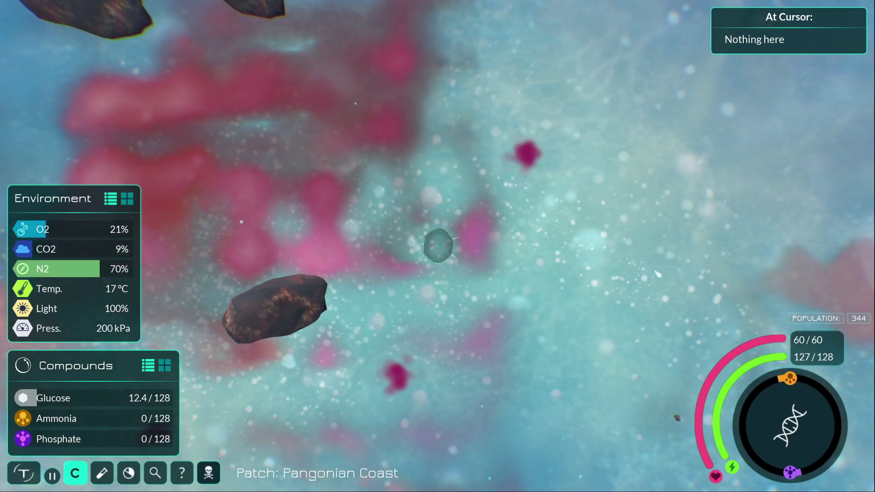
pyautogui.press('w')
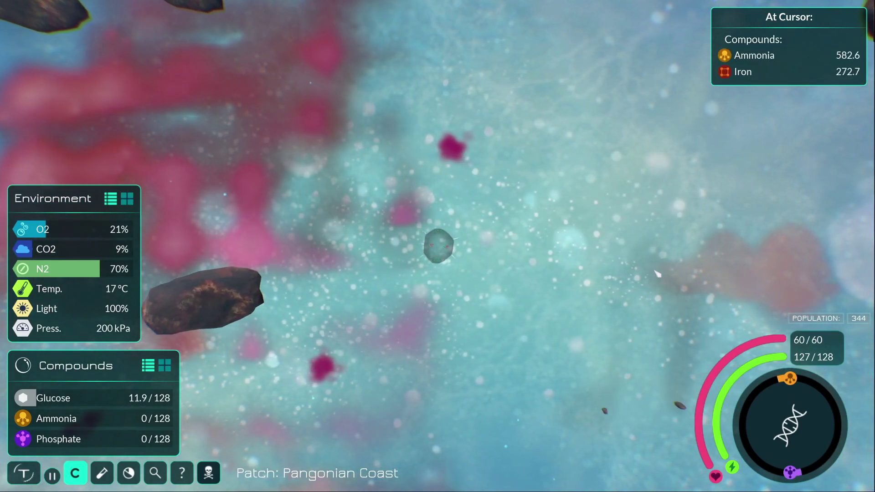
pyautogui.press('w')
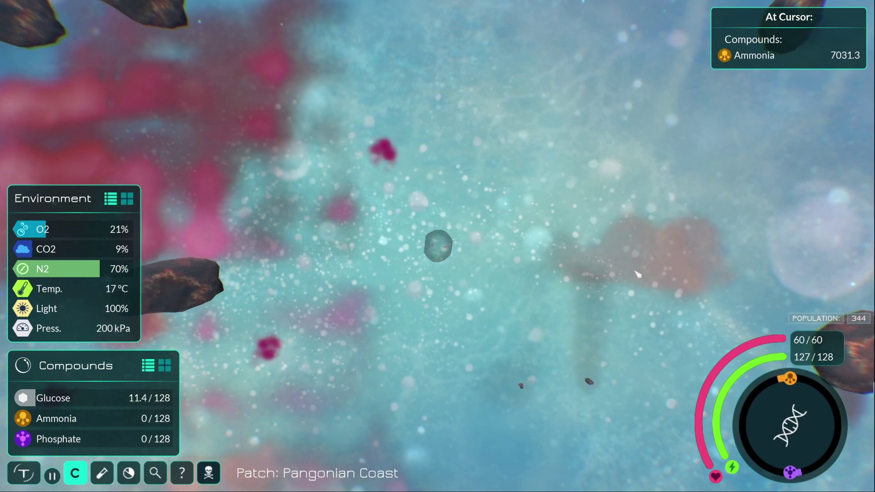
pyautogui.press('w')
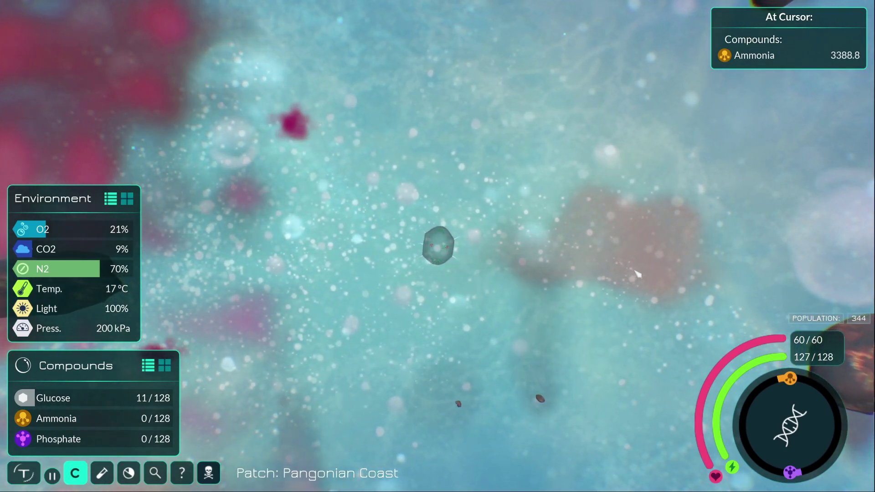
pyautogui.press('w')
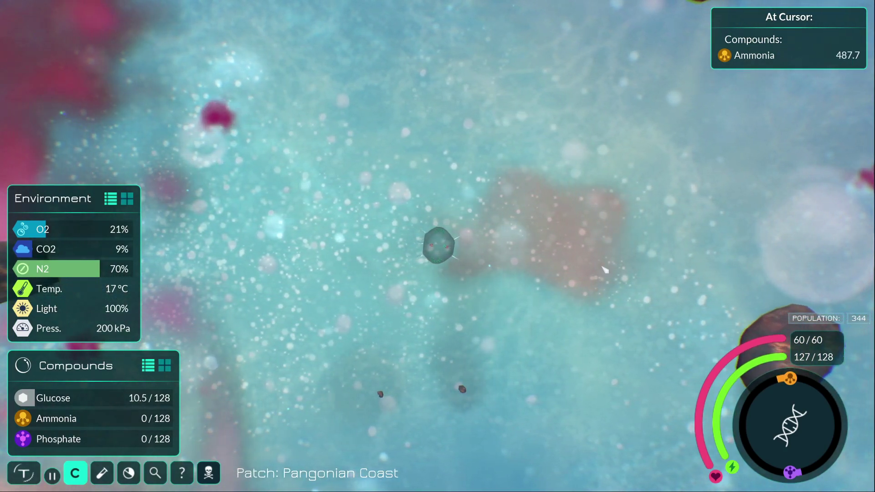
pyautogui.press('w')
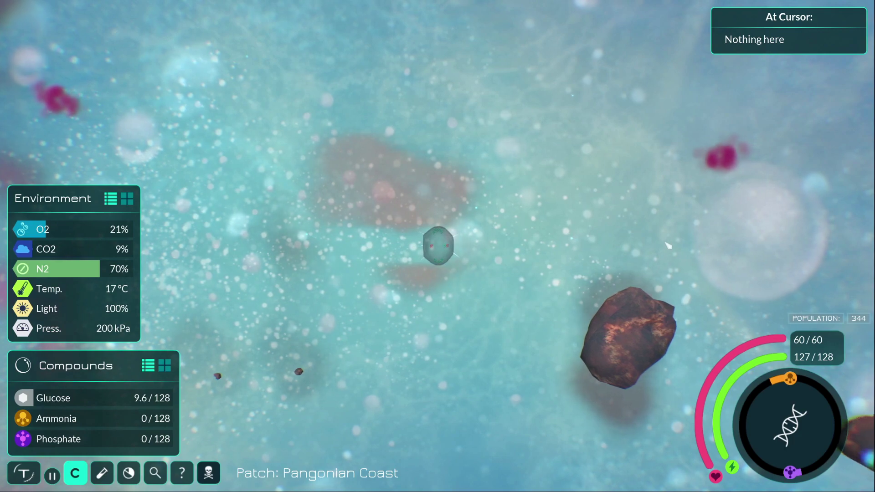
pyautogui.press('w')
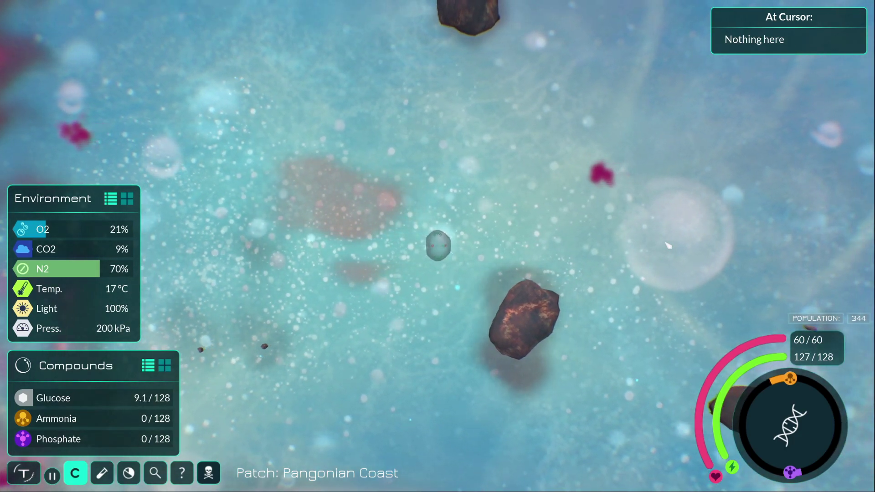
pyautogui.press('w')
pyautogui.press('w')
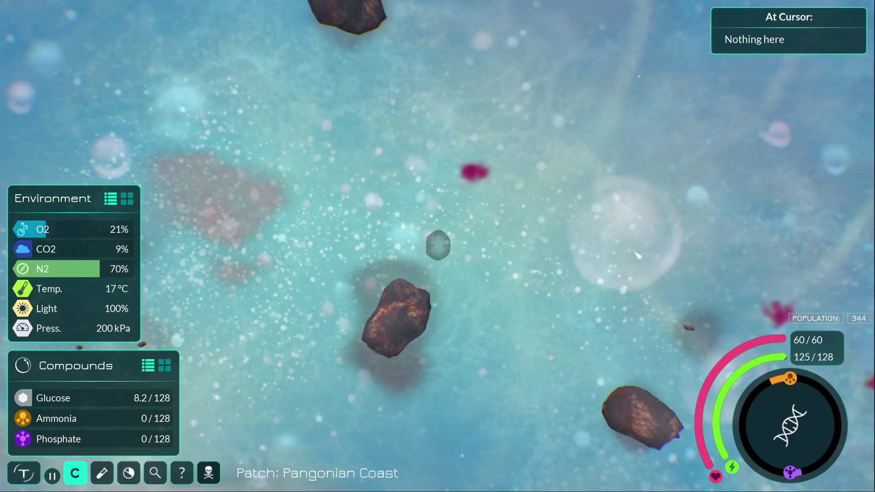
# Swim past the drifting rocks onto the small iron chunk
pyautogui.press('w')
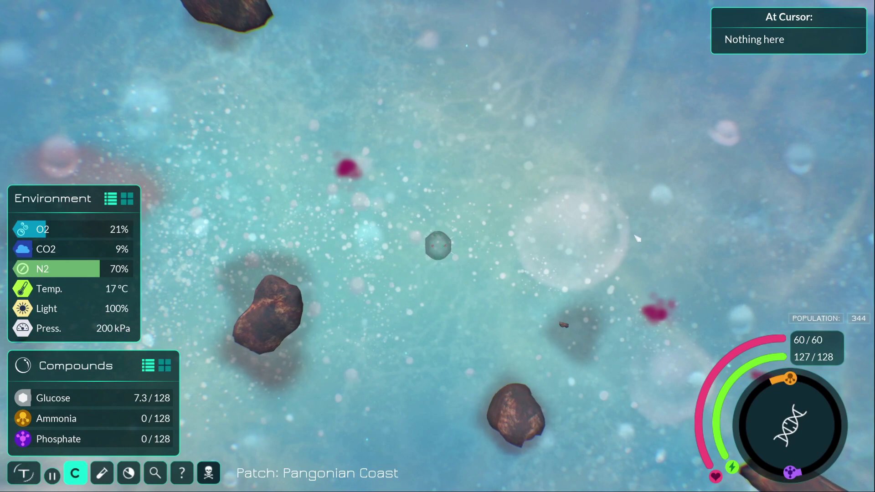
pyautogui.press('w')
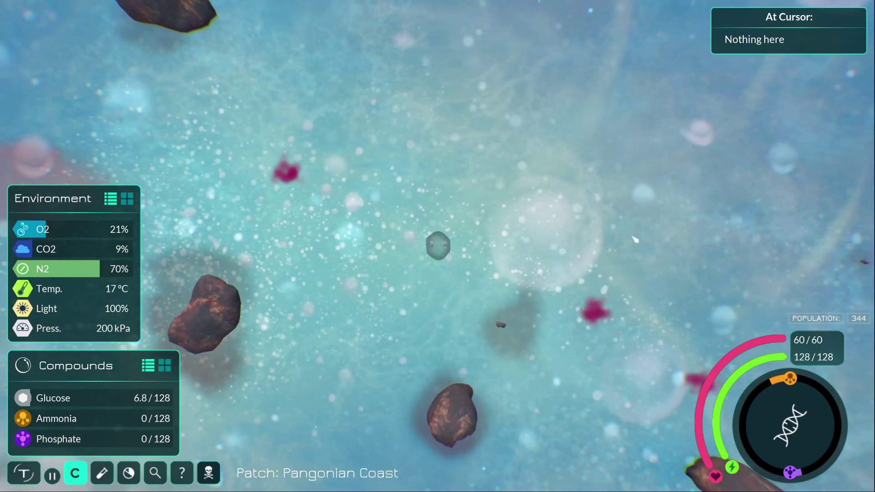
pyautogui.press('w')
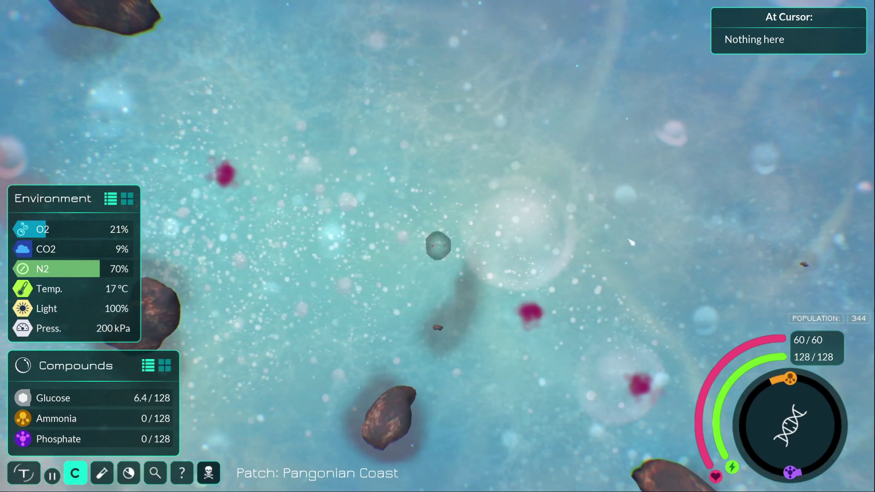
pyautogui.press('w')
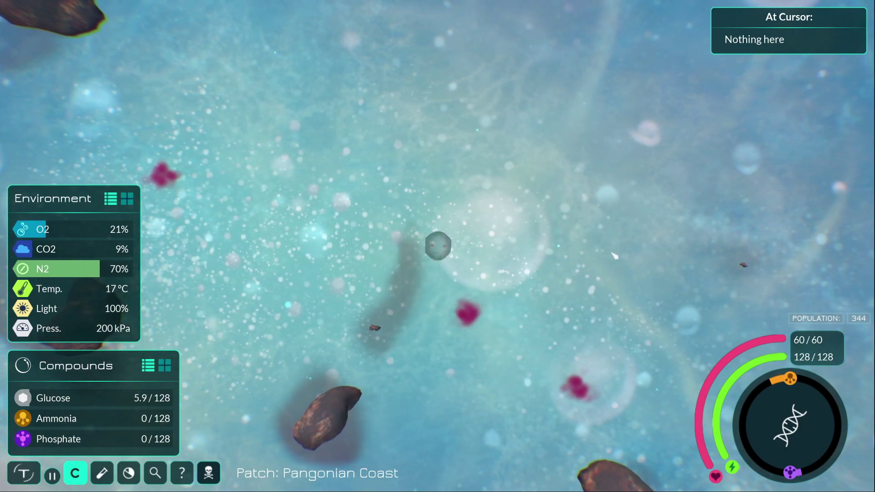
pyautogui.press('w')
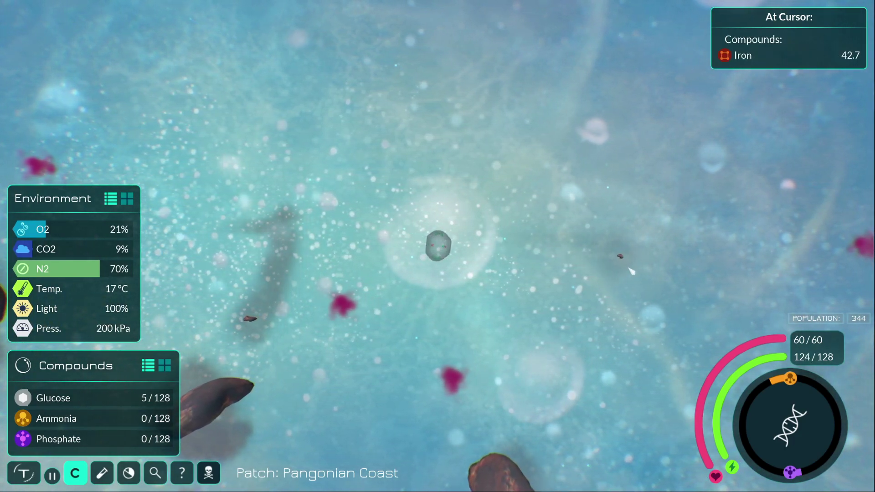
pyautogui.press('w')
pyautogui.scroll(2, 632, 272)
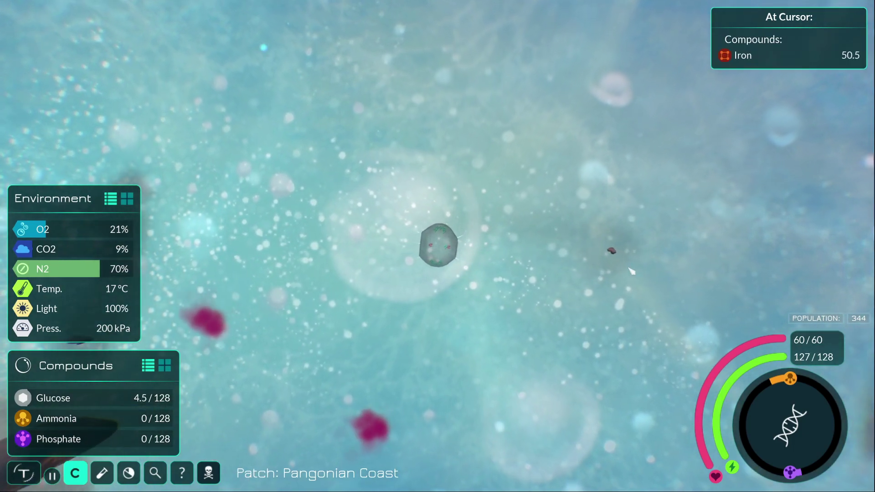
pyautogui.press('w')
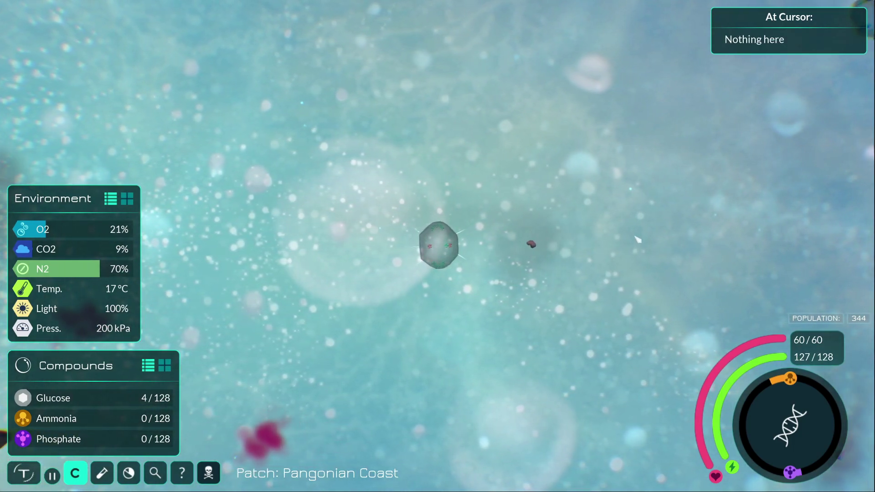
pyautogui.press('w')
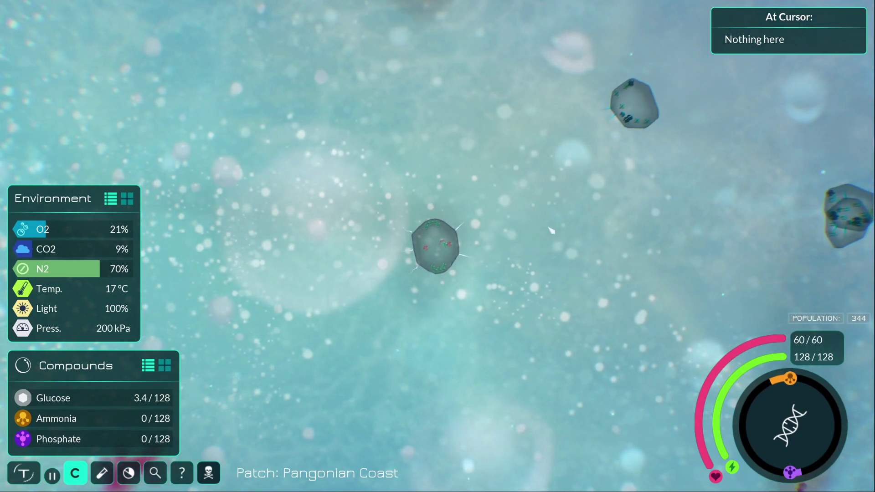
pyautogui.scroll(3, 544, 230)
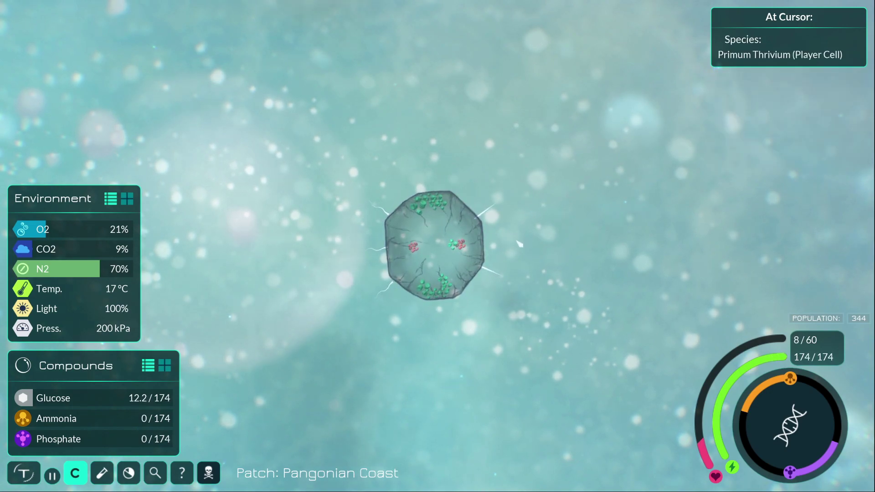
pyautogui.scroll(-3, 548, 251)
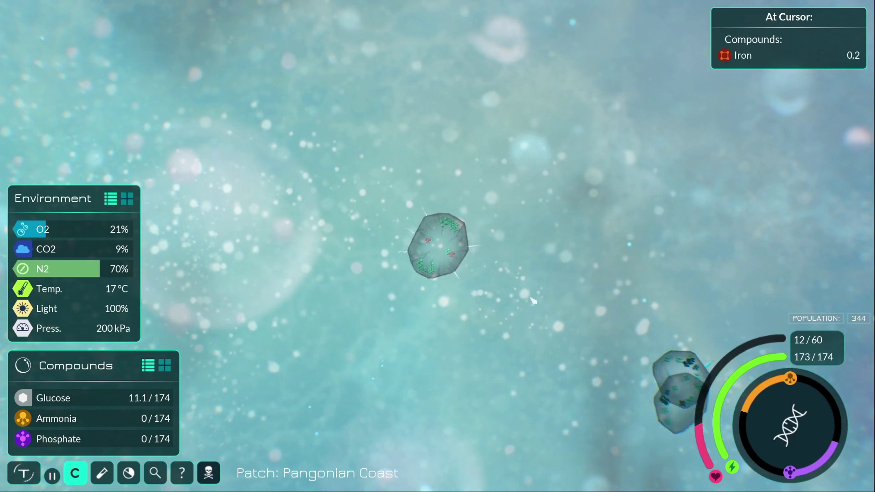
pyautogui.scroll(3, 528, 294)
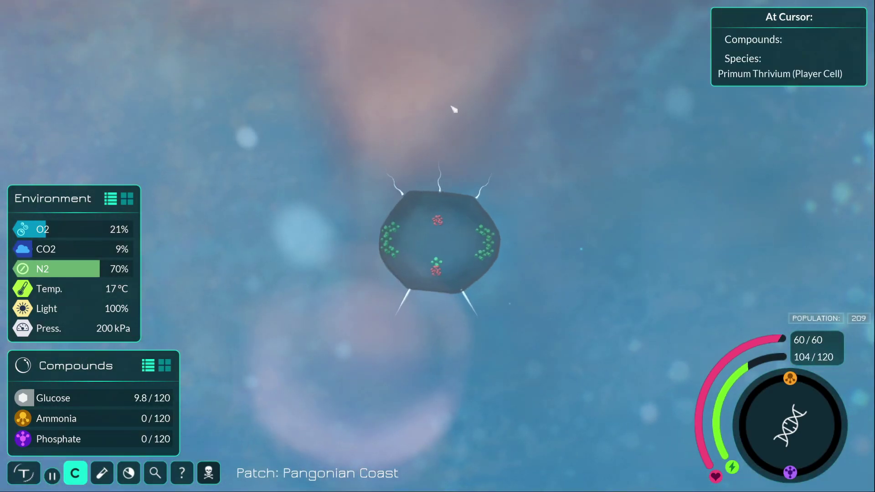
pyautogui.scroll(-5, 408, 89)
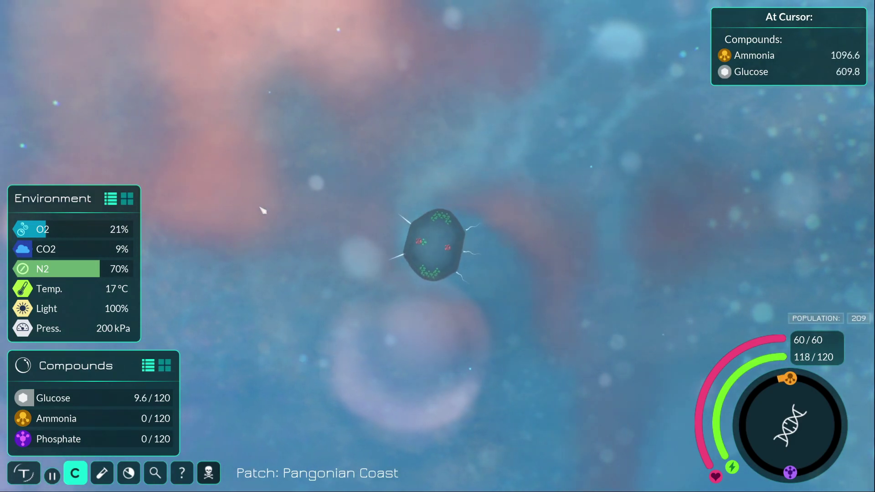
# Swim back and forth through the pink cloud absorbing glucose and compounds
pyautogui.press('w')
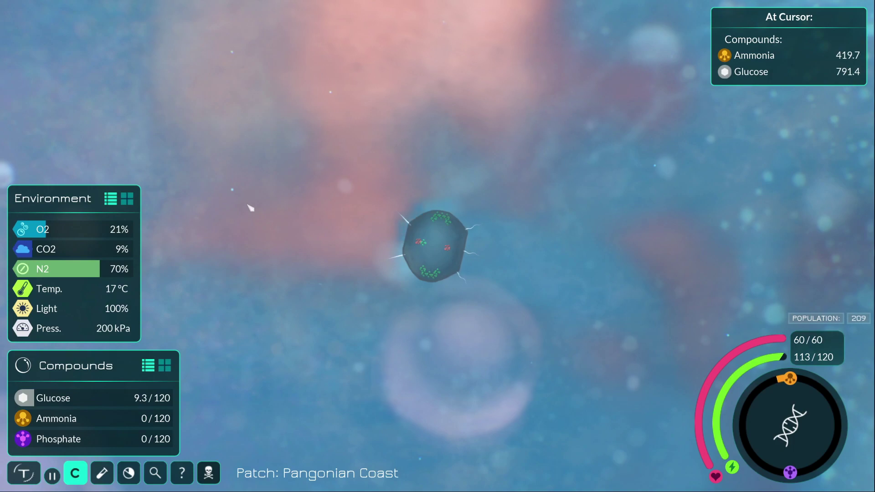
pyautogui.press('w')
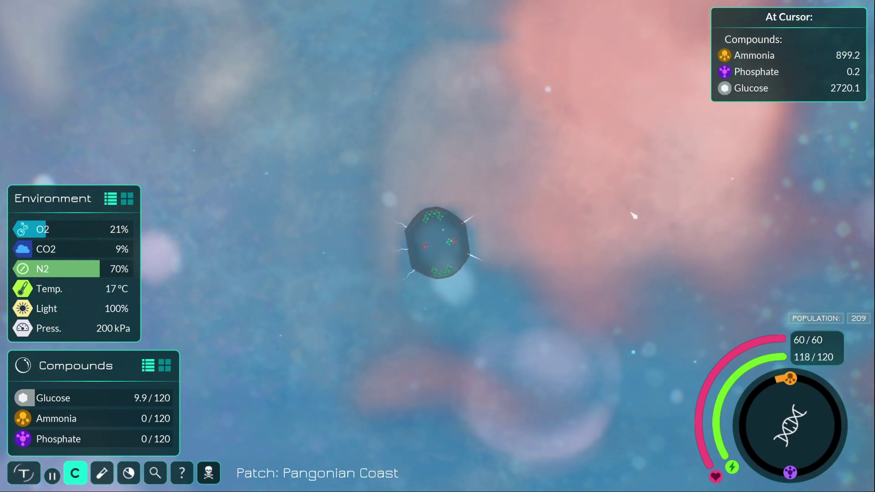
pyautogui.press('w')
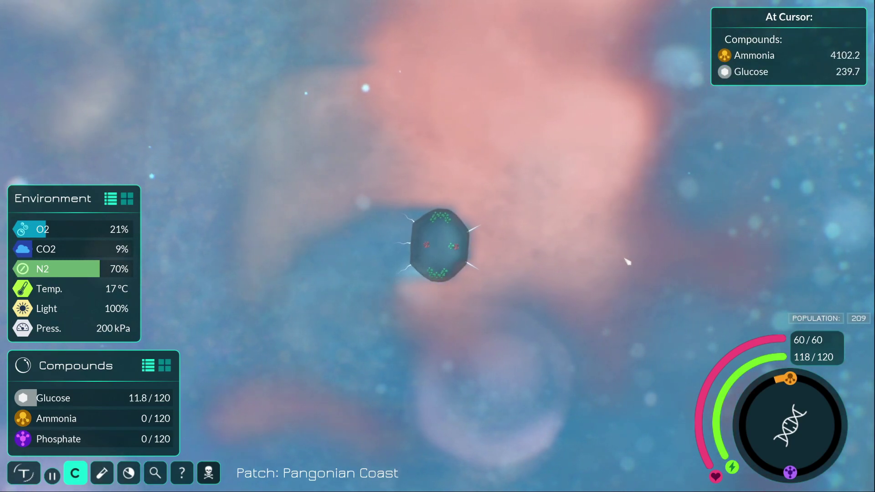
pyautogui.press('w')
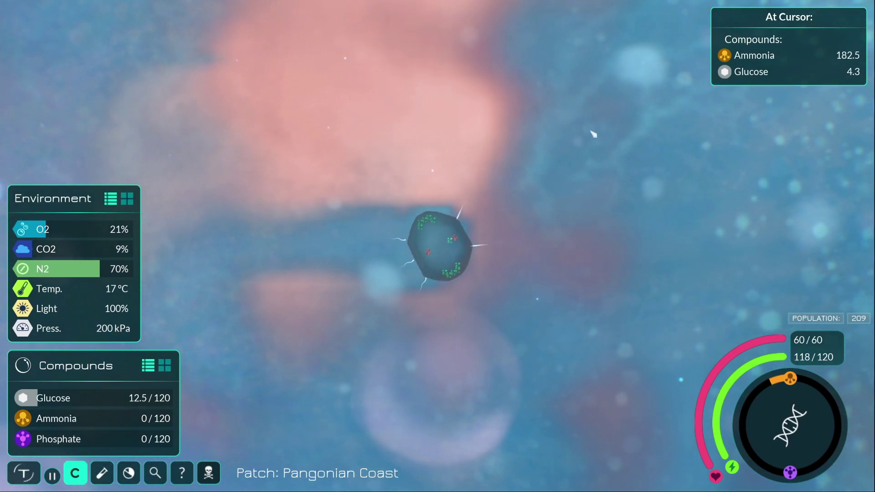
pyautogui.press('w')
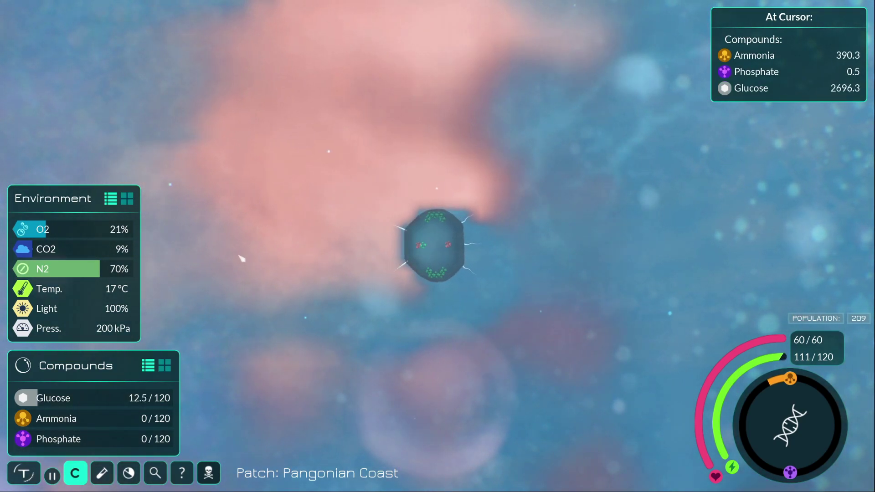
pyautogui.press('w')
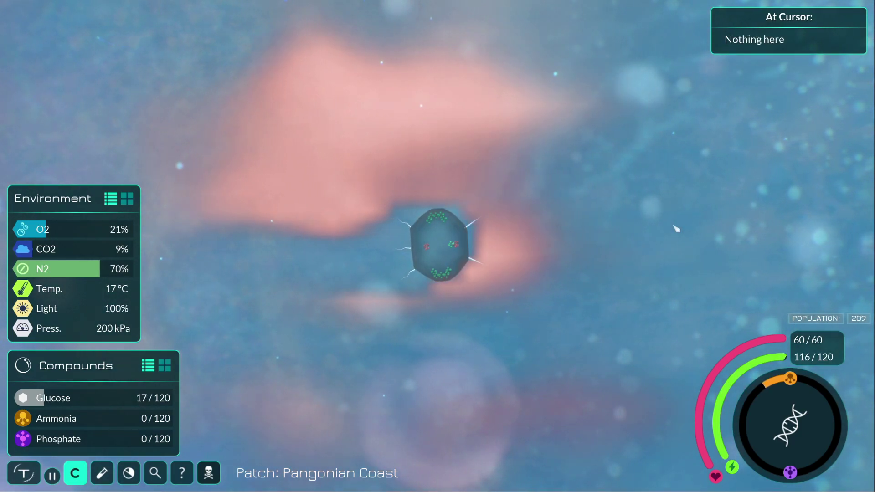
# Swim through the ammonia cloud absorbing ammonia, then up out of it
pyautogui.press('w')
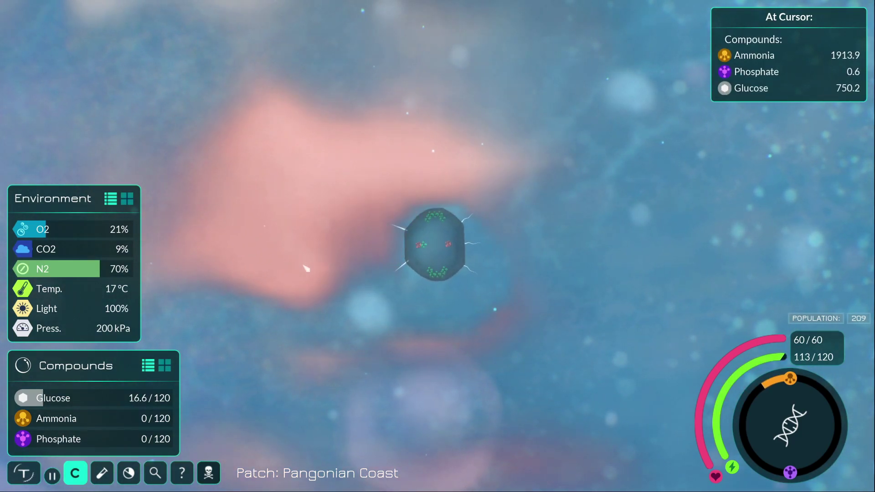
pyautogui.press('w')
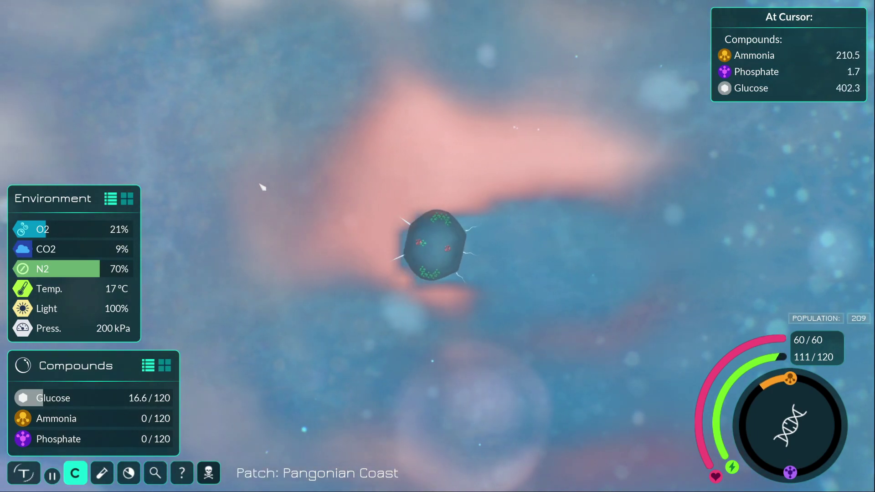
pyautogui.press('w')
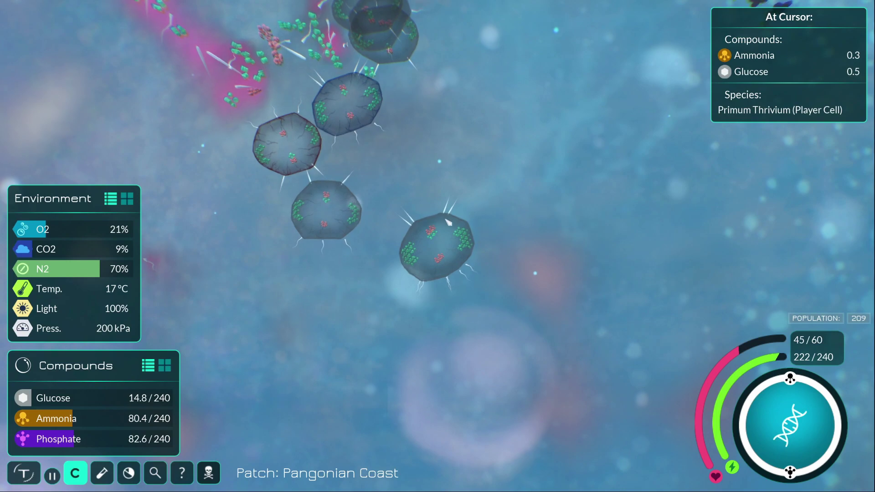
# Swim among species members through the pink cloud, collecting ammonia and phosphate
pyautogui.press('w')
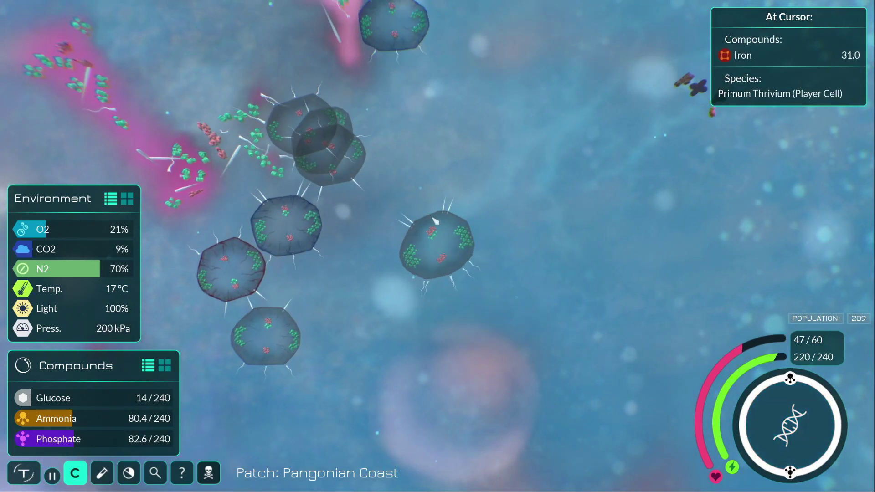
pyautogui.press('w')
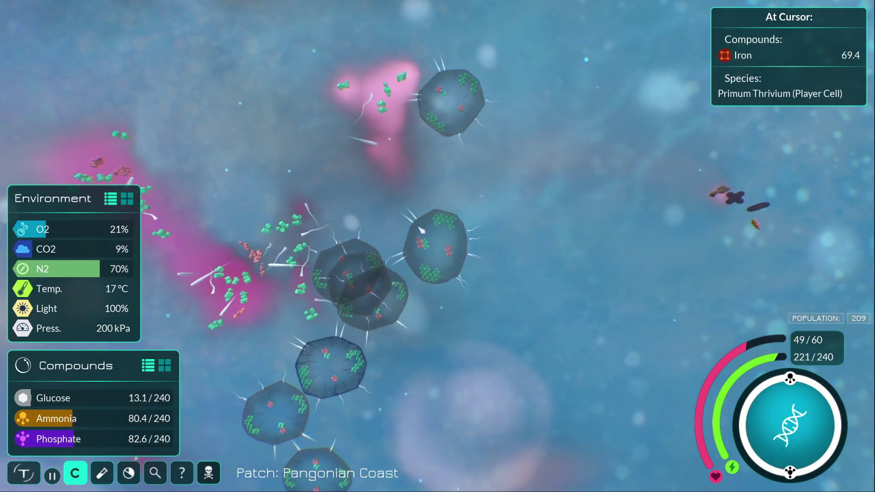
pyautogui.press('w')
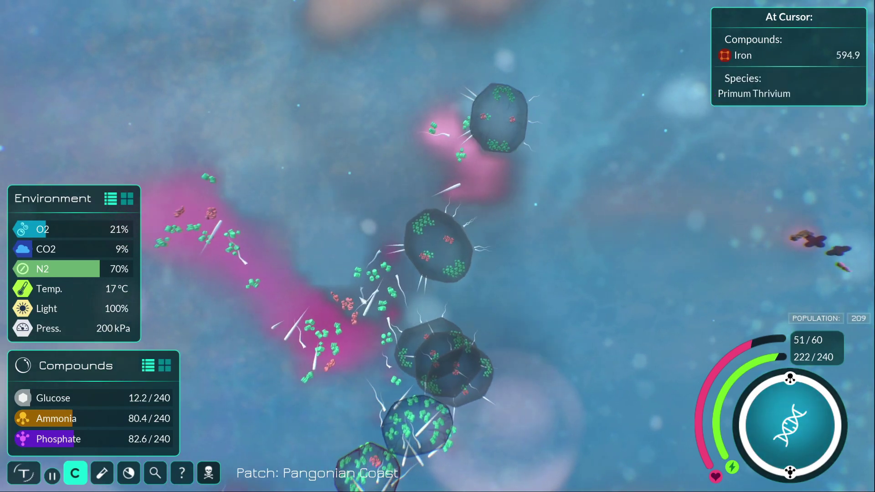
pyautogui.press('w')
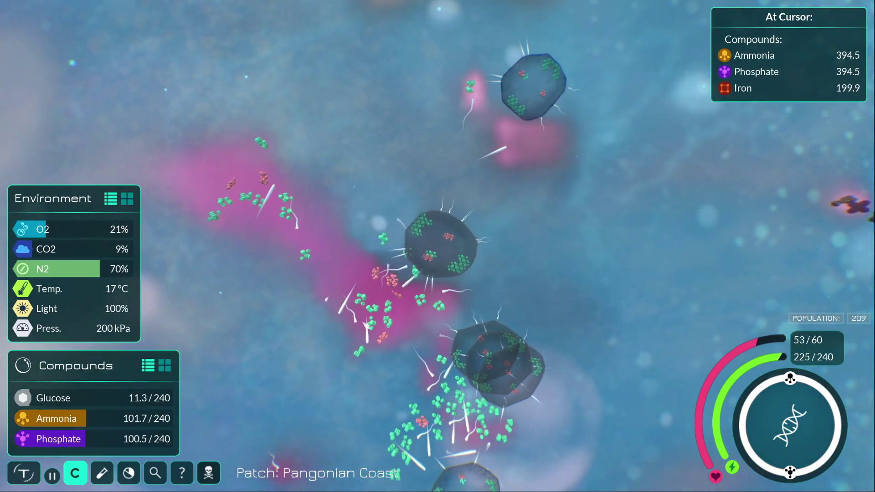
pyautogui.press('w')
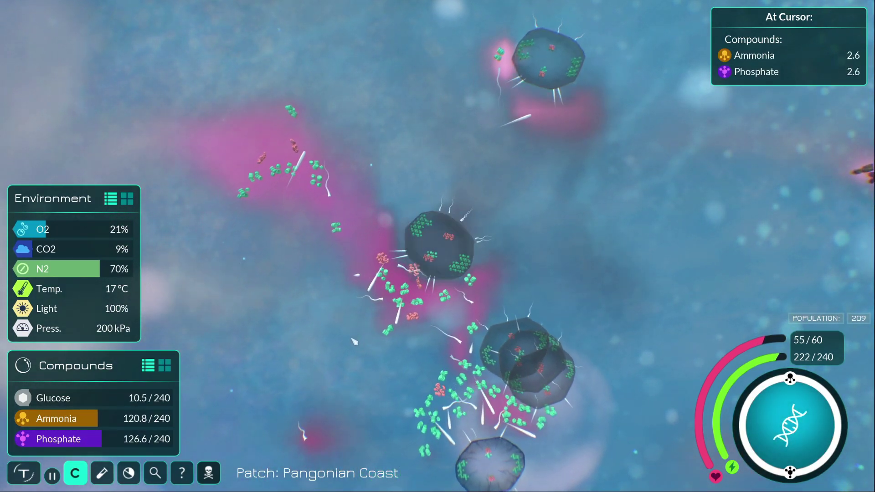
pyautogui.press('w')
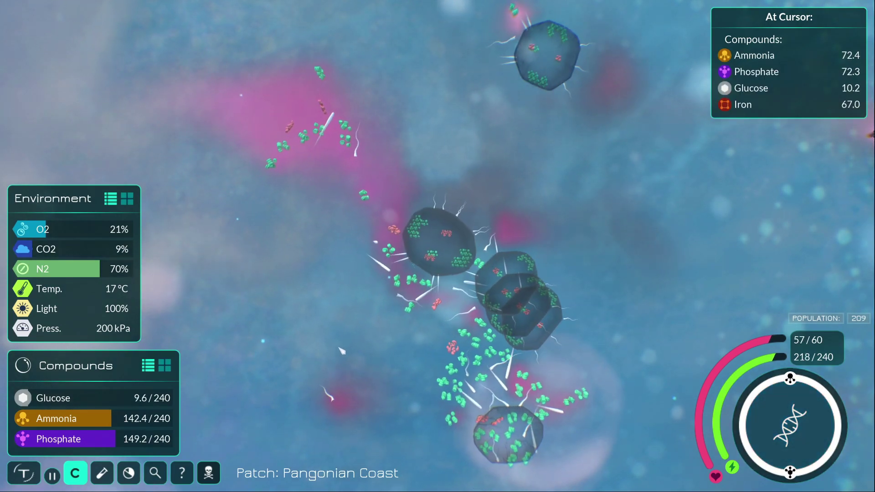
# Keep swimming until reproduction is ready, then enter the generation 20 editor
pyautogui.press('w')
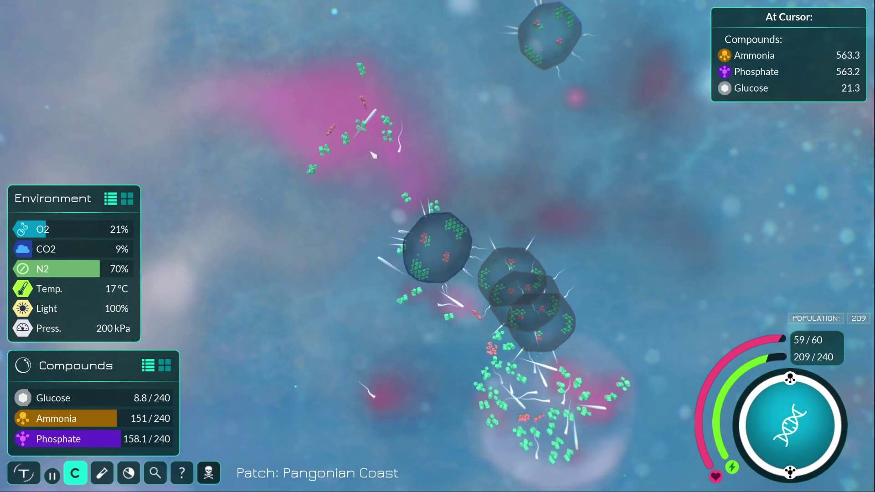
pyautogui.press('w')
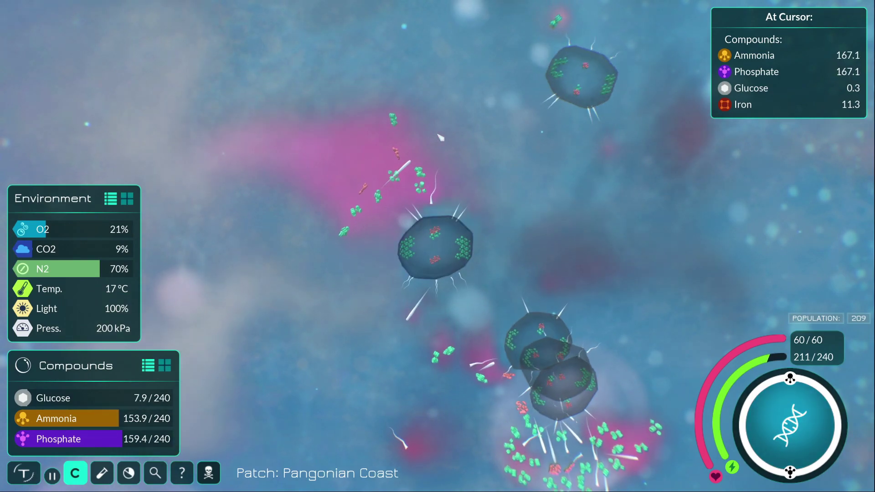
pyautogui.press('w')
pyautogui.press('w')
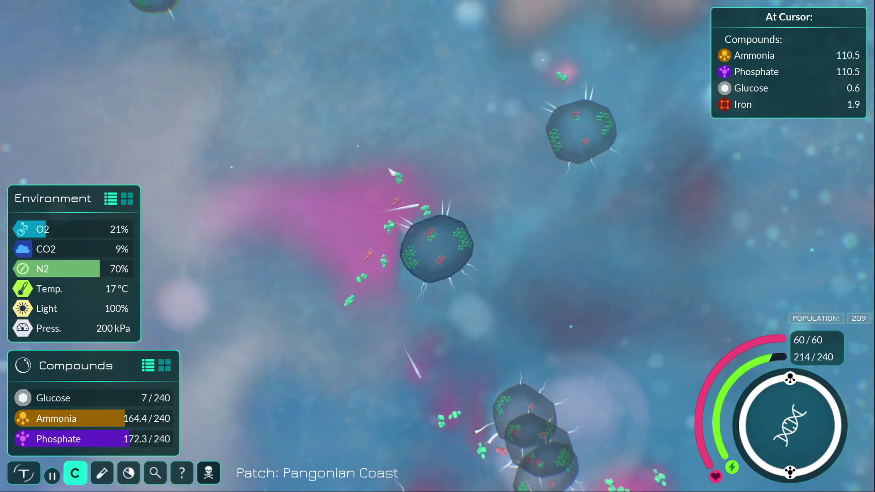
pyautogui.press('w')
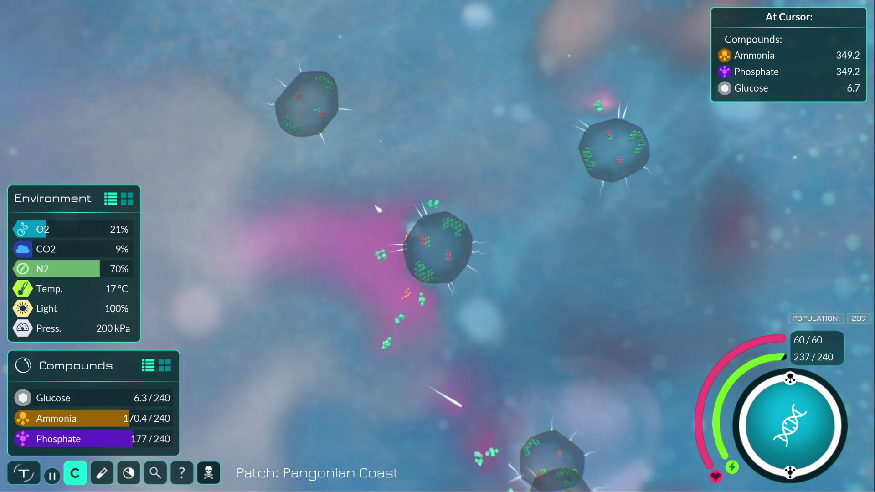
pyautogui.press('w')
pyautogui.press('g')
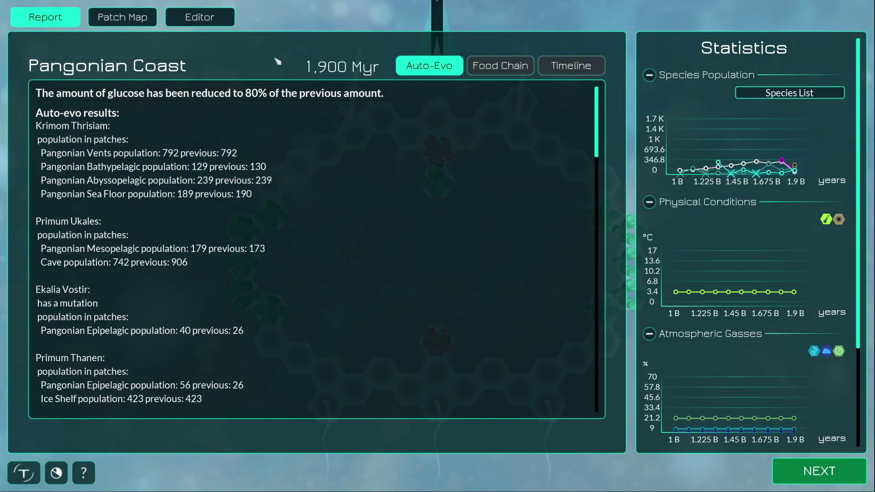
pyautogui.click(212, 19)
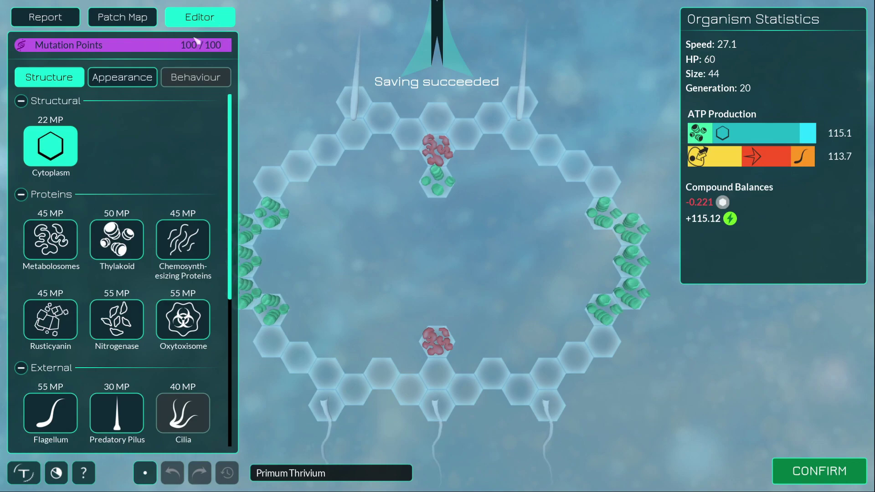
pyautogui.scroll(-2, 171, 240)
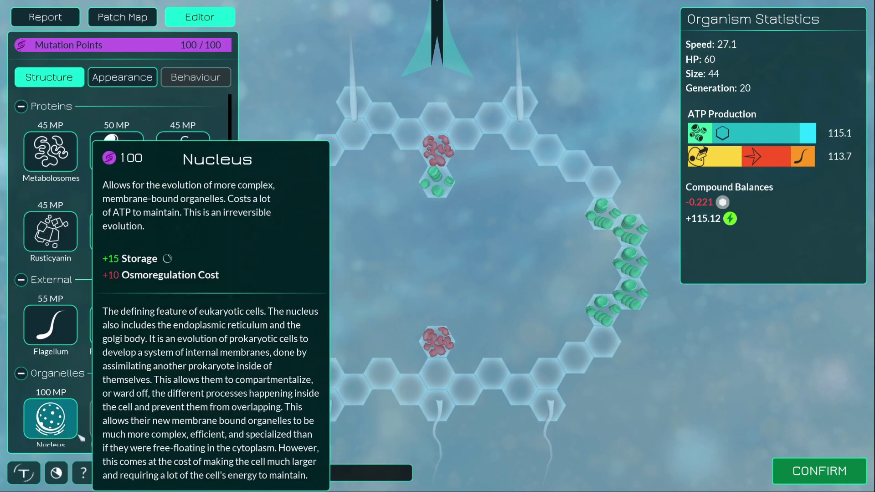
# Place a nucleus at the cell's centre and confirm the generation 20 design
pyautogui.click(51, 419)
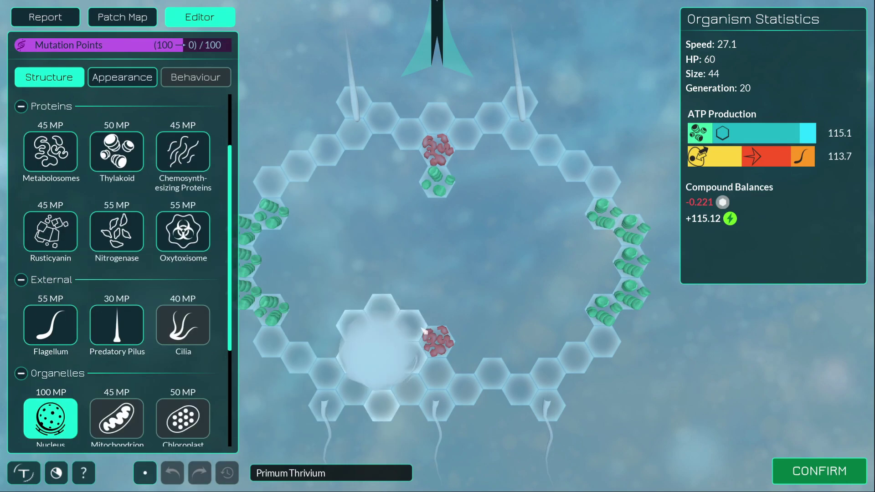
pyautogui.click(437, 248)
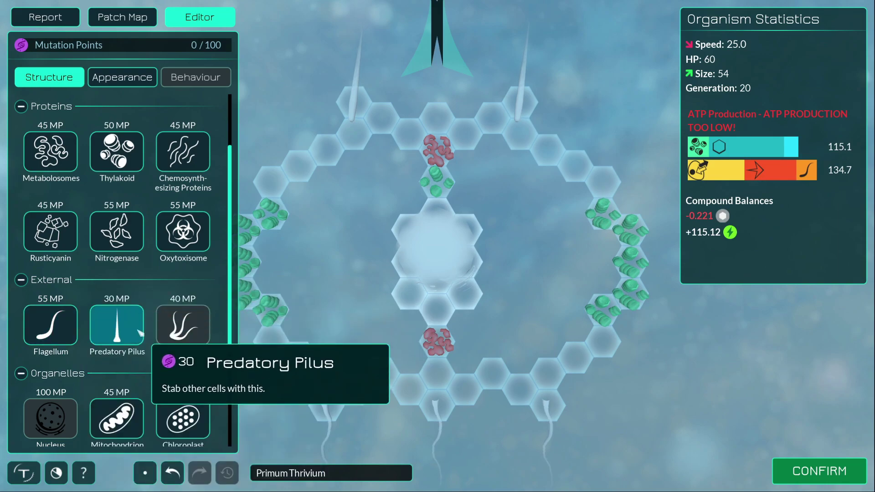
pyautogui.scroll(-3, 159, 330)
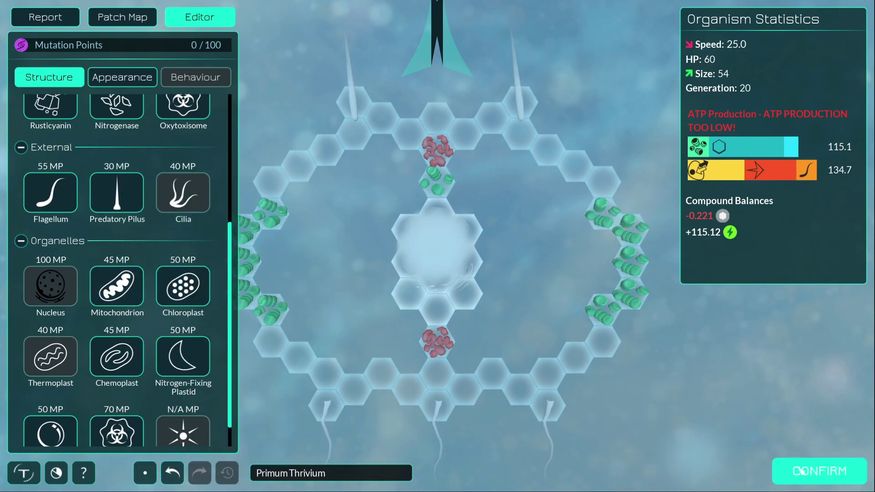
pyautogui.click(795, 470)
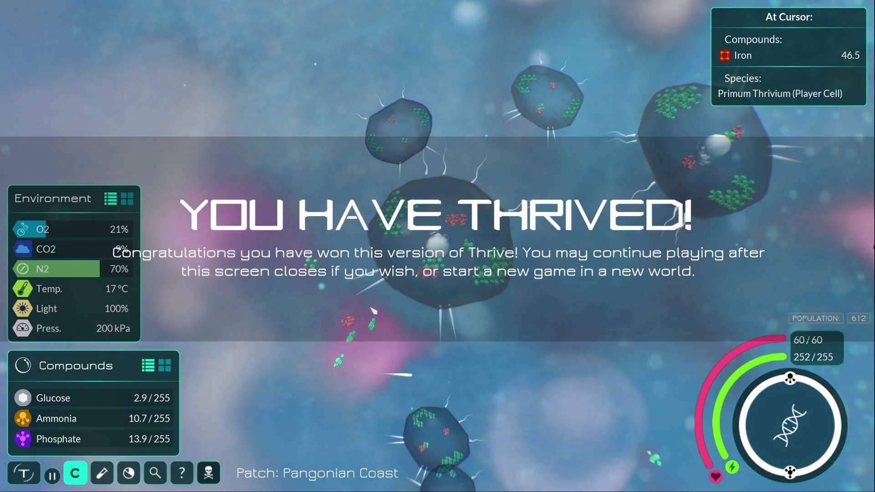
# Swim the cell onward after the victory message clears
pyautogui.press('w')
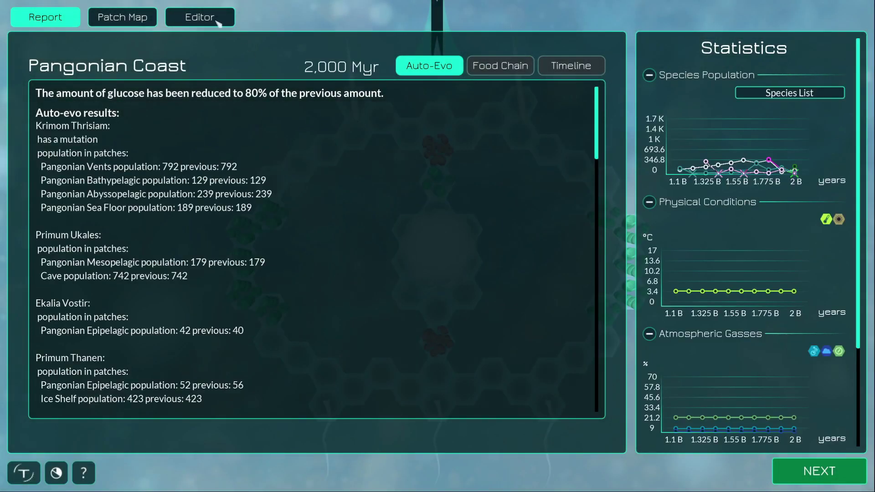
# Add two mitochondria above the nucleus of the generation 21 cell, leaving 10 mutation points
pyautogui.click(208, 13)
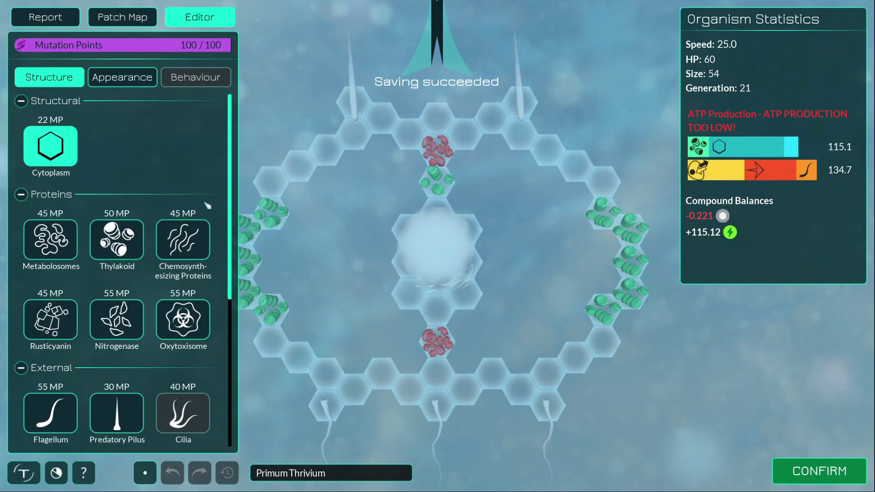
pyautogui.scroll(-2, 153, 359)
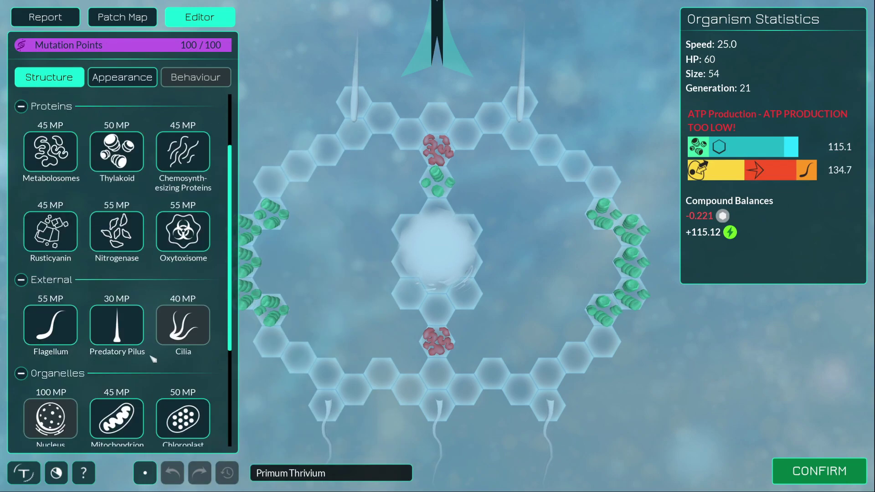
pyautogui.scroll(-1, 153, 359)
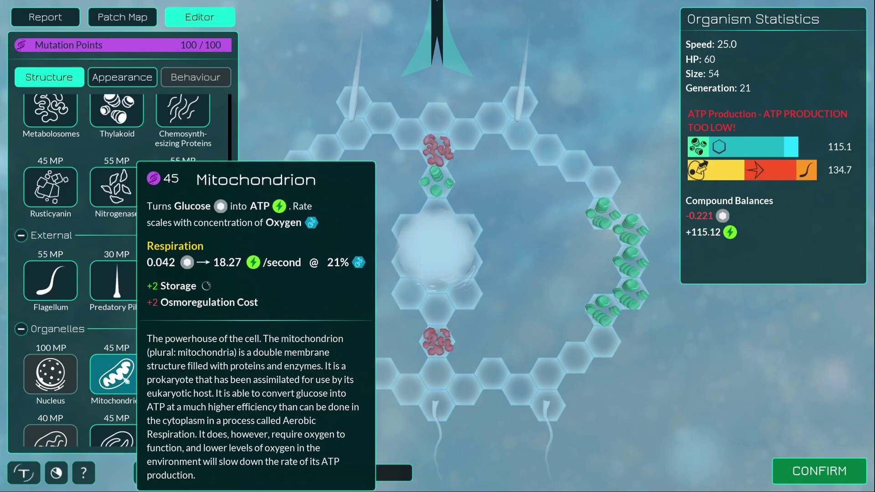
pyautogui.click(116, 375)
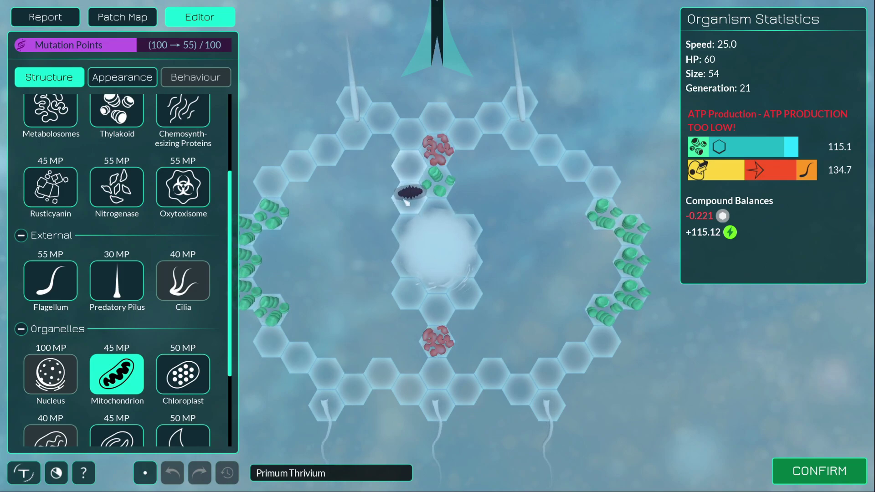
pyautogui.click(456, 194)
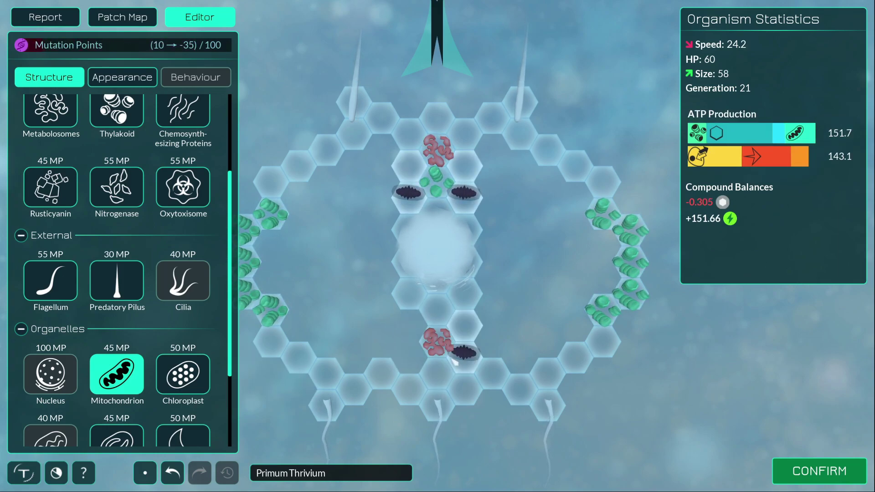
pyautogui.click(809, 475)
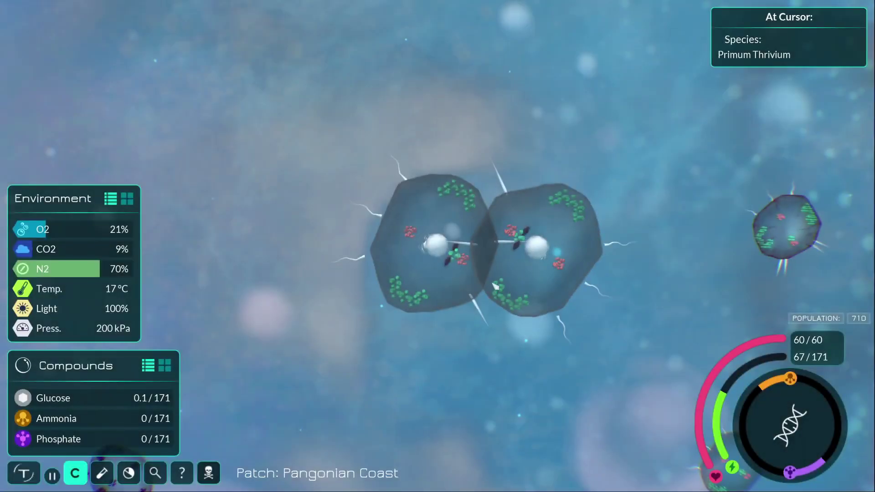
# Swim the edited cell until it reproduces, reaching the 2,100 Myr Pangonian Coast report
pyautogui.press('F5')
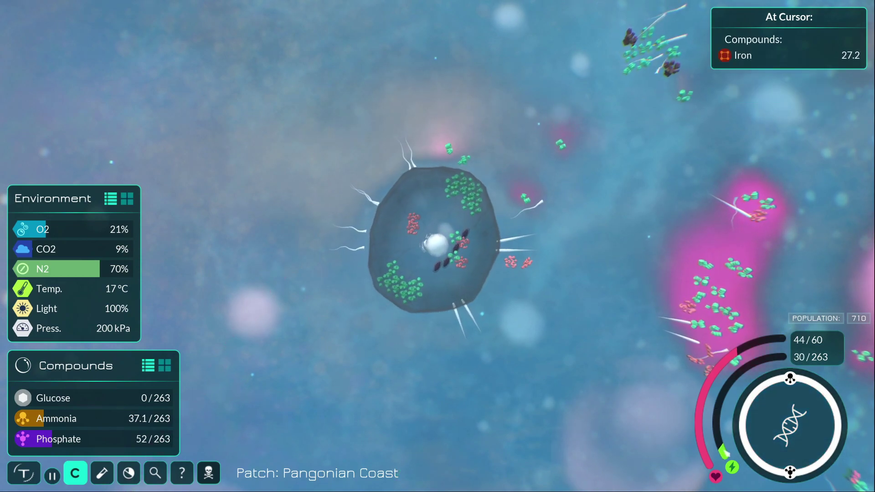
pyautogui.click(804, 435)
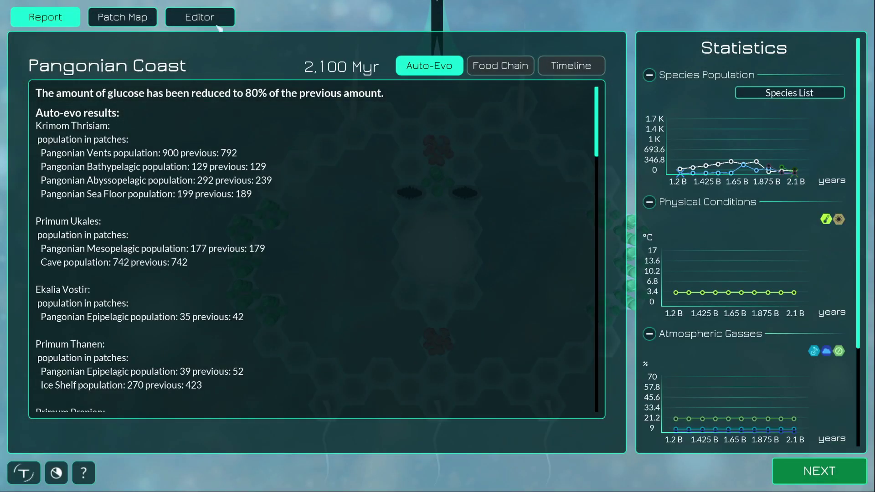
# Place two more mitochondria below the nucleus and resume the microbe stage
pyautogui.click(218, 25)
pyautogui.scroll(-3, 167, 382)
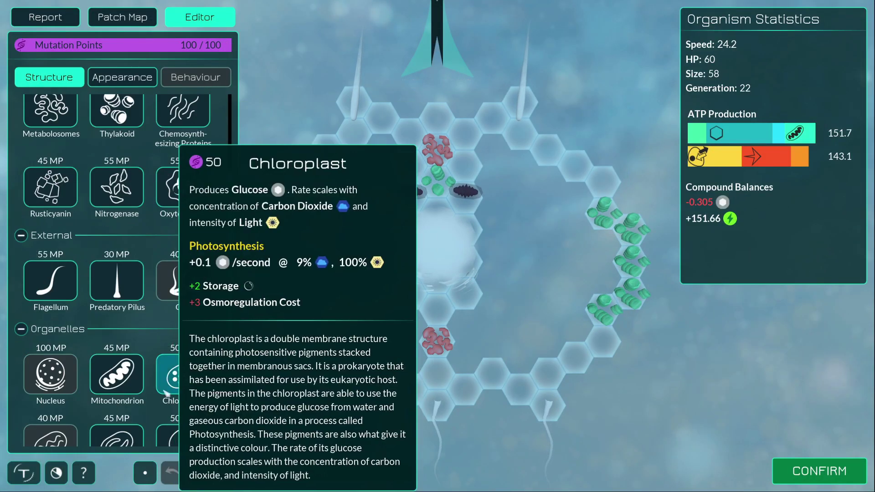
pyautogui.click(116, 375)
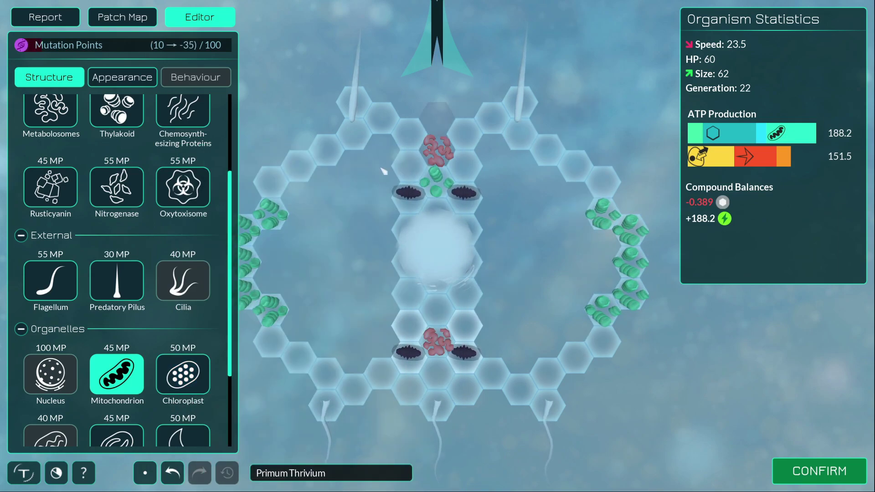
pyautogui.scroll(-2, 383, 171)
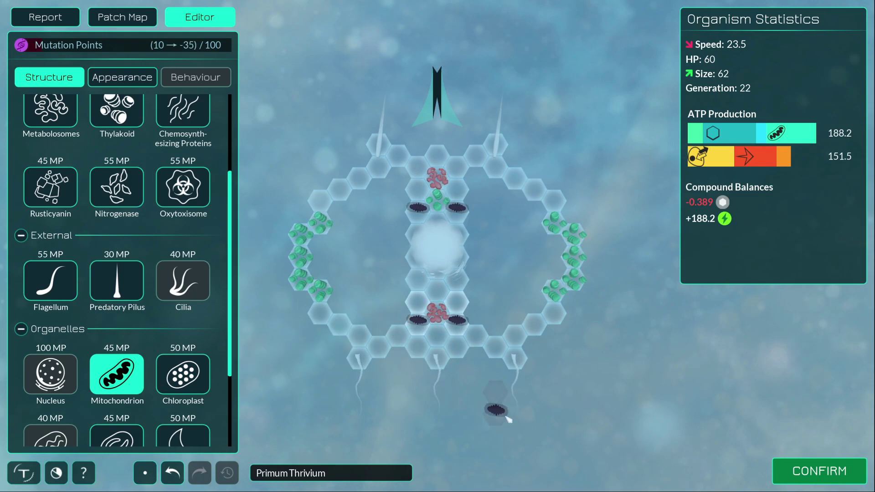
pyautogui.scroll(2, 508, 419)
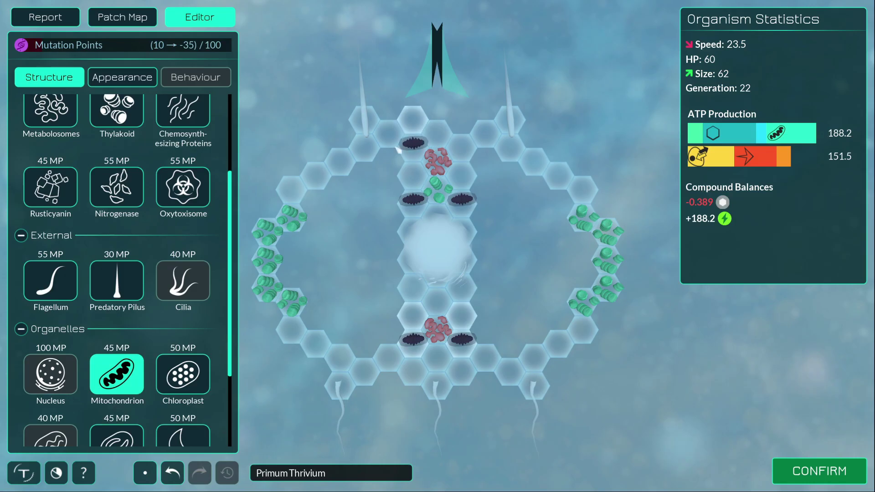
pyautogui.click(801, 479)
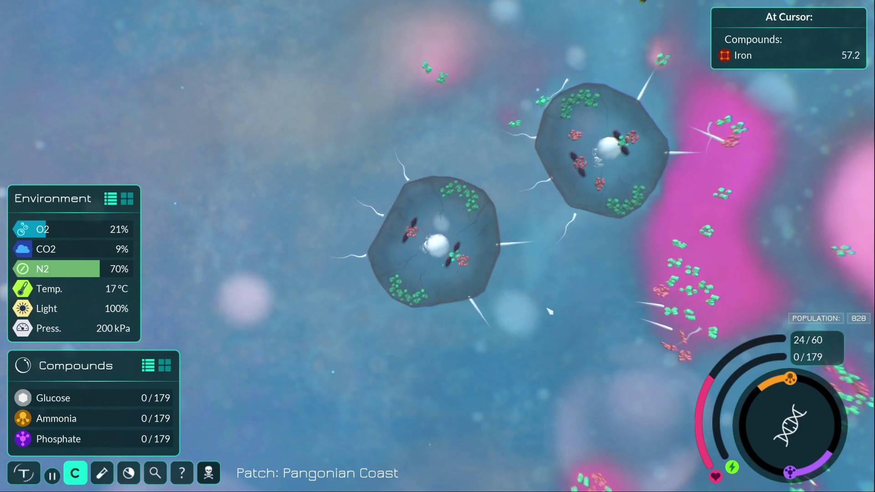
# Swim the cell forward until it bursts and respawns at 60/60 health
pyautogui.press('w')
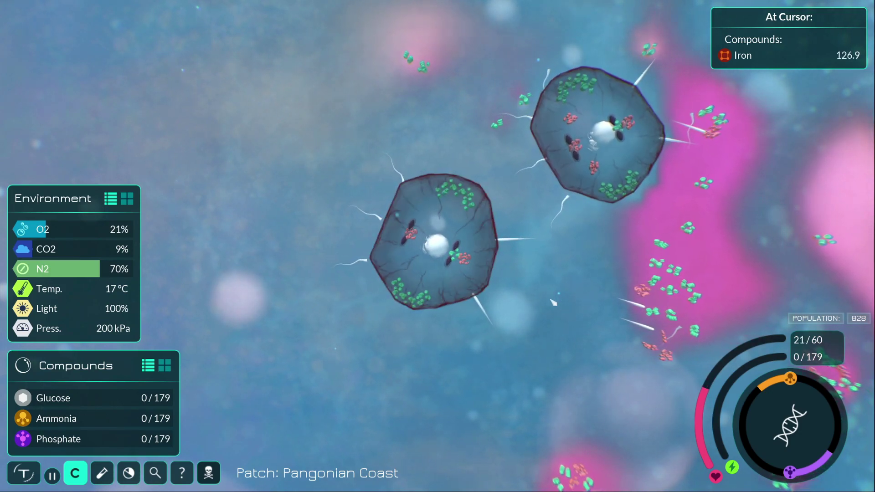
pyautogui.press('w')
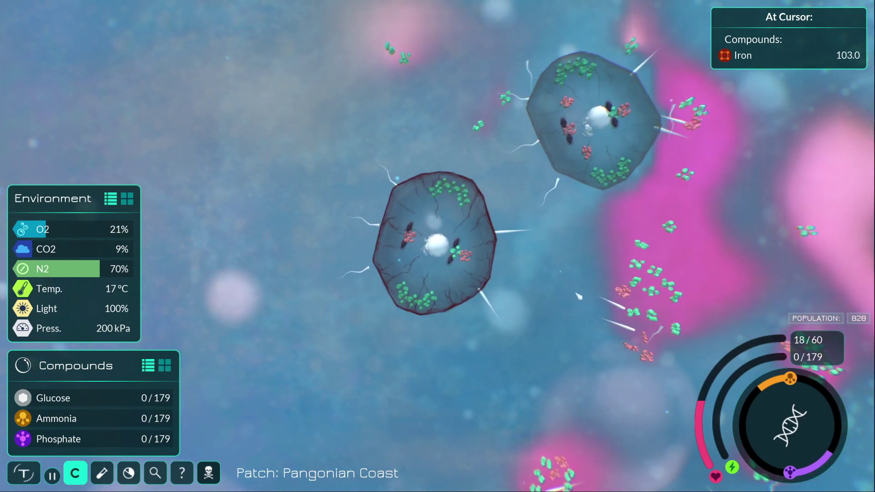
pyautogui.press('w')
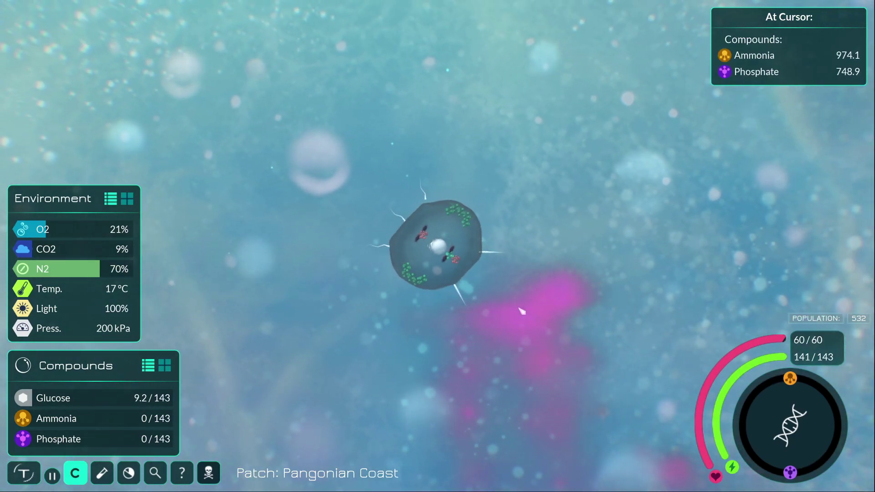
# Steer the respawned cell down and right past the pink clouds toward the spiky cells
pyautogui.press('w')
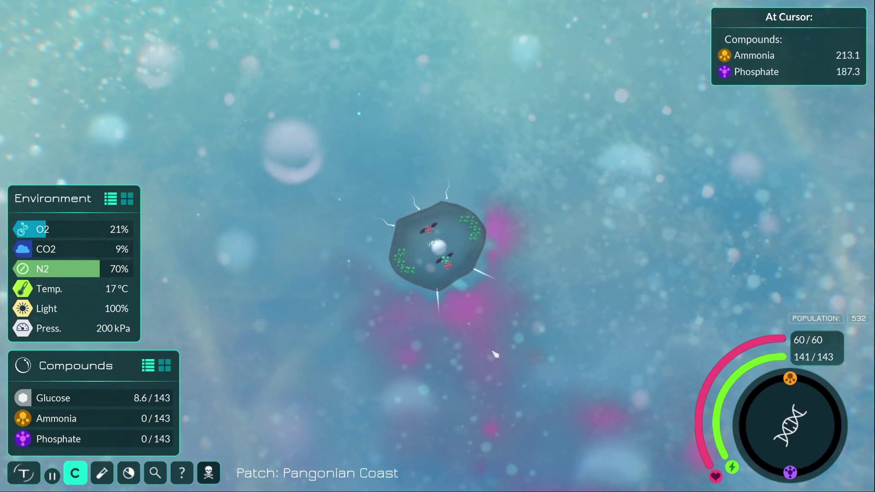
pyautogui.press('w')
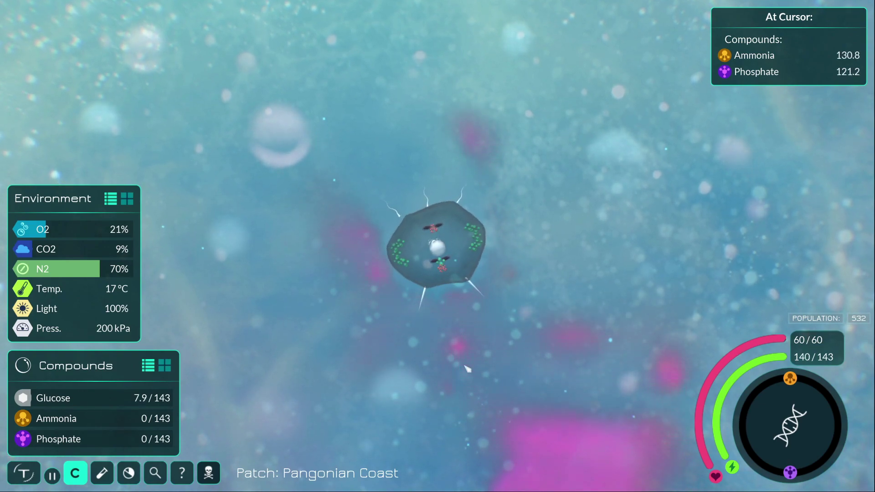
pyautogui.press('w')
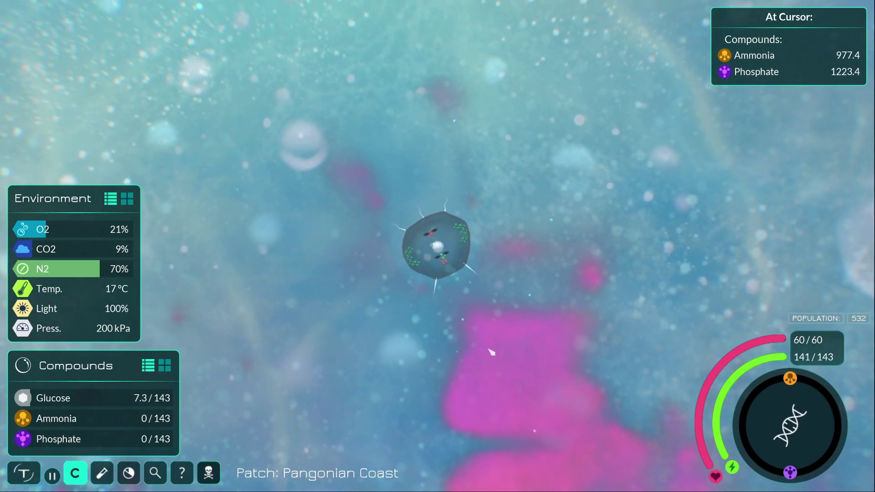
pyautogui.press('w')
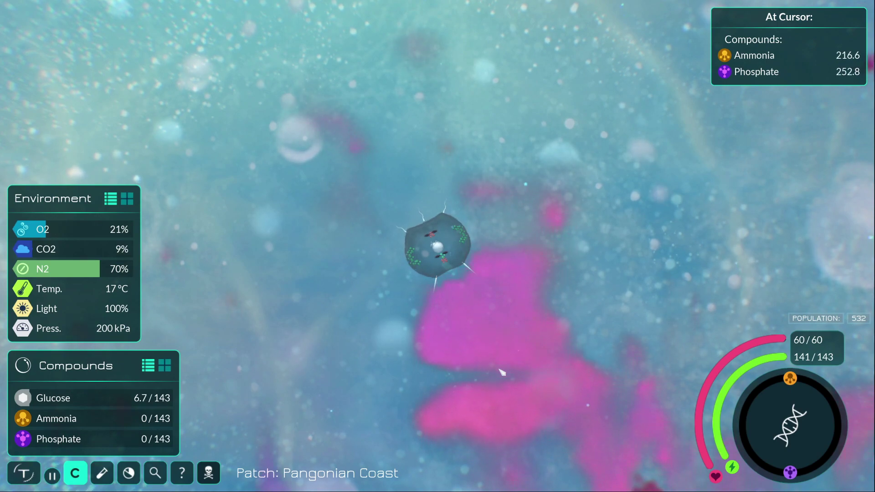
pyautogui.press('w')
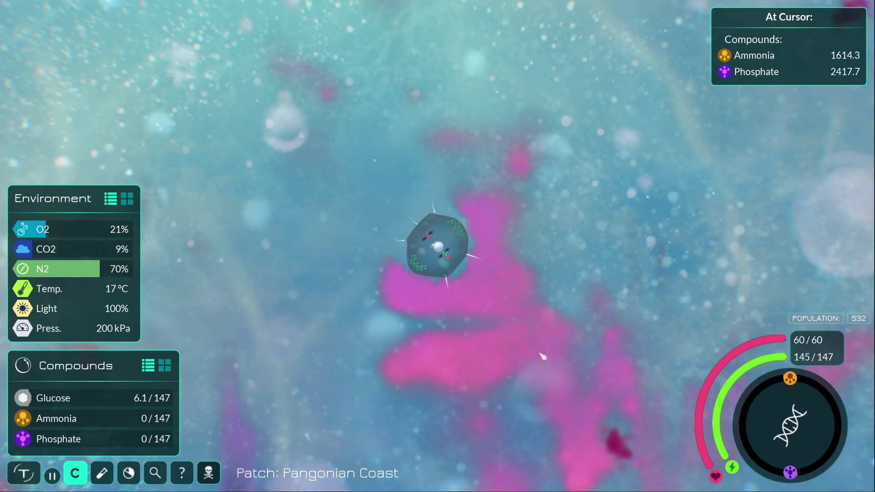
pyautogui.press('w')
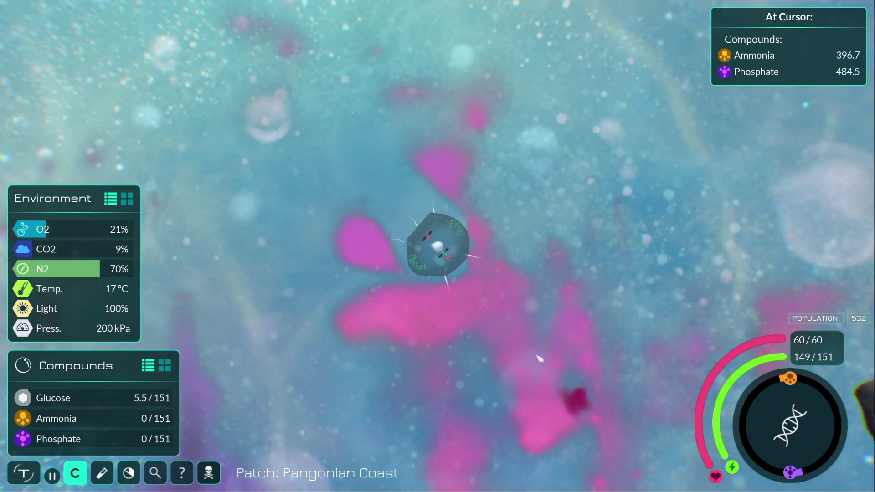
pyautogui.press('w')
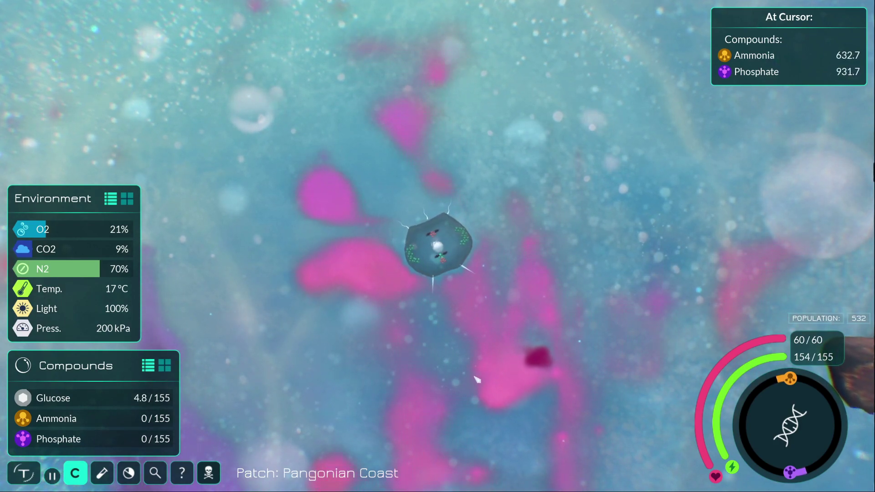
pyautogui.press('w')
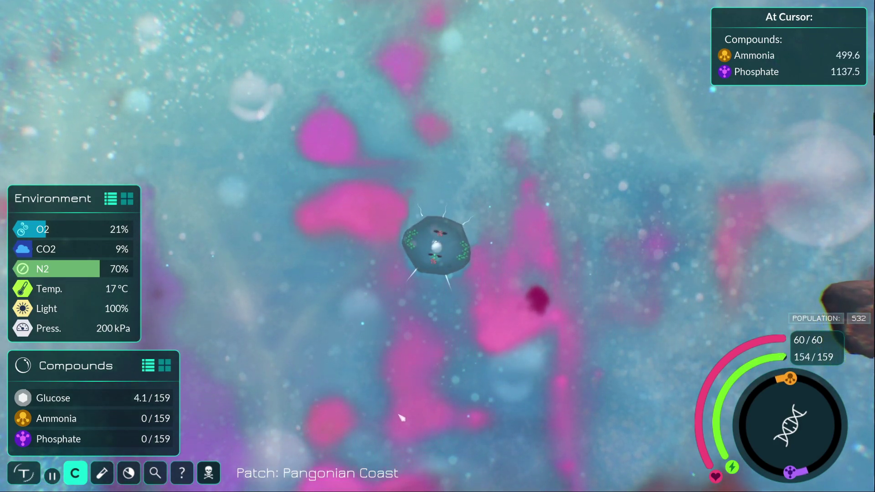
pyautogui.press('w')
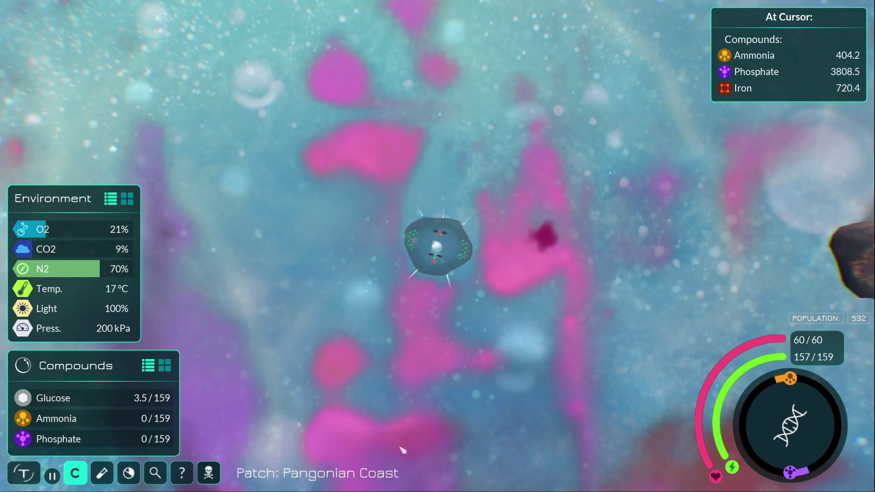
pyautogui.press('w')
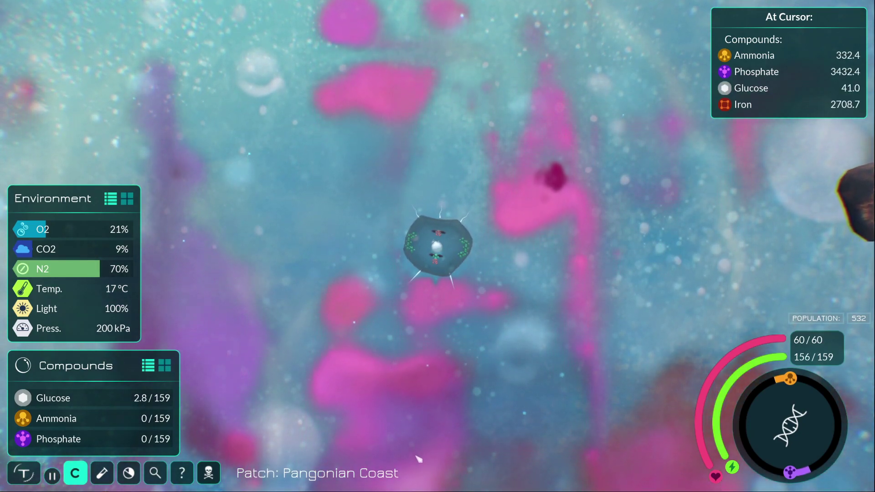
pyautogui.press('w')
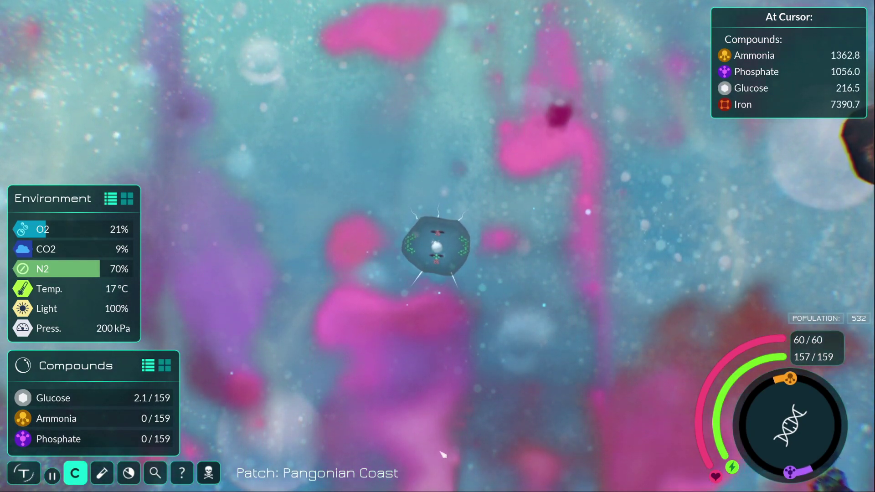
pyautogui.press('w')
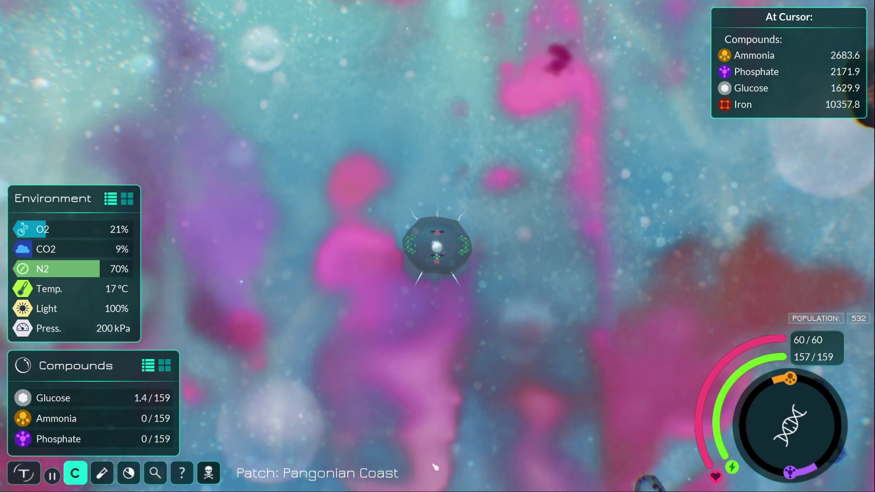
pyautogui.press('w')
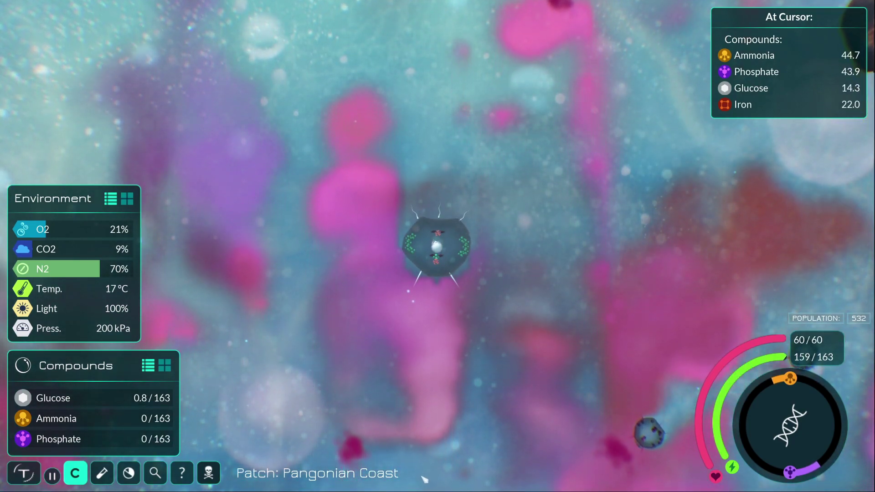
pyautogui.press('w')
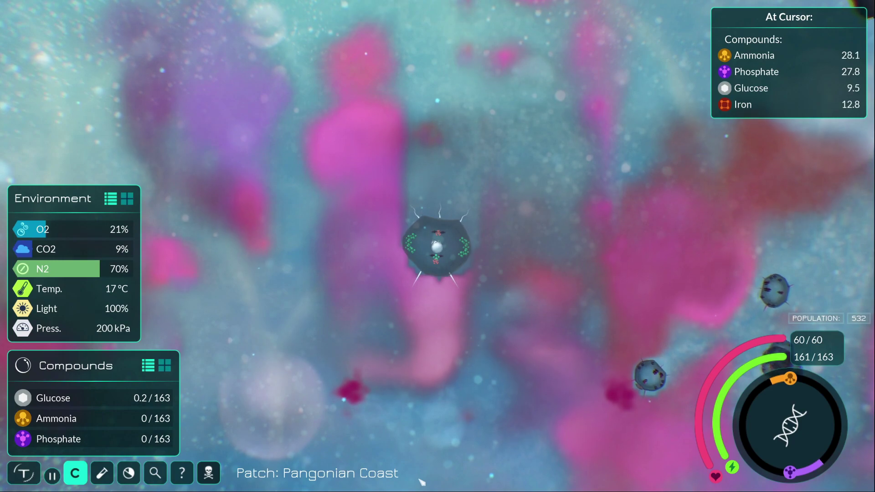
pyautogui.press('w')
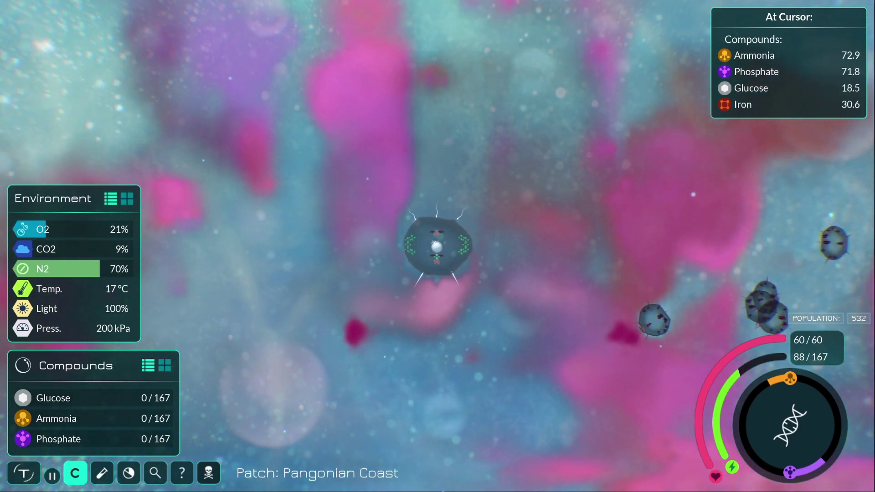
pyautogui.press('w')
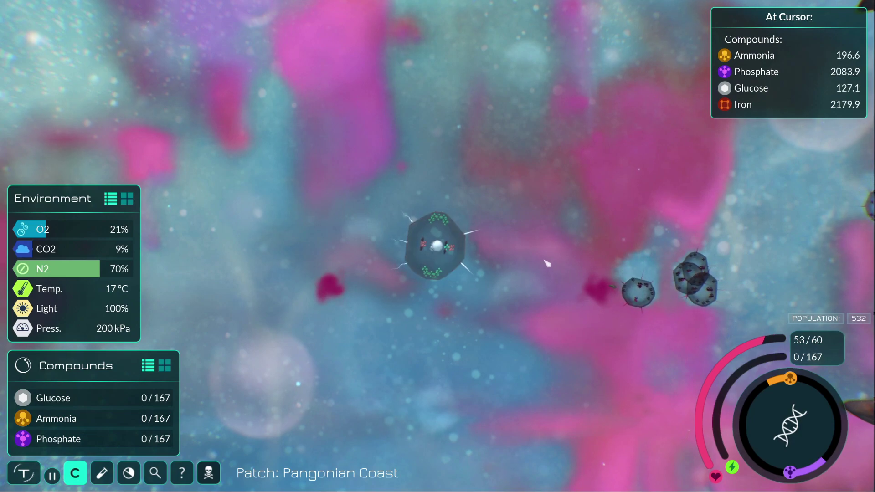
pyautogui.press('w')
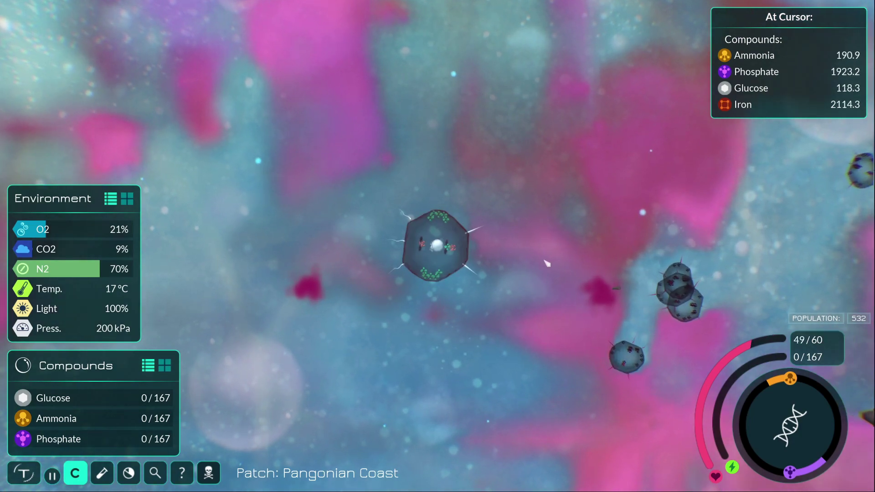
pyautogui.press('w')
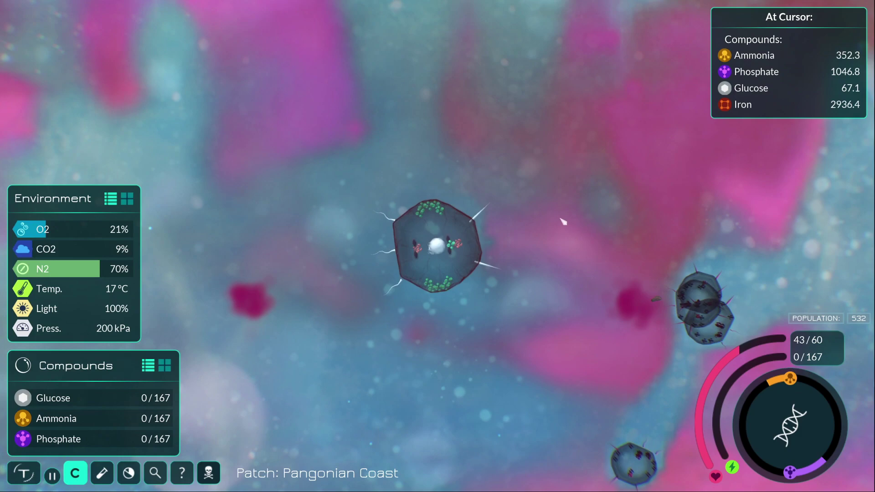
pyautogui.press('w')
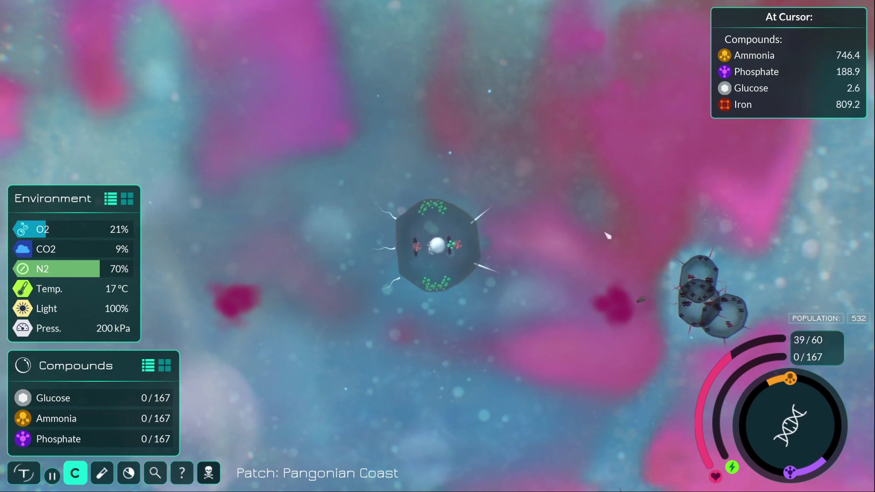
# Save the game as youtube3, overwriting the existing save, and return to the pause menu
pyautogui.press('Escape')
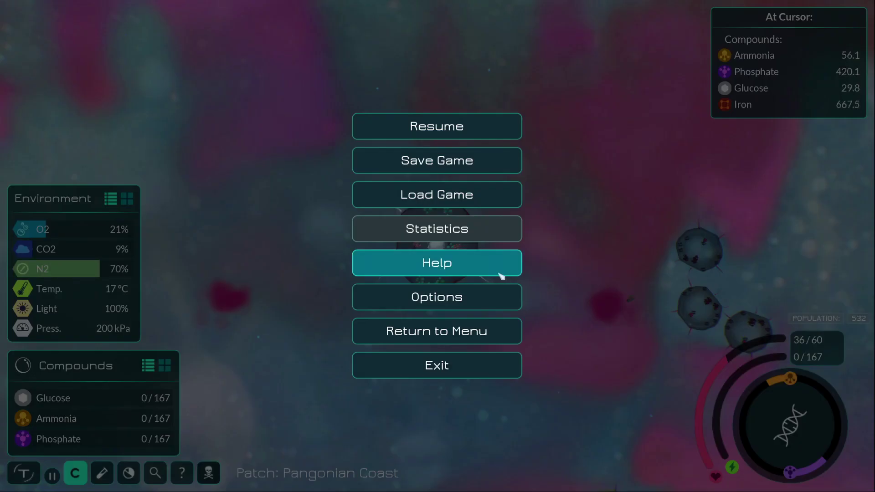
pyautogui.click(407, 168)
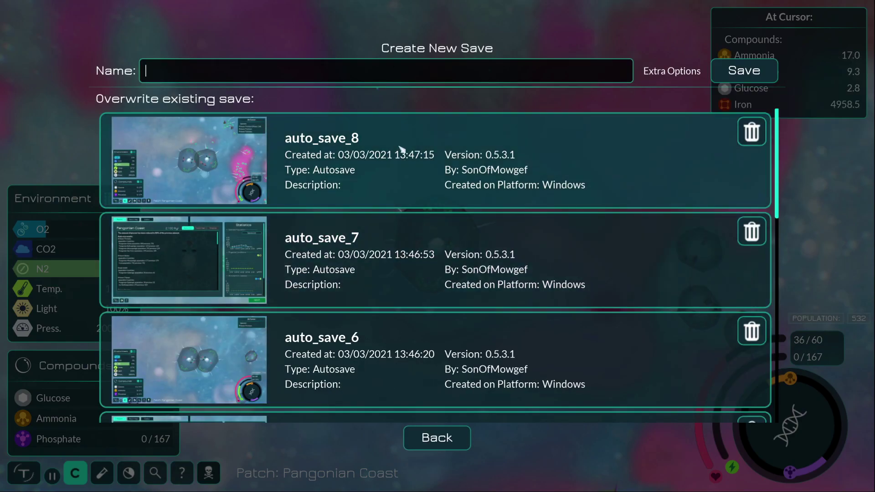
pyautogui.write('yout')
pyautogui.write('ube3')
pyautogui.click(744, 70)
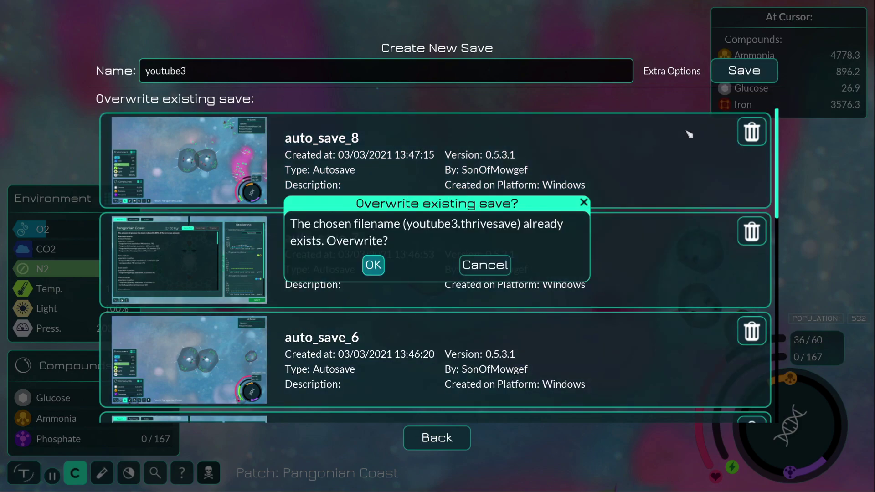
pyautogui.click(373, 267)
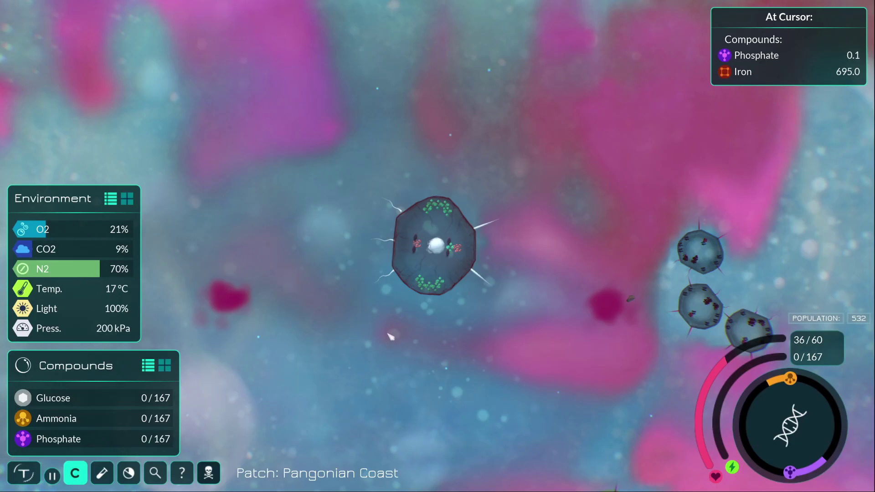
pyautogui.press('Escape')
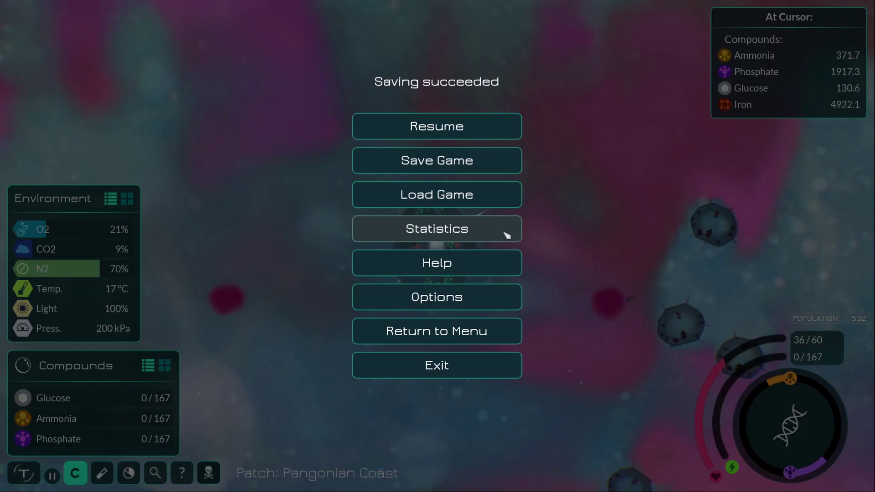
# Choose Return to Menu in the pause menu to reach Thrive's main menu
pyautogui.click(463, 329)
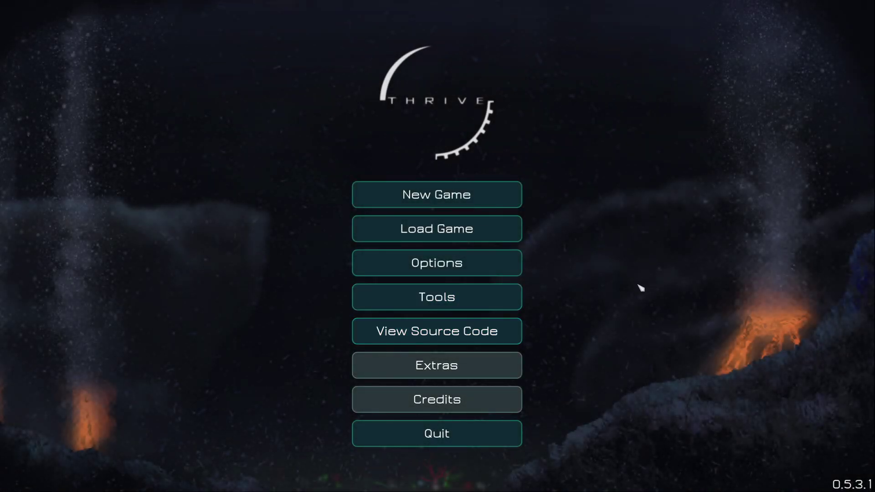